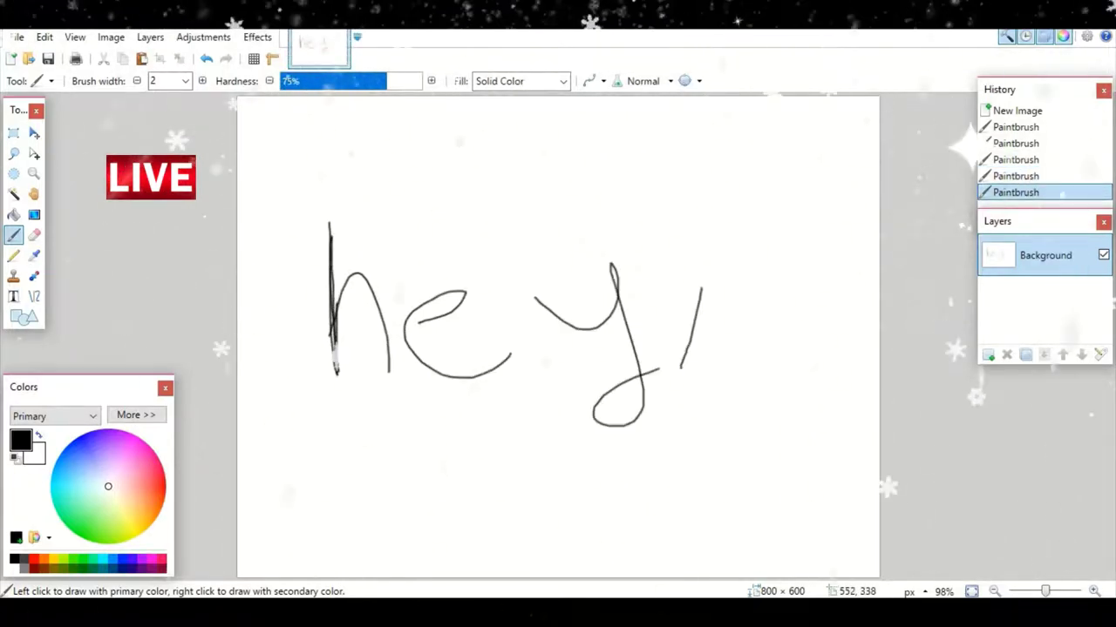
Add the dot to the handwritten "hey!" and undo the brush strokes on the canvas.
{"action": "left_click", "coordinate": [672, 403]}
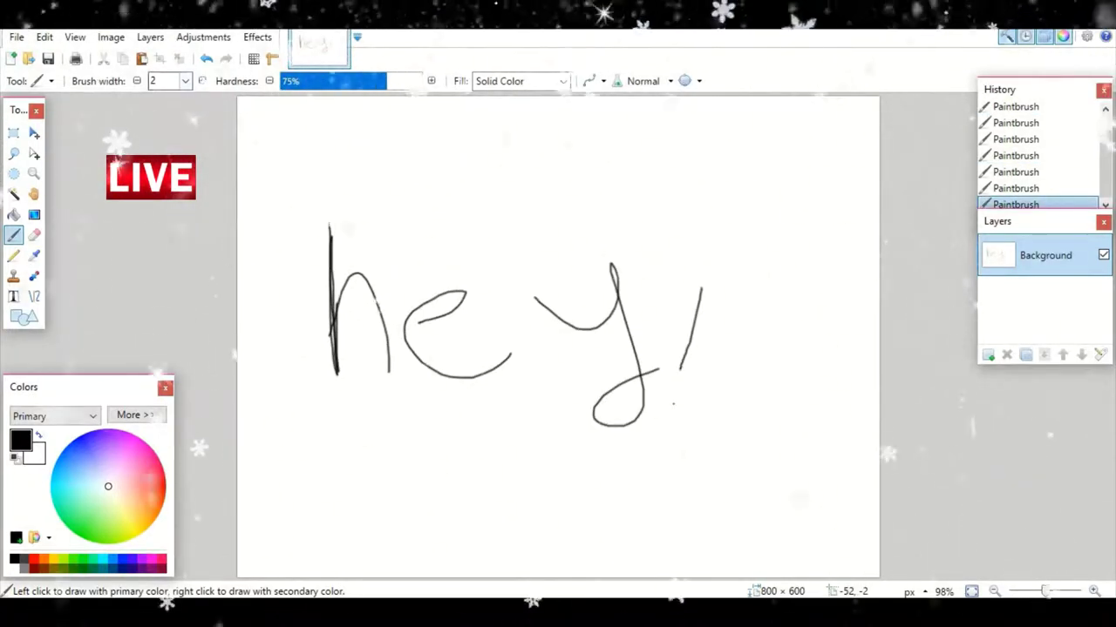
{"action": "left_click", "coordinate": [206, 58]}
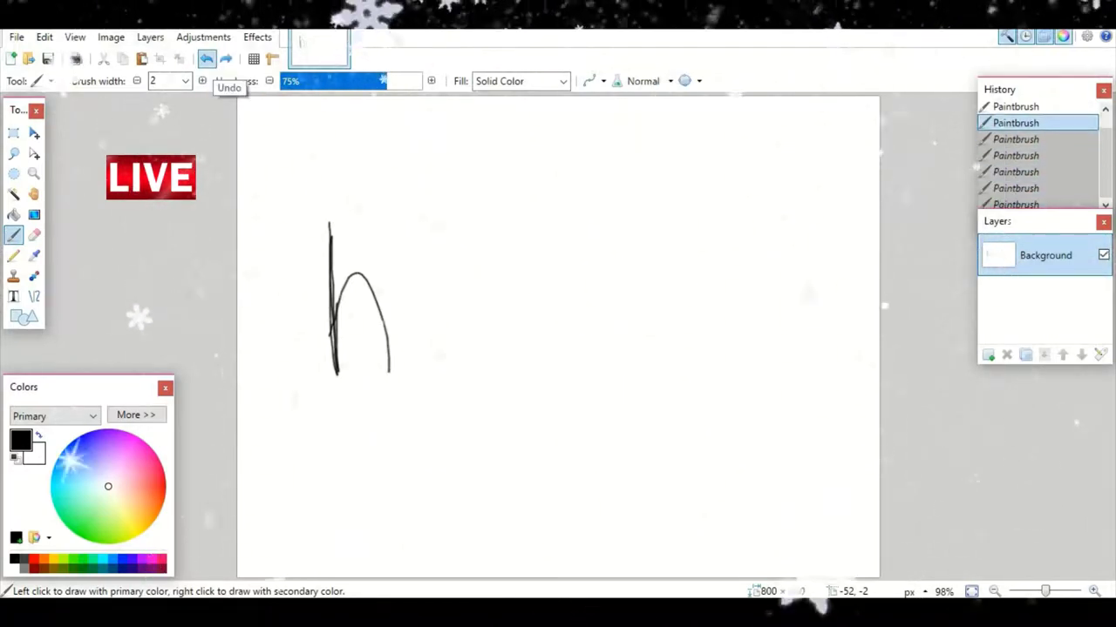
{"action": "left_click", "coordinate": [206, 58]}
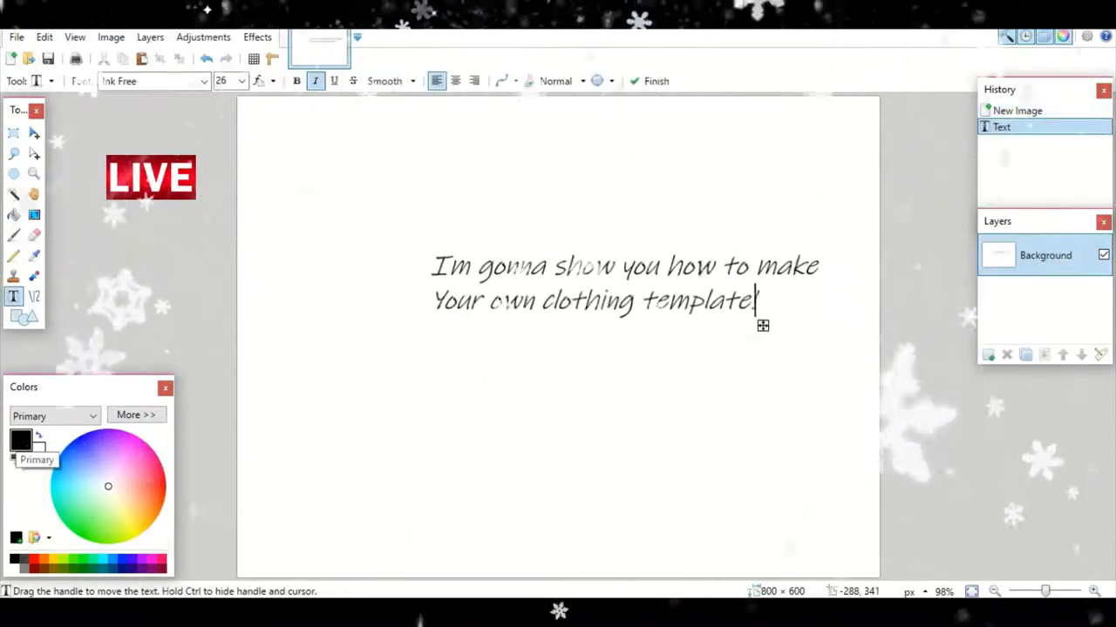
End the text "Im gonna show you how to make Your own clothing template" with an exclamation mark and erase the whole message.
{"action": "type", "text": "!"}
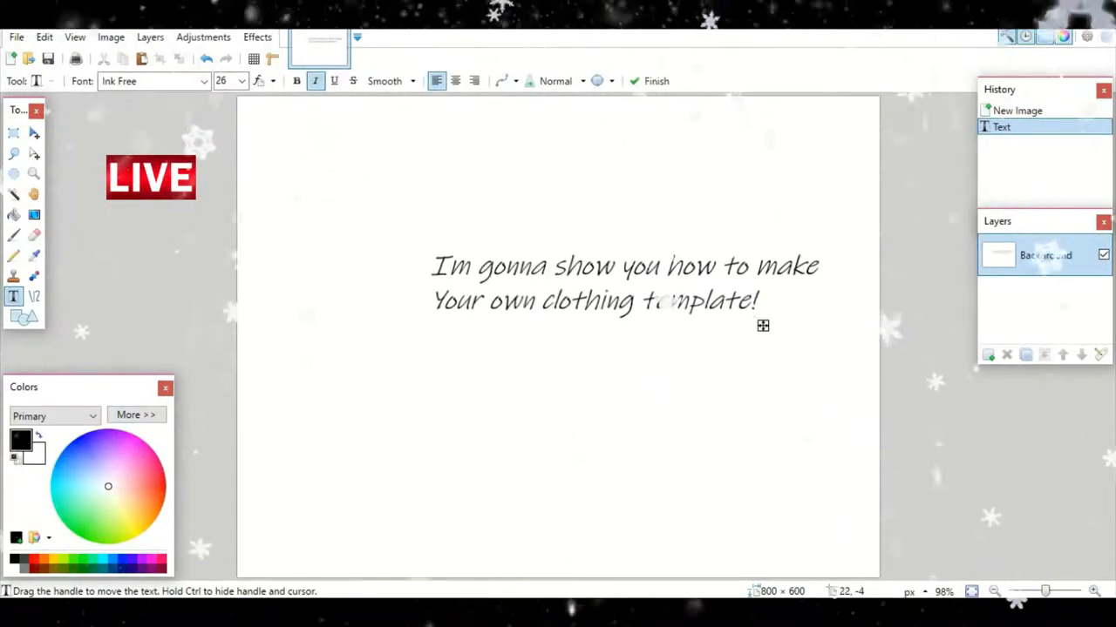
{"action": "key", "text": "BackSpace"}
{"action": "key", "text": "BackSpace"}
{"action": "key", "text": "BackSpace"}
{"action": "key", "text": "BackSpace"}
{"action": "key", "text": "BackSpace"}
{"action": "key", "text": "BackSpace"}
{"action": "key", "text": "BackSpace"}
{"action": "key", "text": "BackSpace"}
{"action": "key", "text": "BackSpace"}
{"action": "key", "text": "BackSpace"}
{"action": "key", "text": "BackSpace"}
{"action": "key", "text": "BackSpace"}
{"action": "key", "text": "BackSpace"}
{"action": "key", "text": "BackSpace"}
{"action": "key", "text": "BackSpace"}
{"action": "key", "text": "BackSpace"}
{"action": "key", "text": "BackSpace"}
{"action": "key", "text": "BackSpace"}
{"action": "key", "text": "BackSpace"}
{"action": "key", "text": "BackSpace"}
{"action": "key", "text": "BackSpace"}
{"action": "key", "text": "BackSpace"}
{"action": "key", "text": "BackSpace"}
{"action": "key", "text": "BackSpace"}
{"action": "key", "text": "BackSpace"}
{"action": "key", "text": "BackSpace"}
{"action": "key", "text": "BackSpace"}
{"action": "key", "text": "BackSpace"}
{"action": "key", "text": "BackSpace"}
{"action": "key", "text": "BackSpace"}
{"action": "key", "text": "BackSpace"}
{"action": "key", "text": "BackSpace"}
{"action": "key", "text": "BackSpace"}
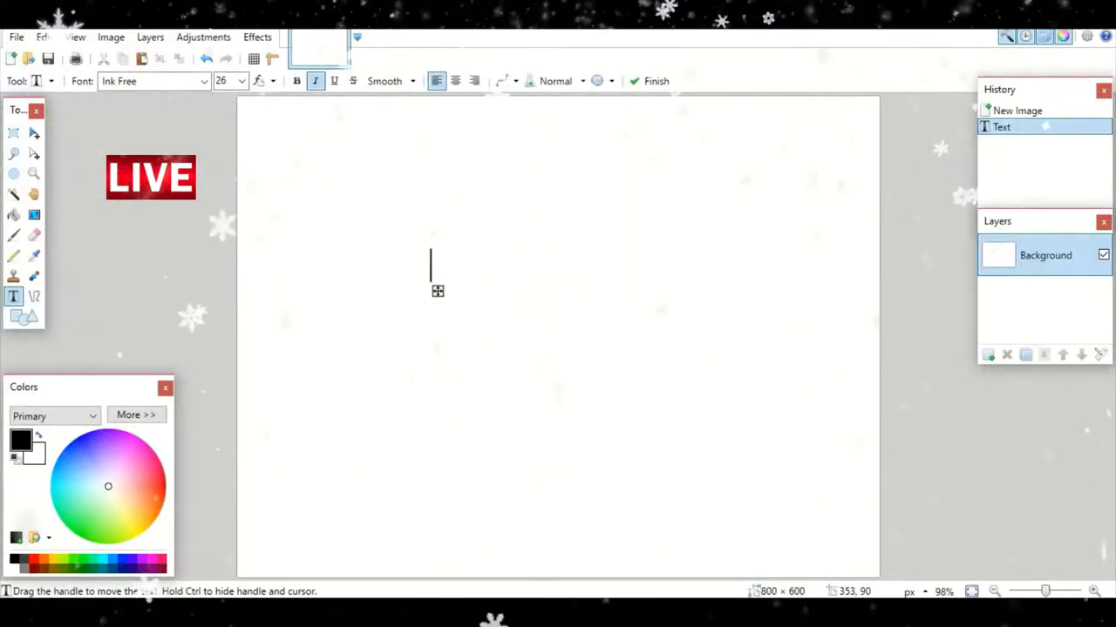
Write the message "Follow me steps!" on the blank canvas.
{"action": "type", "text": "Follow me "}
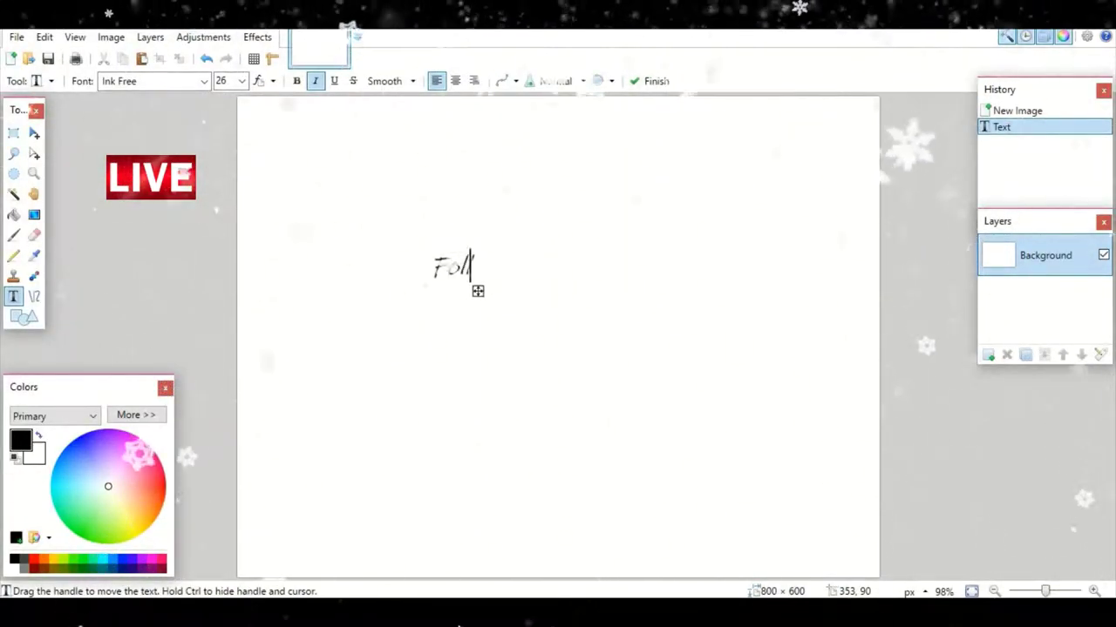
{"action": "type", "text": "t"}
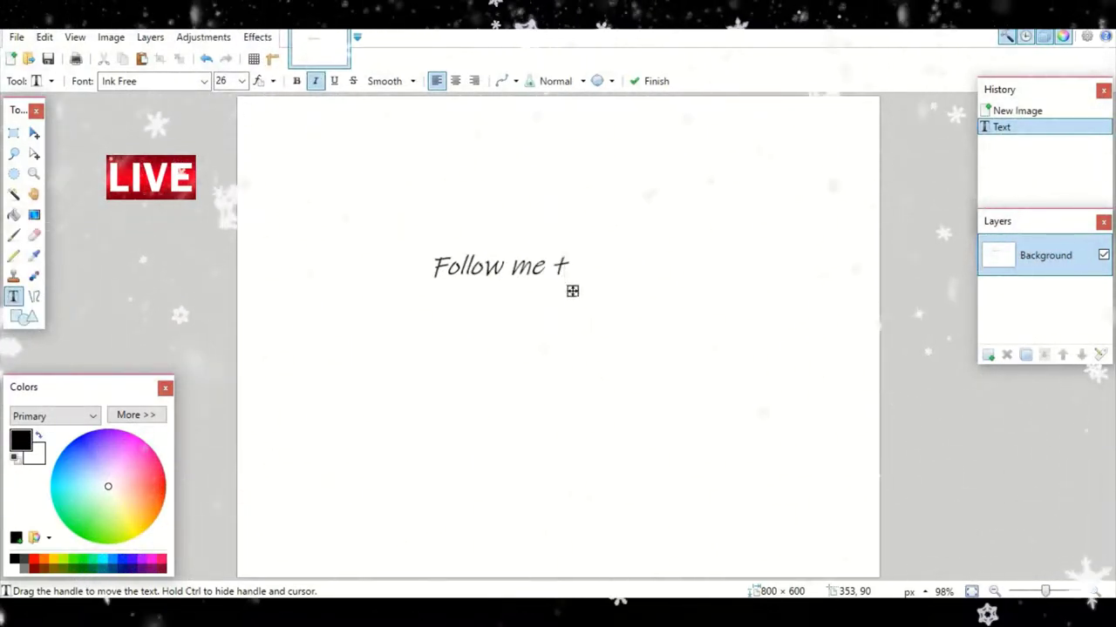
{"action": "key", "text": "BackSpace"}
{"action": "type", "text": "steps"}
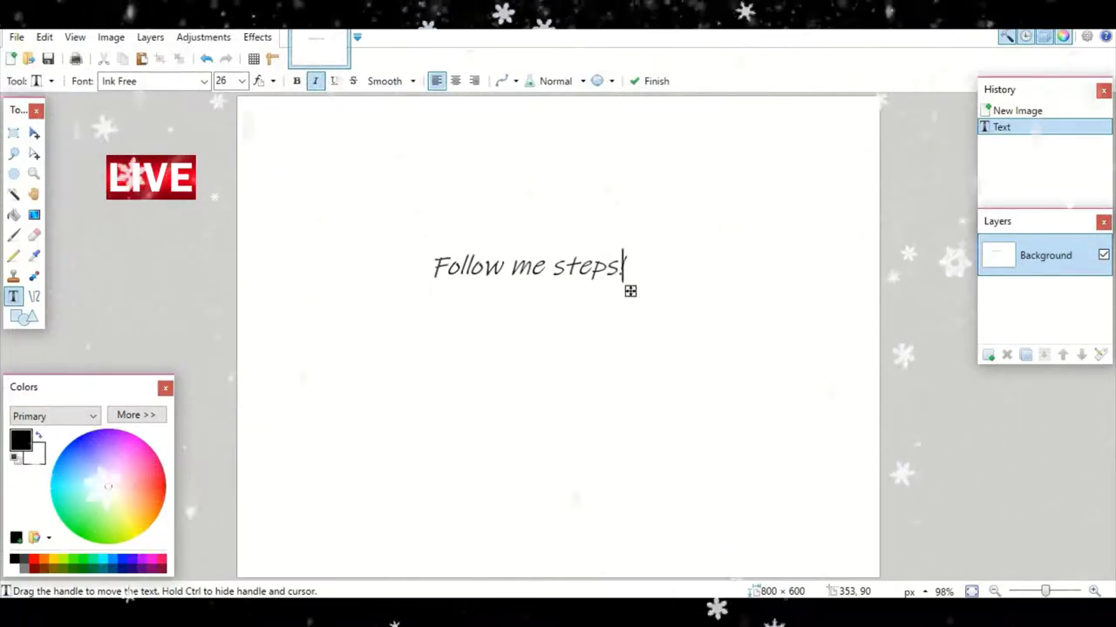
{"action": "type", "text": "!"}
{"action": "key", "text": "Return"}
Replace the message on the canvas with "The template will be on the link!".
{"action": "key", "text": "BackSpace"}
{"action": "key", "text": "BackSpace"}
{"action": "key", "text": "BackSpace"}
{"action": "key", "text": "BackSpace"}
{"action": "key", "text": "BackSpace"}
{"action": "key", "text": "BackSpace"}
{"action": "key", "text": "BackSpace"}
{"action": "key", "text": "BackSpace"}
{"action": "key", "text": "BackSpace"}
{"action": "key", "text": "BackSpace"}
{"action": "key", "text": "BackSpace"}
{"action": "key", "text": "BackSpace"}
{"action": "key", "text": "BackSpace"}
{"action": "key", "text": "BackSpace"}
{"action": "key", "text": "BackSpace"}
{"action": "key", "text": "BackSpace"}
{"action": "key", "text": "BackSpace"}
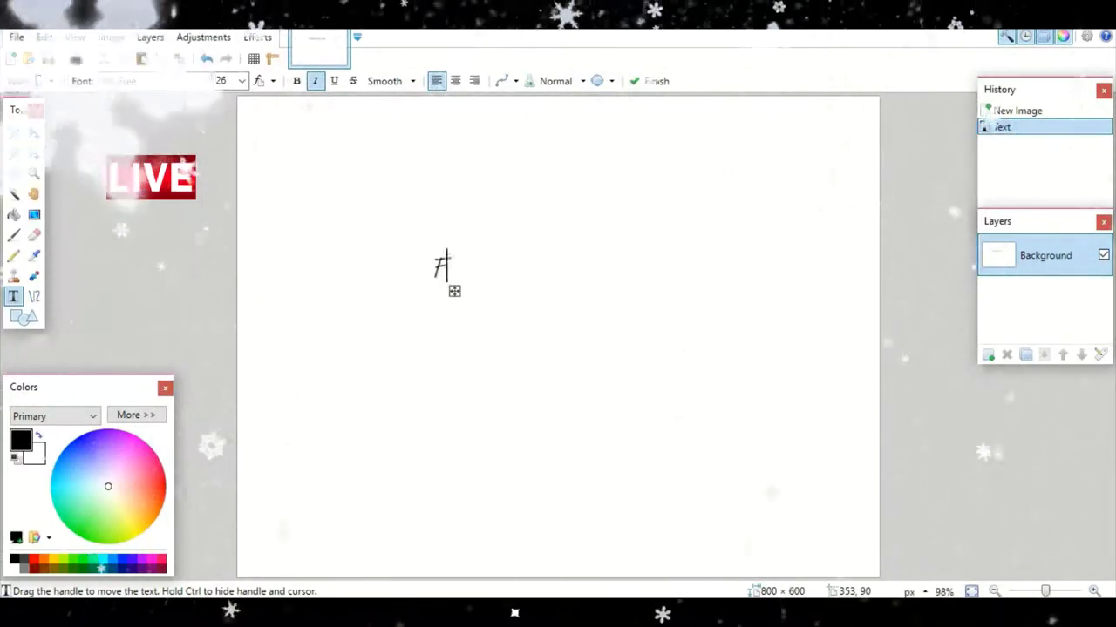
{"action": "type", "text": "The te"}
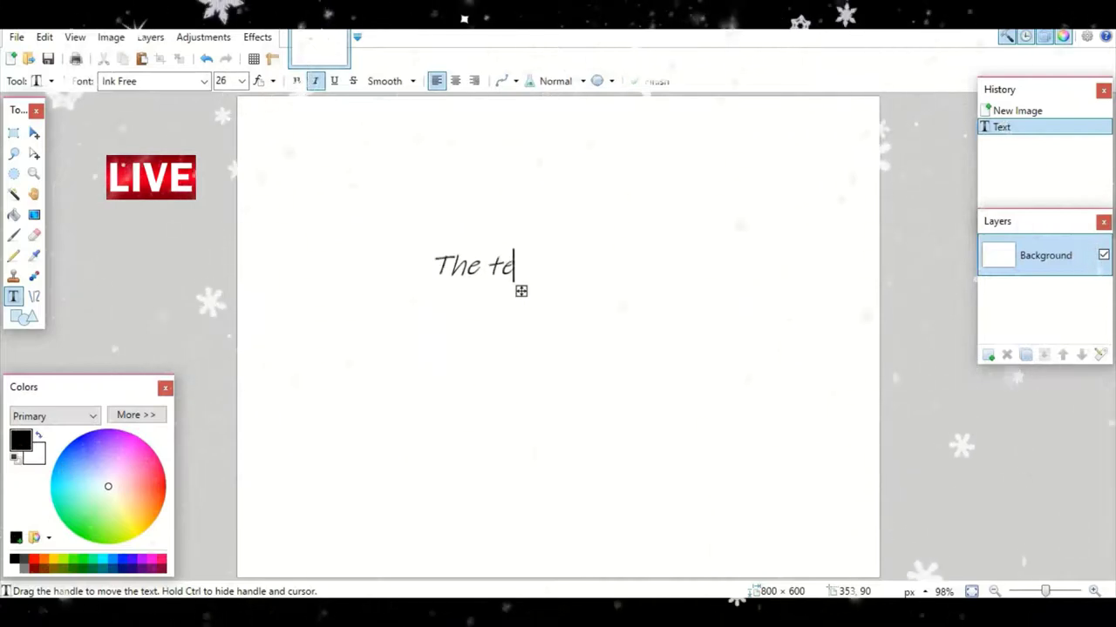
{"action": "type", "text": "mplate w"}
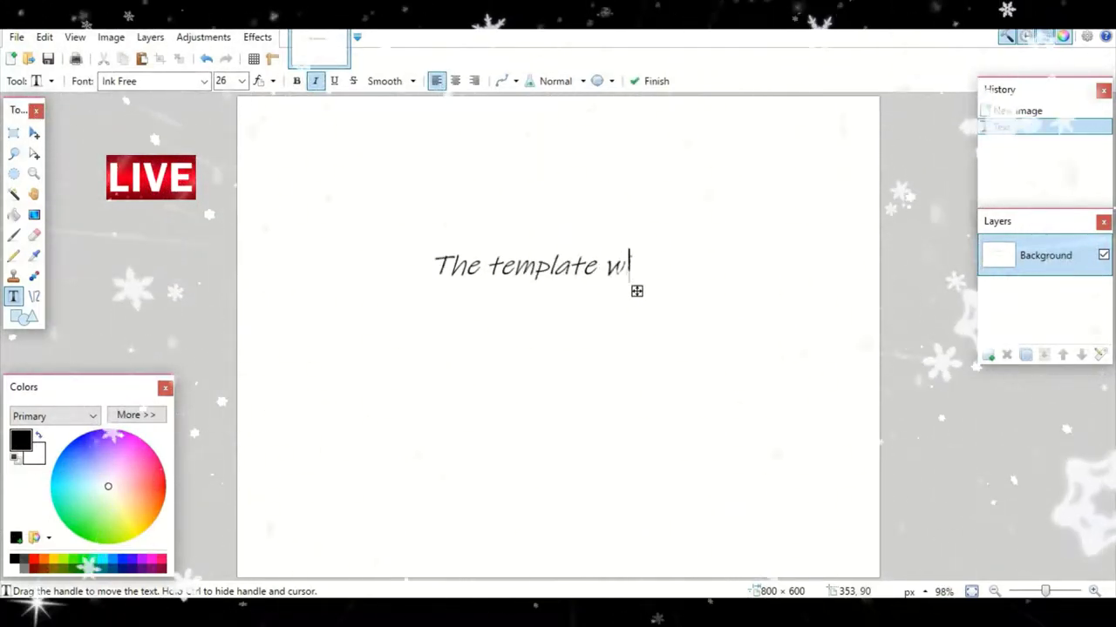
{"action": "type", "text": "ill be on t"}
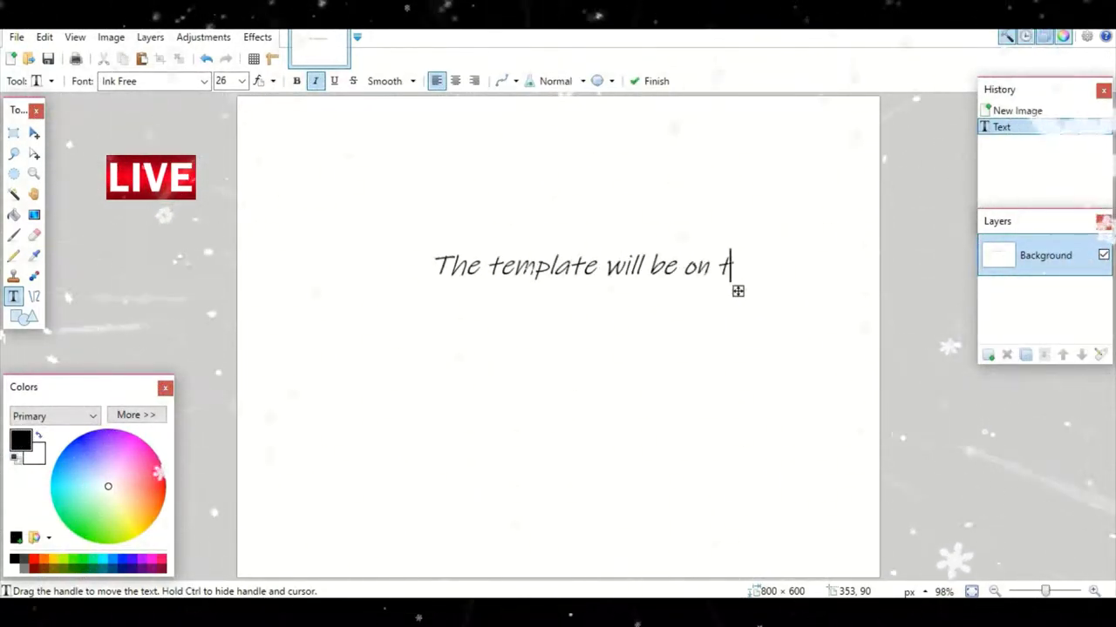
{"action": "type", "text": "he link"}
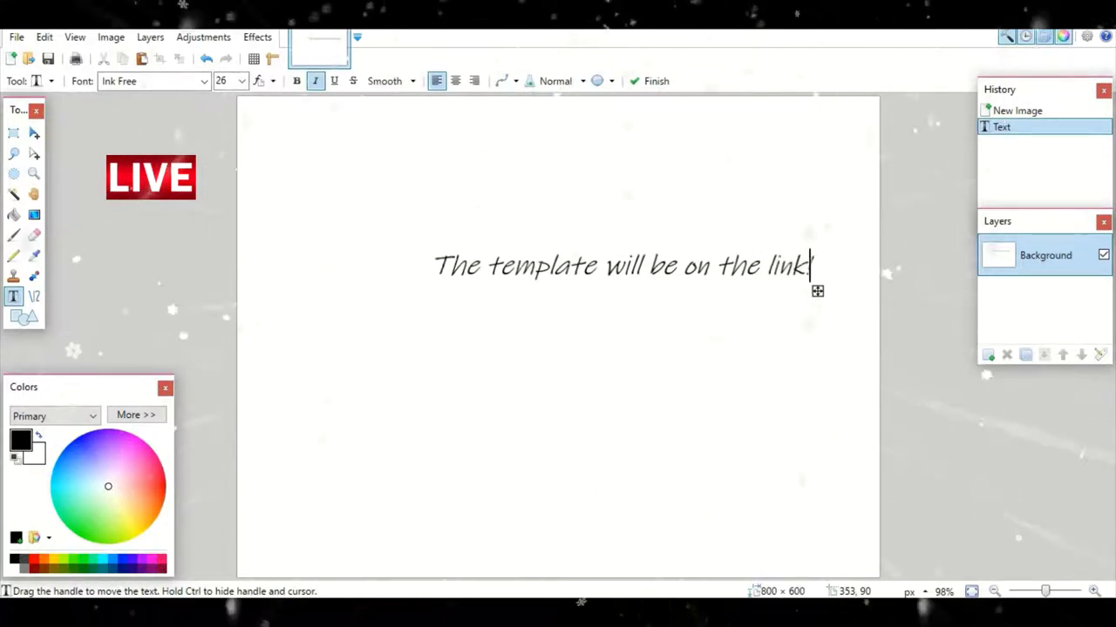
Erase the message about the template link from the canvas.
{"action": "key", "text": "BackSpace"}
{"action": "key", "text": "BackSpace"}
{"action": "key", "text": "BackSpace"}
{"action": "key", "text": "BackSpace"}
{"action": "key", "text": "BackSpace"}
{"action": "key", "text": "BackSpace"}
{"action": "key", "text": "BackSpace"}
{"action": "key", "text": "BackSpace"}
{"action": "key", "text": "BackSpace"}
{"action": "key", "text": "BackSpace"}
{"action": "key", "text": "BackSpace"}
{"action": "key", "text": "BackSpace"}
{"action": "key", "text": "BackSpace"}
{"action": "key", "text": "BackSpace"}
{"action": "key", "text": "BackSpace"}
{"action": "key", "text": "BackSpace"}
{"action": "key", "text": "BackSpace"}
{"action": "key", "text": "BackSpace"}
{"action": "key", "text": "BackSpace"}
{"action": "key", "text": "BackSpace"}
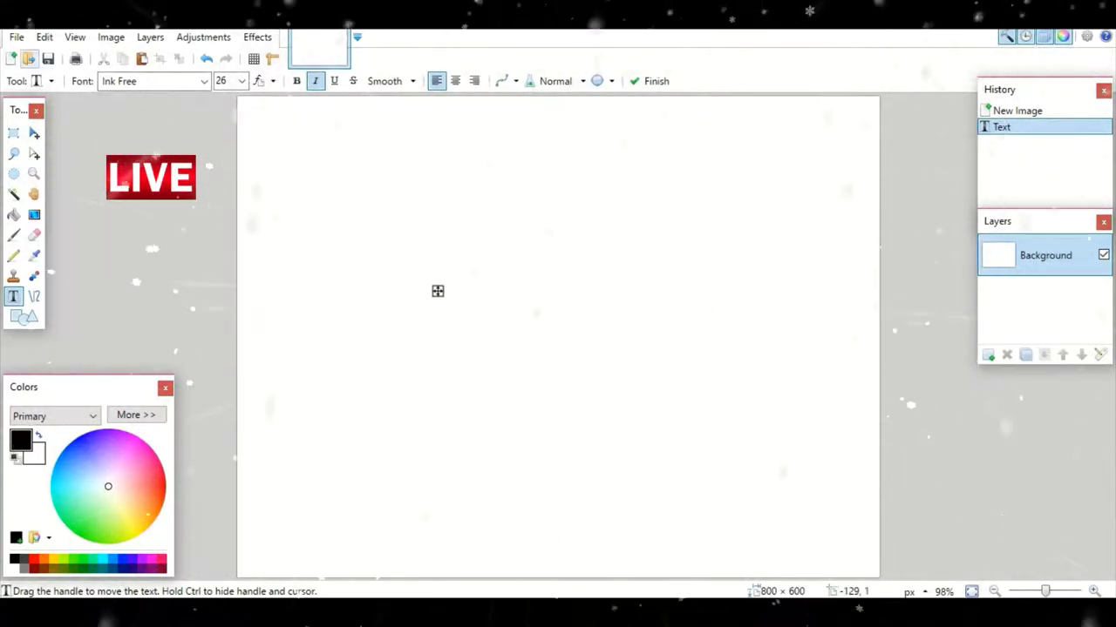
Open the small white shirt template with grey outlines from the roblox pictures folder.
{"action": "left_click", "coordinate": [29, 58]}
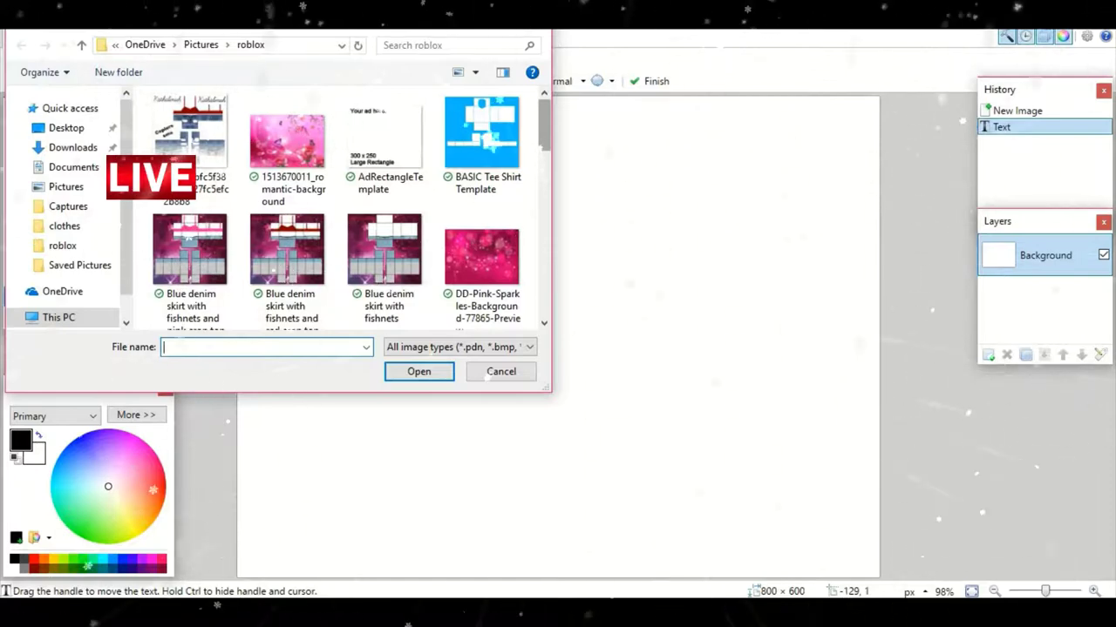
{"action": "scroll", "coordinate": [375, 140], "scroll_direction": "down", "scroll_amount": 10}
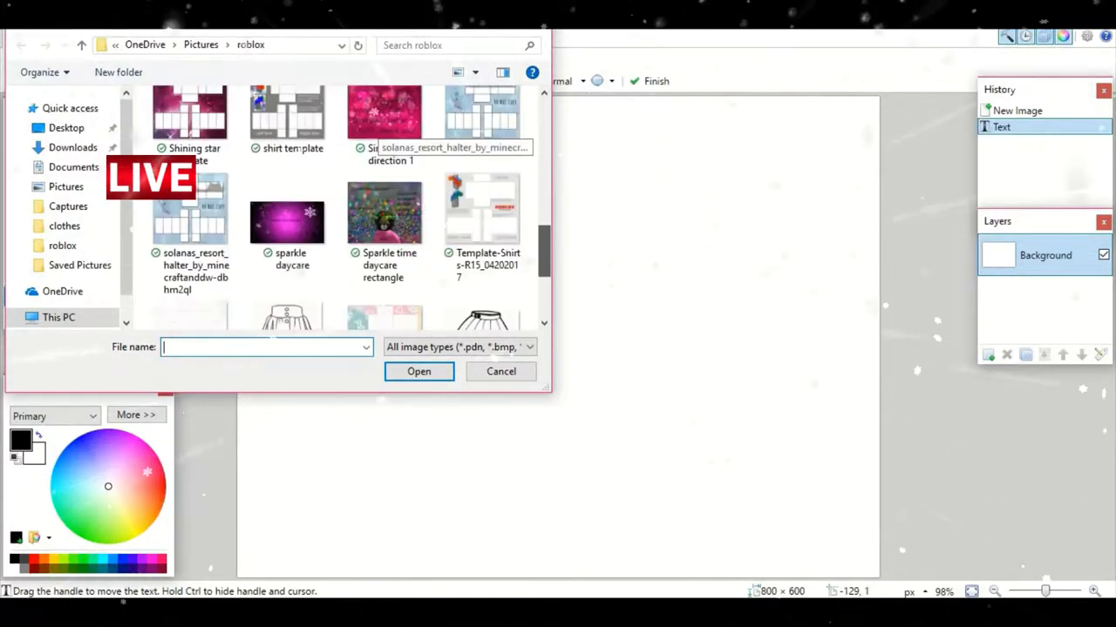
{"action": "scroll", "coordinate": [375, 139], "scroll_direction": "down", "scroll_amount": 5}
{"action": "double_click", "coordinate": [441, 291]}
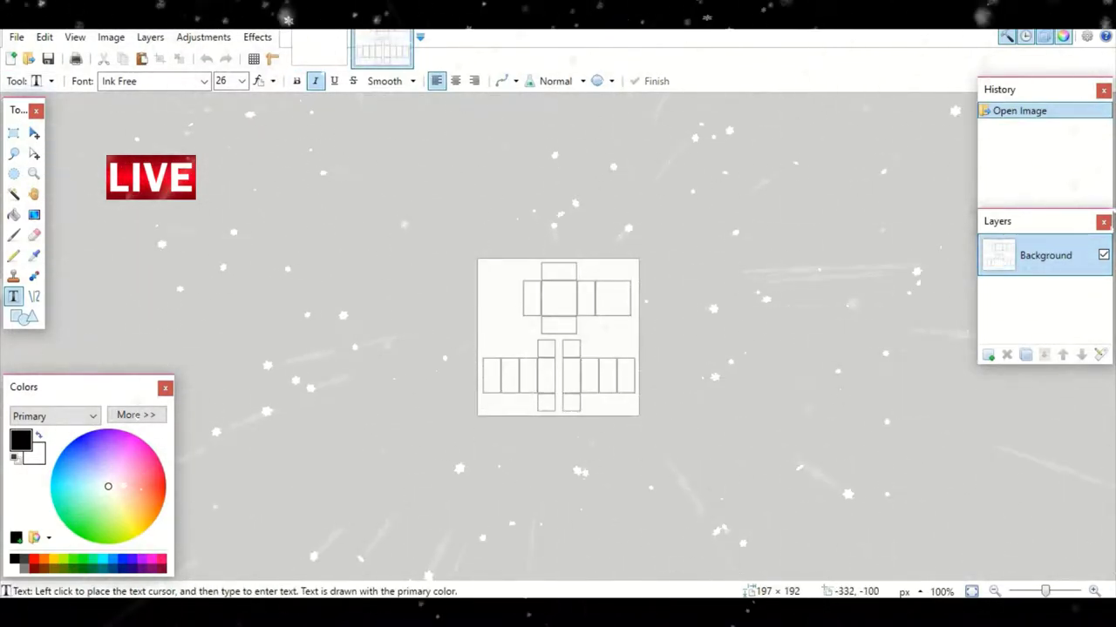
Place text on the small template between the torso and arm sections, enter a row of dots, and erase them.
{"action": "left_click", "coordinate": [305, 224]}
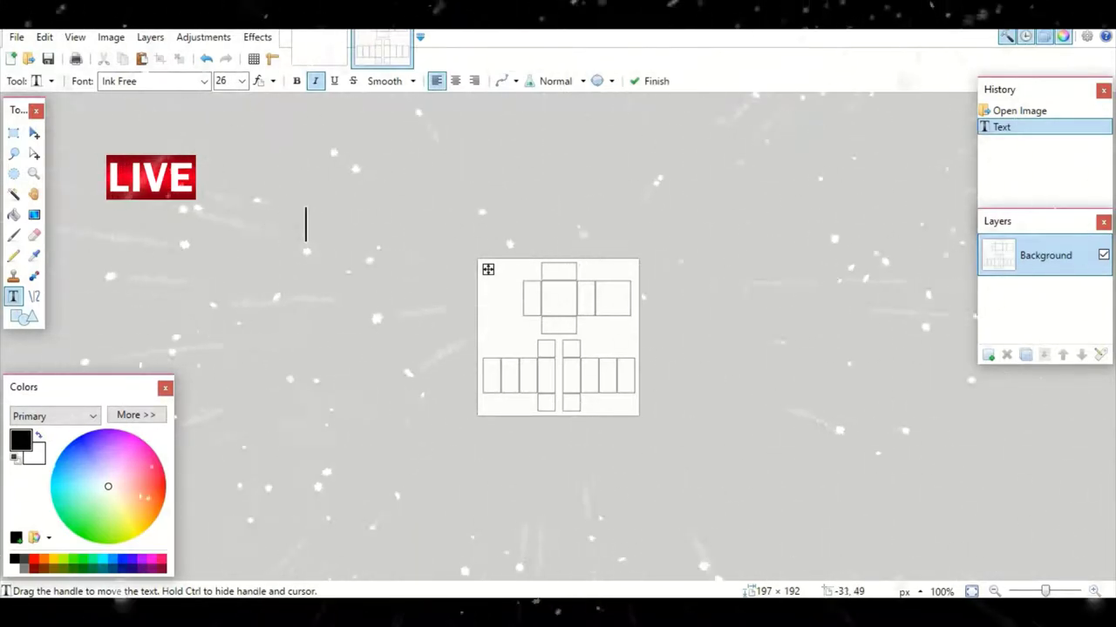
{"action": "left_click", "coordinate": [523, 351]}
{"action": "type", "text": "...."}
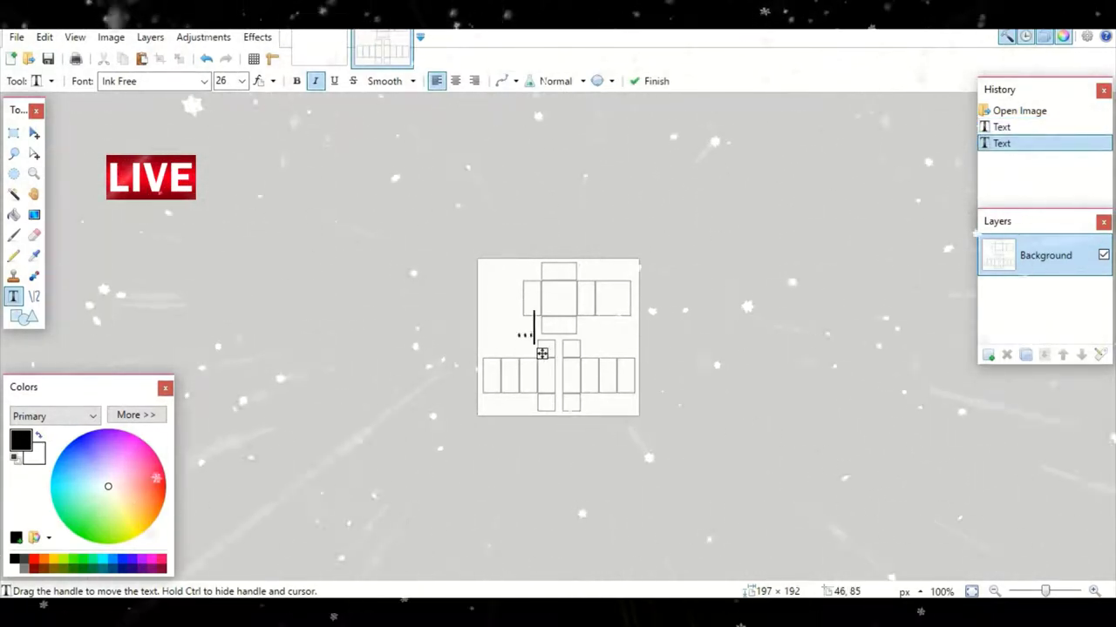
{"action": "key", "text": "BackSpace"}
{"action": "key", "text": "BackSpace"}
{"action": "key", "text": "BackSpace"}
{"action": "key", "text": "BackSpace"}
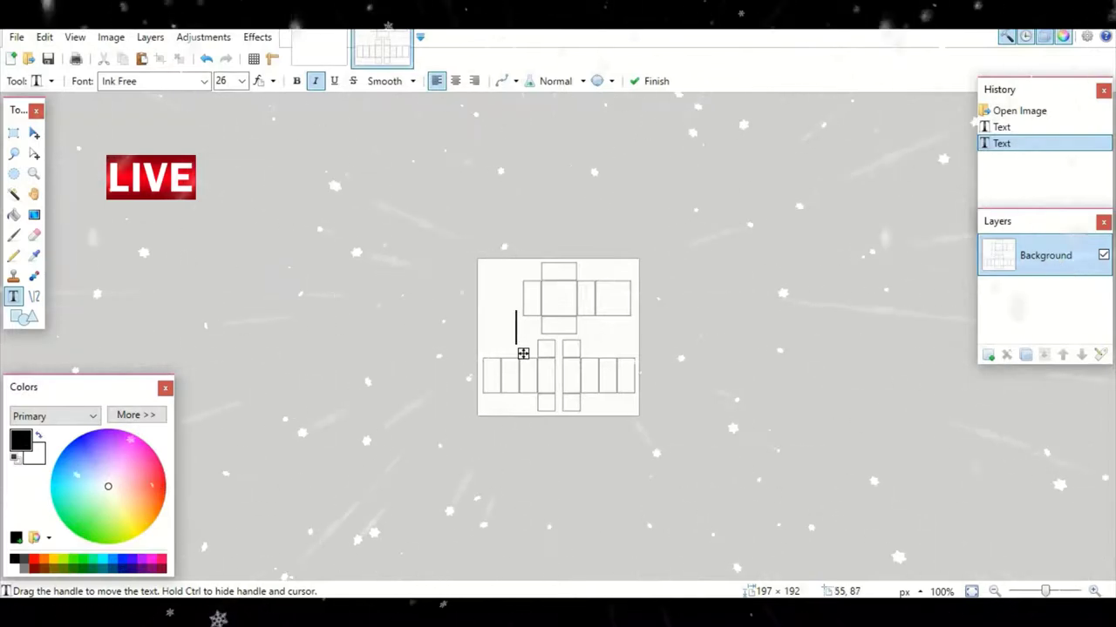
Write "excuse me" across the small template and erase it.
{"action": "type", "text": "excuse me"}
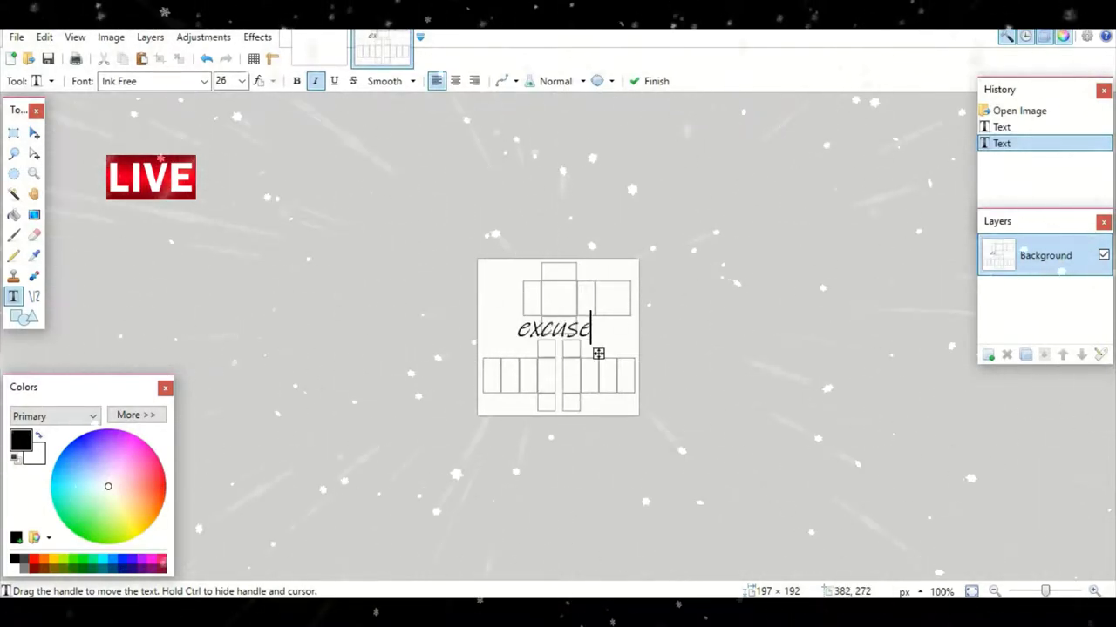
{"action": "key", "text": "BackSpace"}
{"action": "key", "text": "BackSpace"}
{"action": "key", "text": "BackSpace"}
{"action": "key", "text": "BackSpace"}
{"action": "key", "text": "BackSpace"}
{"action": "key", "text": "BackSpace"}
{"action": "key", "text": "BackSpace"}
{"action": "key", "text": "BackSpace"}
{"action": "key", "text": "BackSpace"}
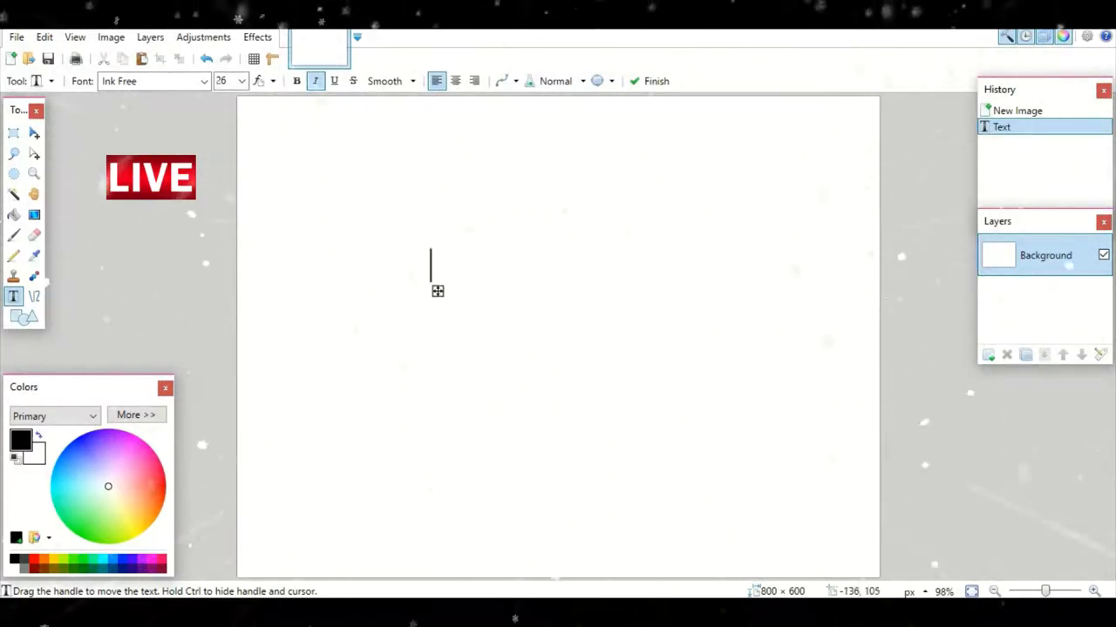
Open the green "Template Making Template" image from the roblox pictures folder.
{"action": "key", "text": "ctrl+o"}
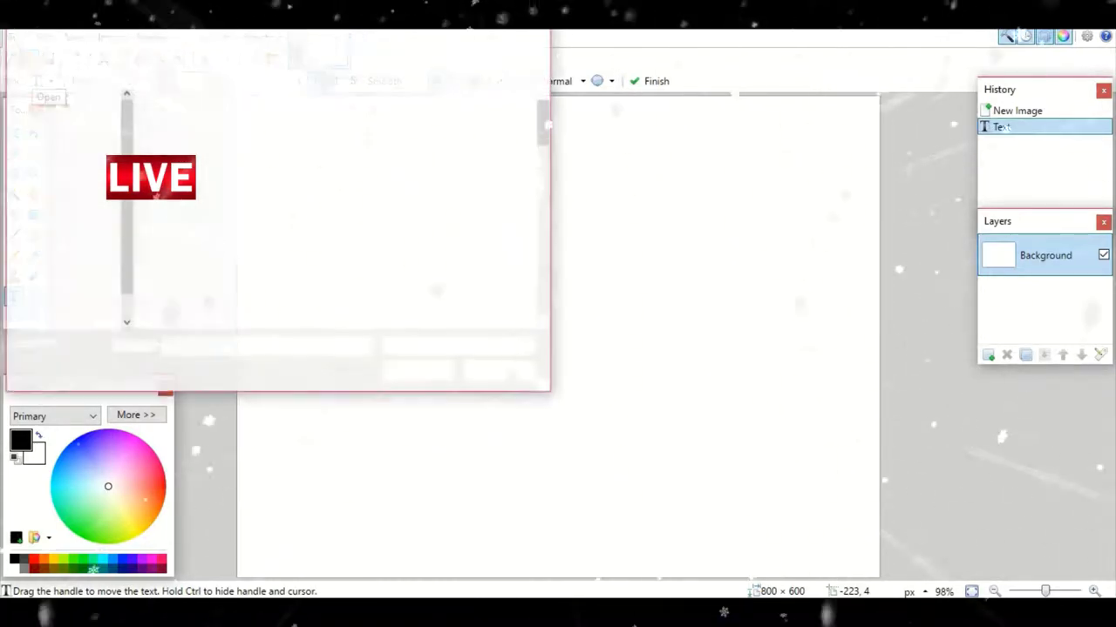
{"action": "scroll", "coordinate": [381, 132], "scroll_direction": "down", "scroll_amount": 10}
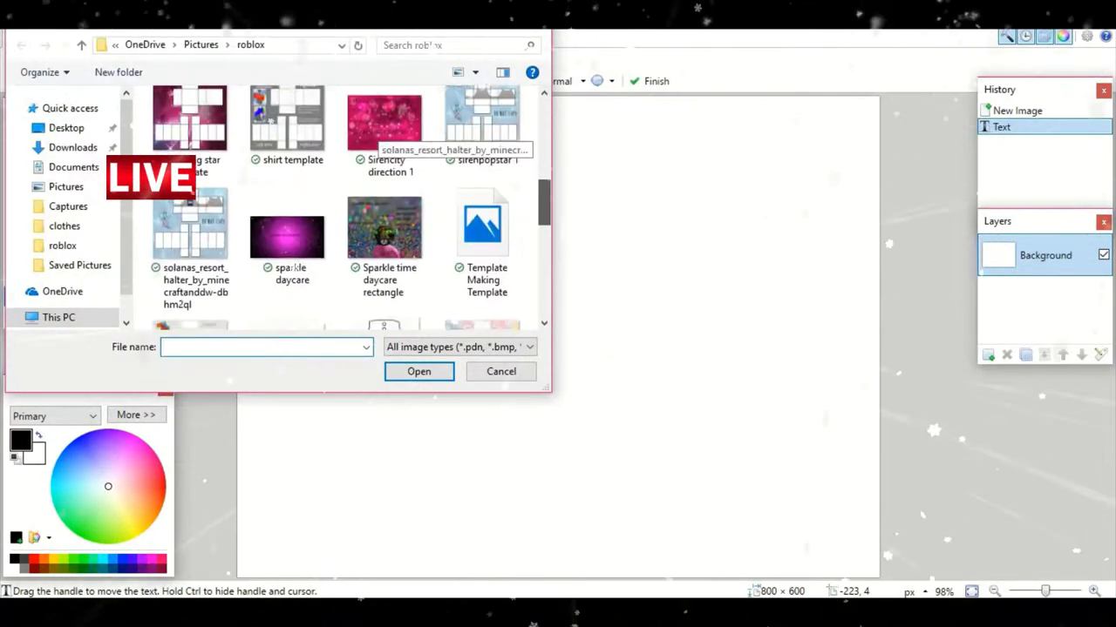
{"action": "scroll", "coordinate": [381, 132], "scroll_direction": "up", "scroll_amount": 6}
{"action": "scroll", "coordinate": [381, 133], "scroll_direction": "up", "scroll_amount": 2}
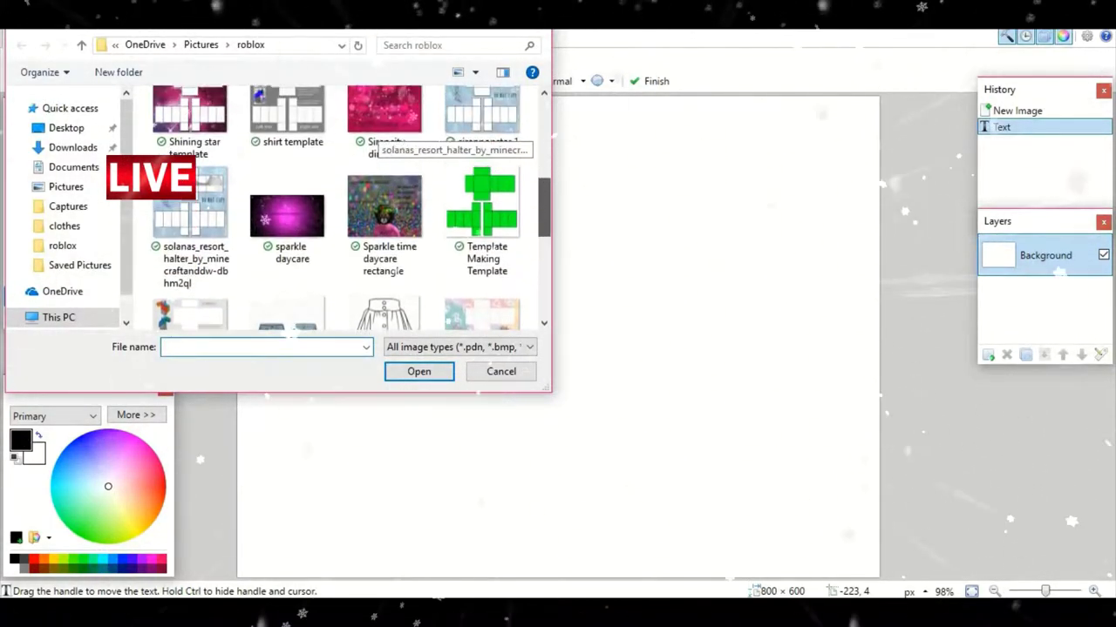
{"action": "double_click", "coordinate": [482, 200]}
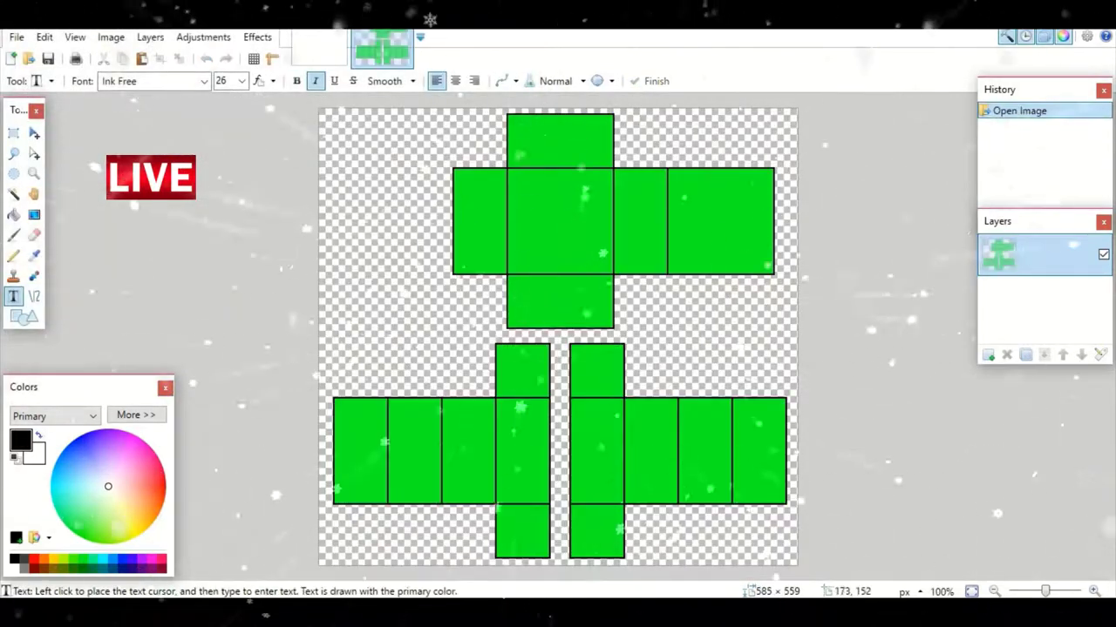
Write "Thanks to" over the green template, with the credited creator's username on a second line.
{"action": "left_click", "coordinate": [403, 313]}
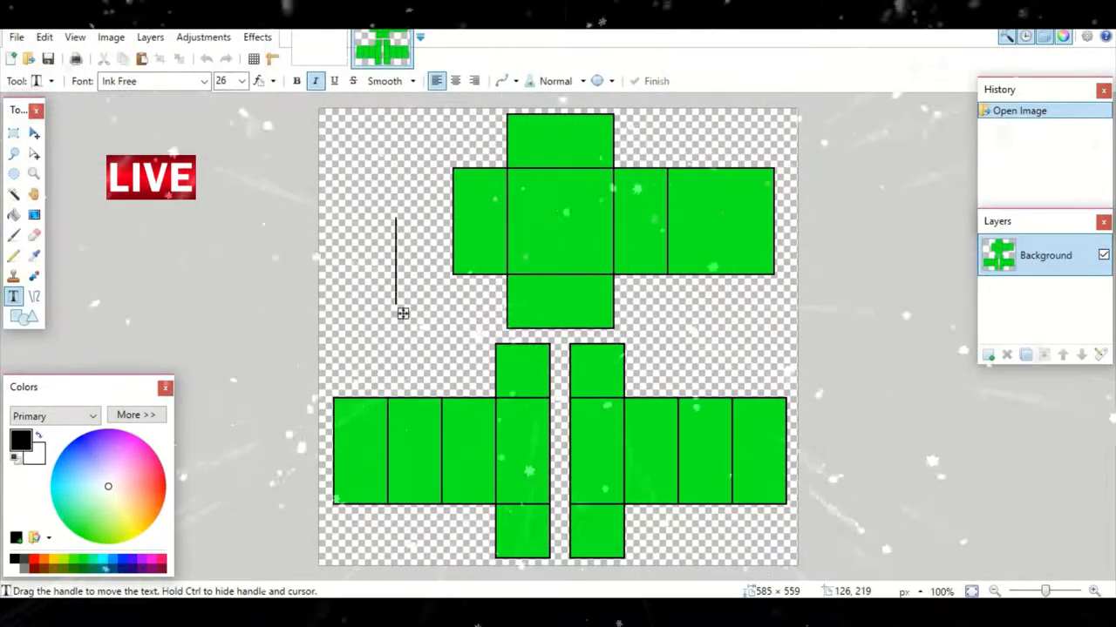
{"action": "type", "text": "Thanks y"}
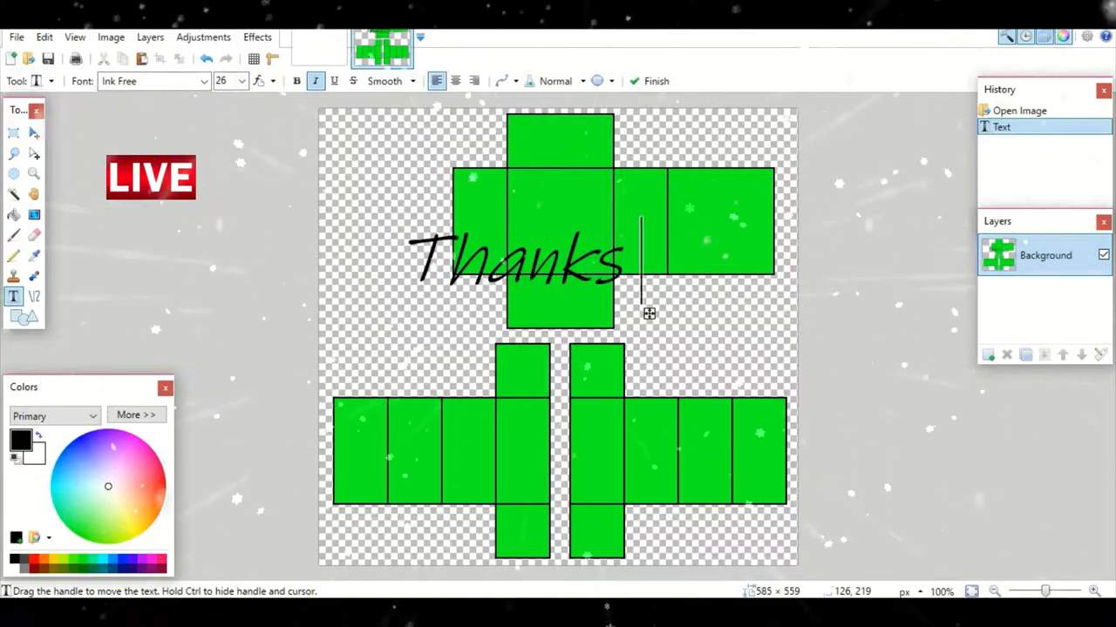
{"action": "key", "text": "BackSpace"}
{"action": "type", "text": "to"}
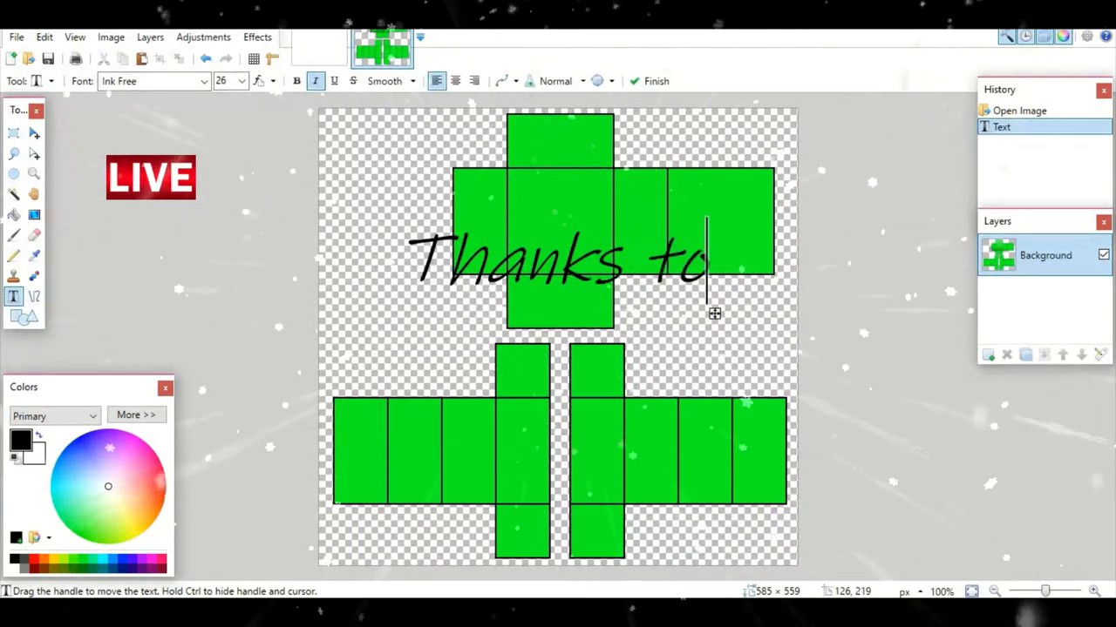
{"action": "key", "text": "Return"}
{"action": "type", "text": "I"}
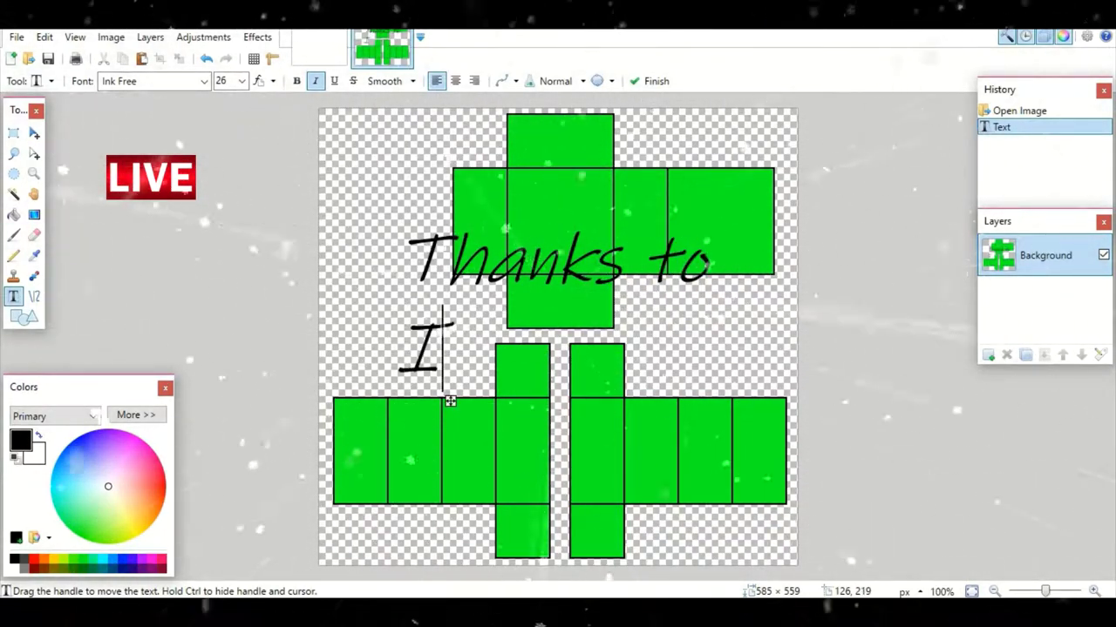
{"action": "type", "text": "Ooozi"}
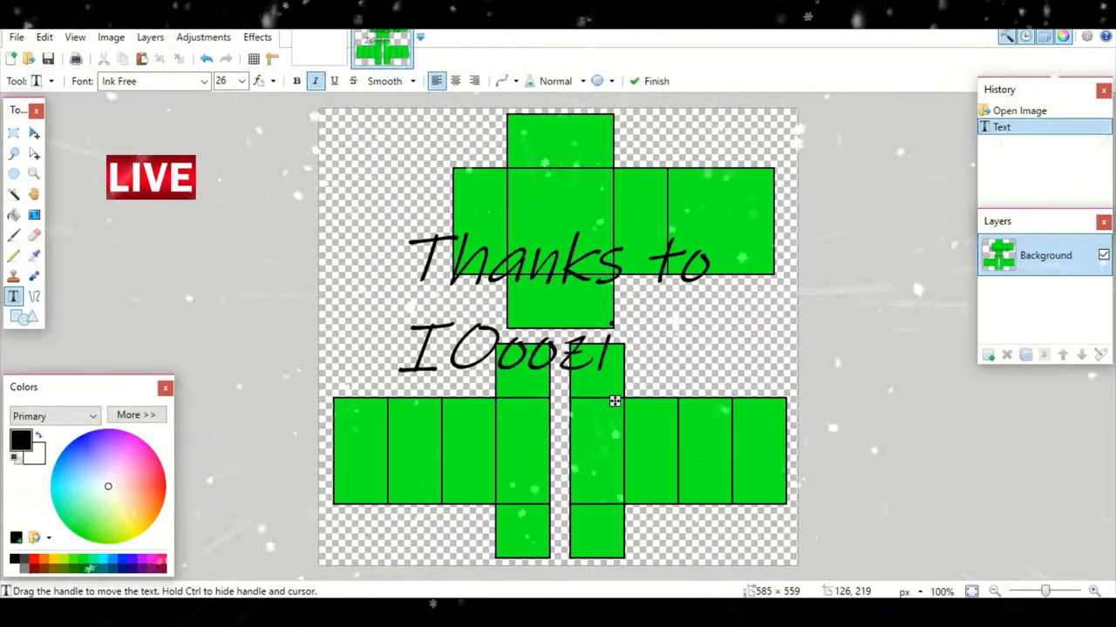
Erase the two-line thank-you message from the green template.
{"action": "key", "text": "BackSpace"}
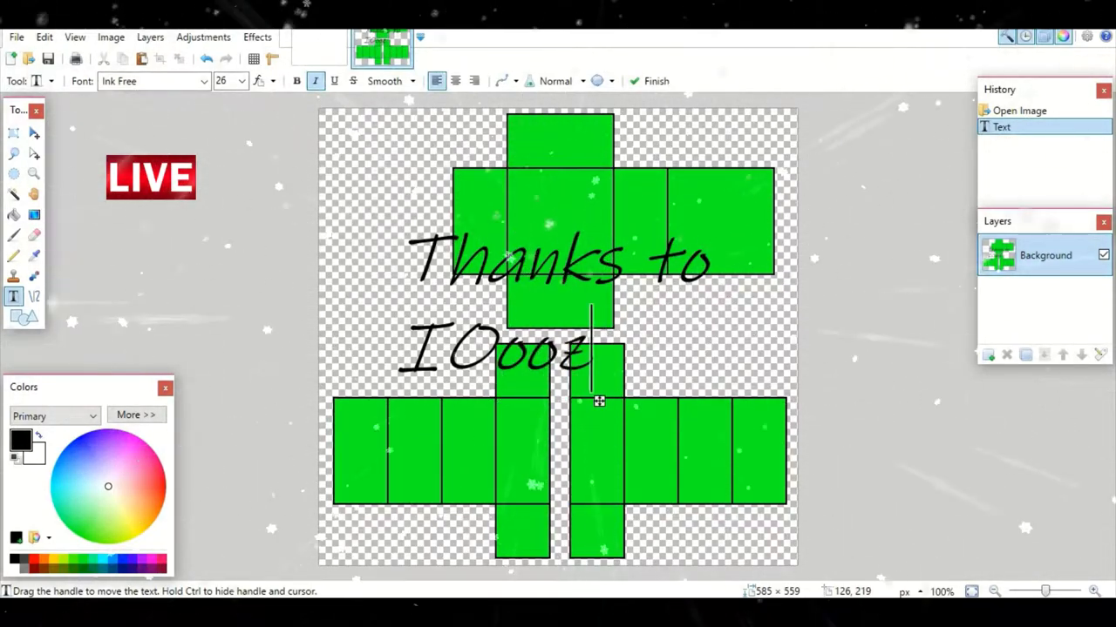
{"action": "key", "text": "BackSpace"}
{"action": "key", "text": "BackSpace"}
{"action": "key", "text": "BackSpace"}
{"action": "key", "text": "BackSpace"}
{"action": "key", "text": "BackSpace"}
{"action": "key", "text": "BackSpace"}
{"action": "key", "text": "BackSpace"}
{"action": "key", "text": "BackSpace"}
{"action": "key", "text": "BackSpace"}
{"action": "key", "text": "BackSpace"}
{"action": "key", "text": "BackSpace"}
{"action": "key", "text": "BackSpace"}
{"action": "key", "text": "BackSpace"}
{"action": "key", "text": "BackSpace"}
{"action": "key", "text": "BackSpace"}
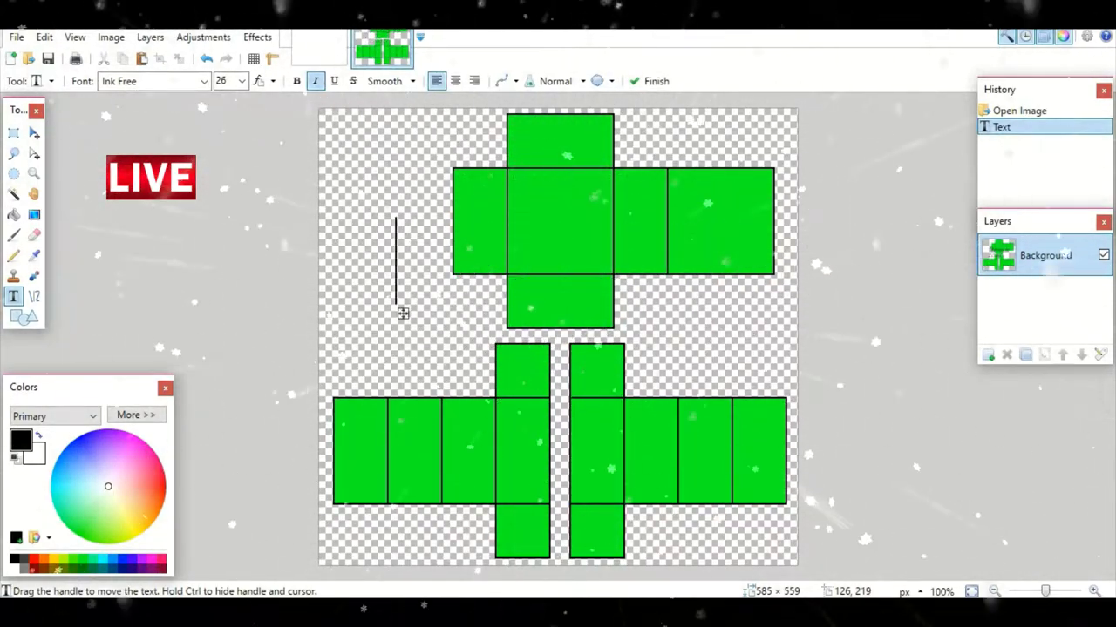
Write "For creaing" in black across the upper part of the green template.
{"action": "type", "text": "Dor"}
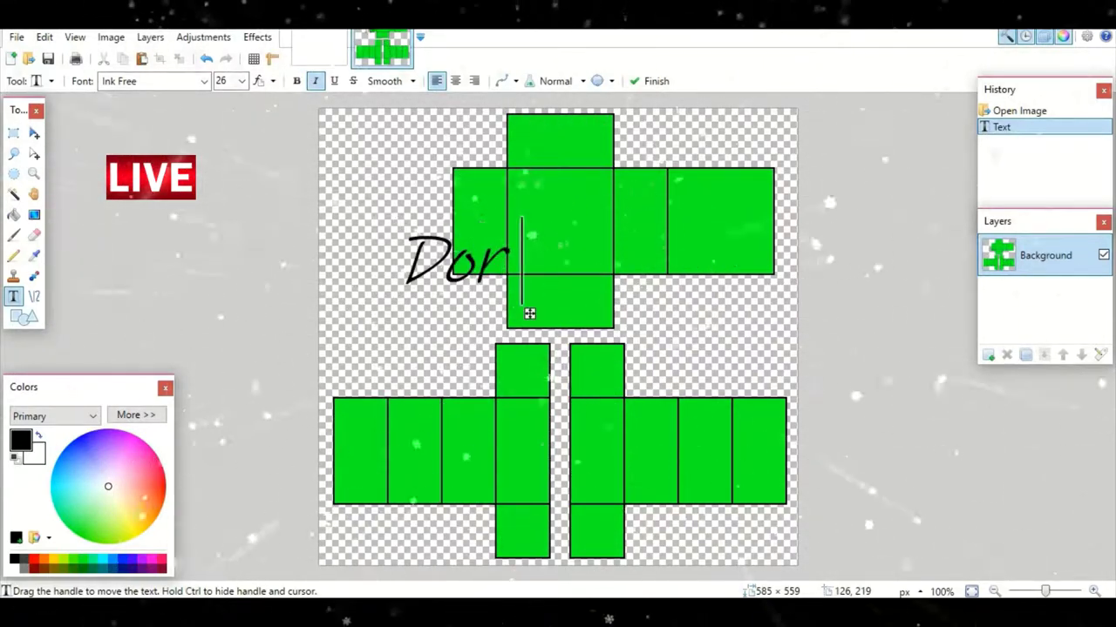
{"action": "key", "text": "BackSpace"}
{"action": "key", "text": "BackSpace"}
{"action": "key", "text": "BackSpace"}
{"action": "type", "text": "F"}
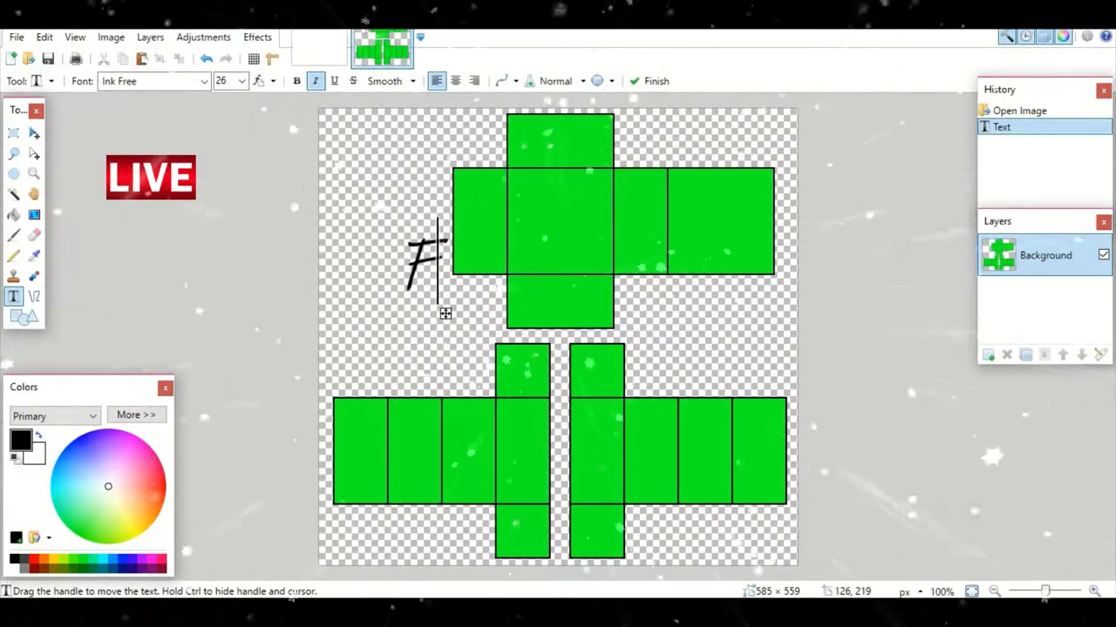
{"action": "type", "text": "or creai"}
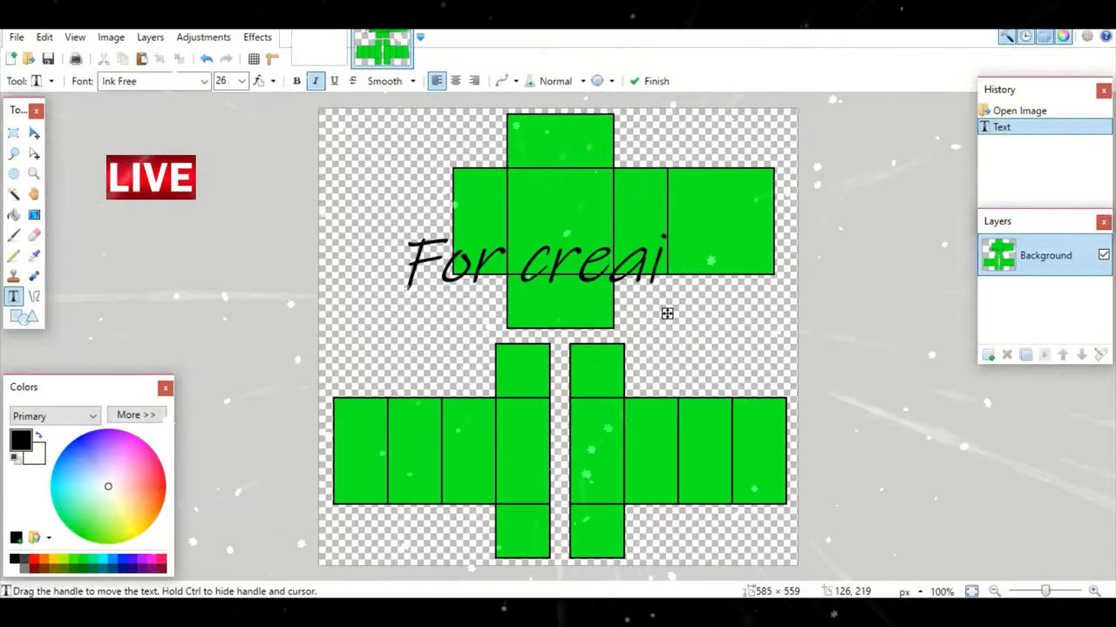
{"action": "type", "text": "ng th"}
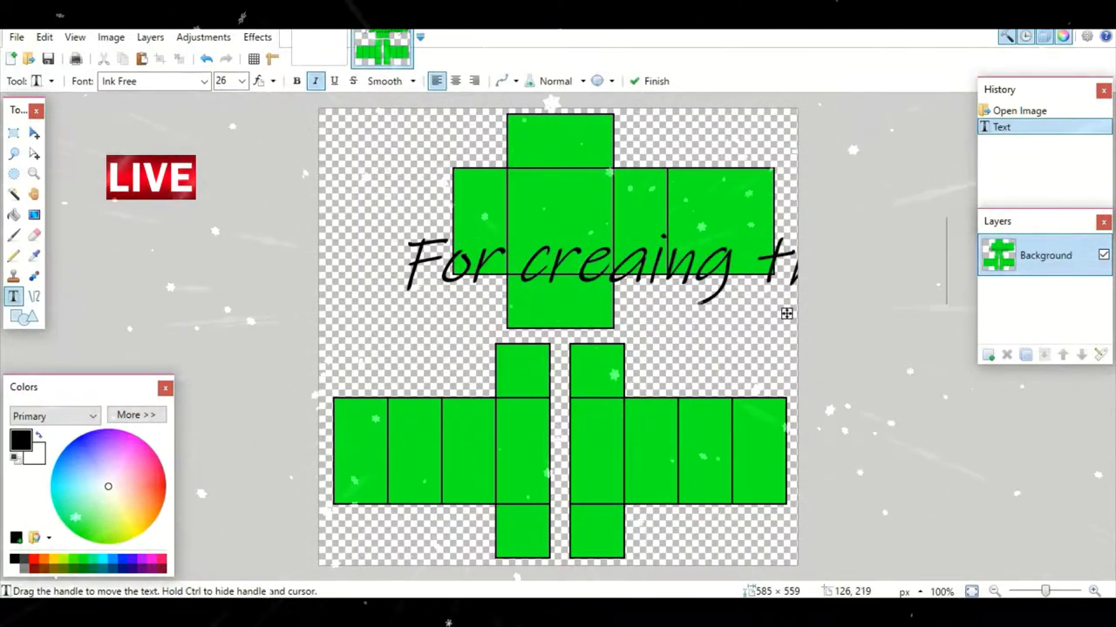
{"action": "key", "text": "BackSpace"}
{"action": "key", "text": "BackSpace"}
{"action": "key", "text": "BackSpace"}
{"action": "key", "text": "BackSpace"}
{"action": "key", "text": "BackSpace"}
{"action": "key", "text": "BackSpace"}
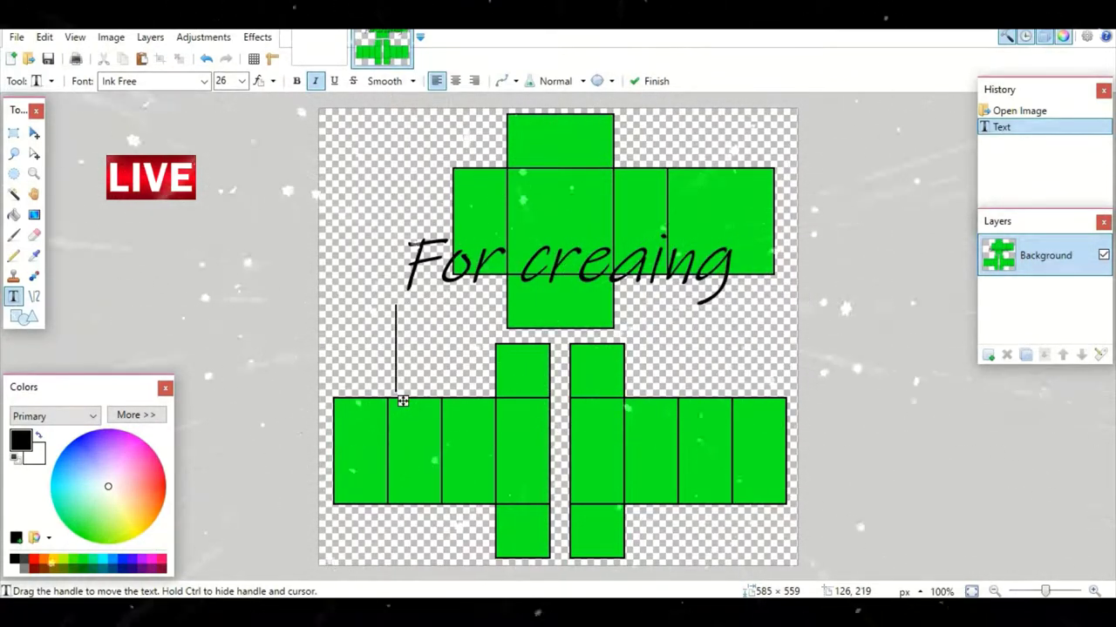
Continue the message with three more lines reading "The", "Template" and "I think".
{"action": "type", "text": "The"}
{"action": "key", "text": "Return"}
{"action": "type", "text": "R"}
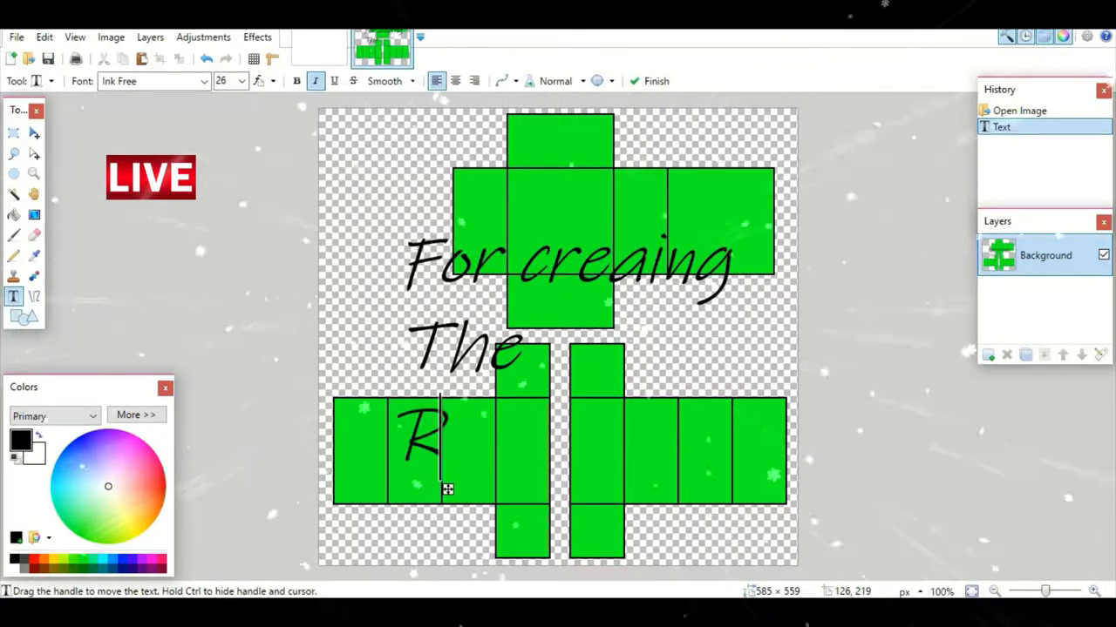
{"action": "key", "text": "BackSpace"}
{"action": "type", "text": "Template"}
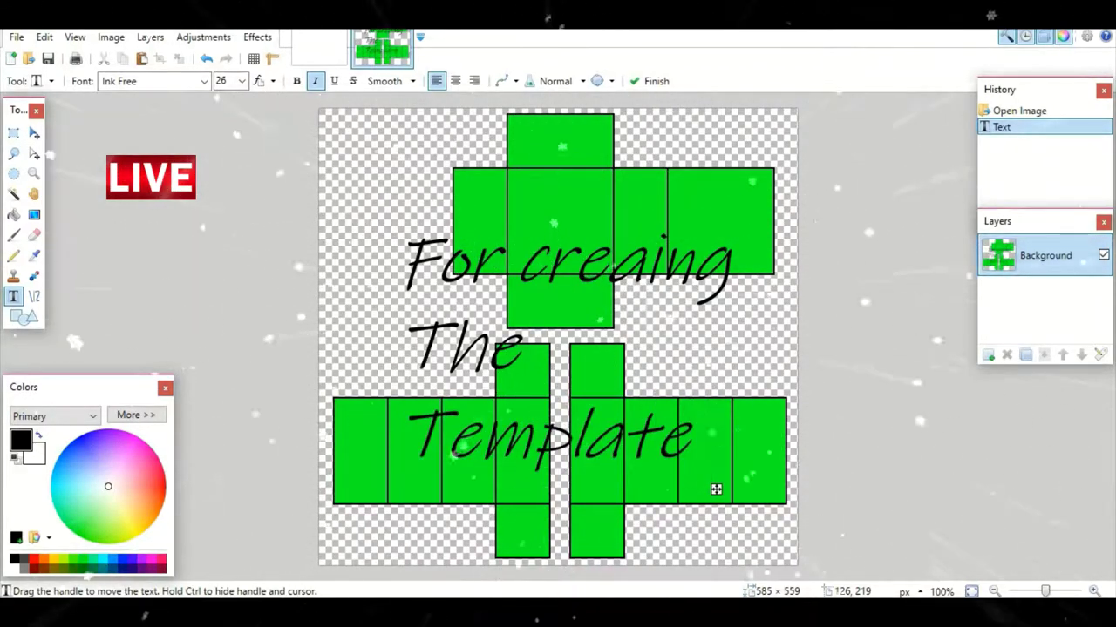
{"action": "key", "text": "Return"}
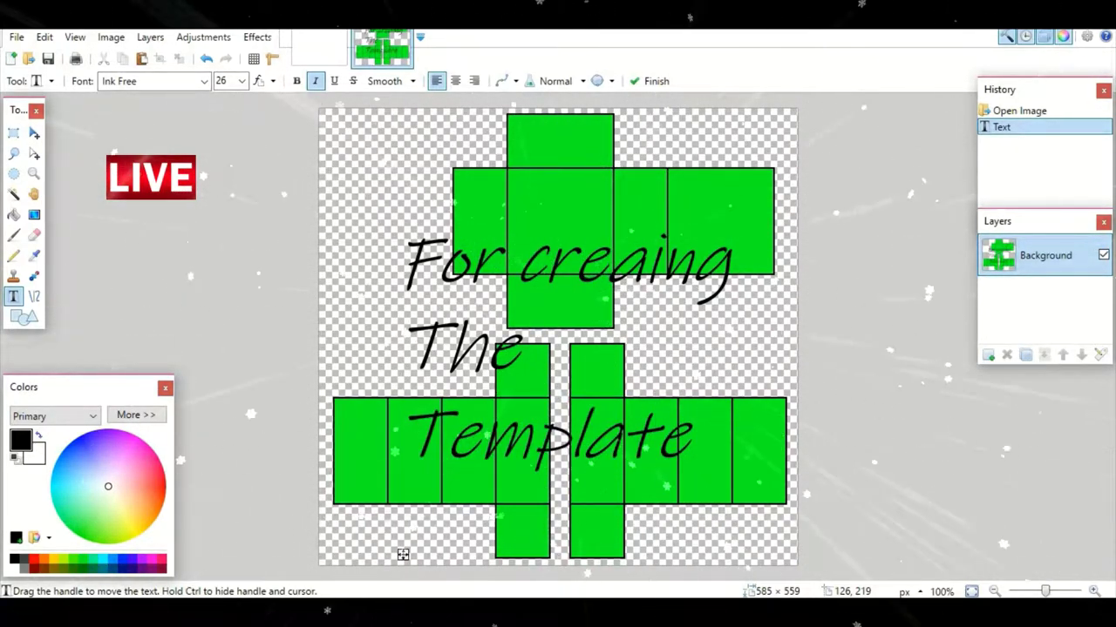
{"action": "type", "text": "I think"}
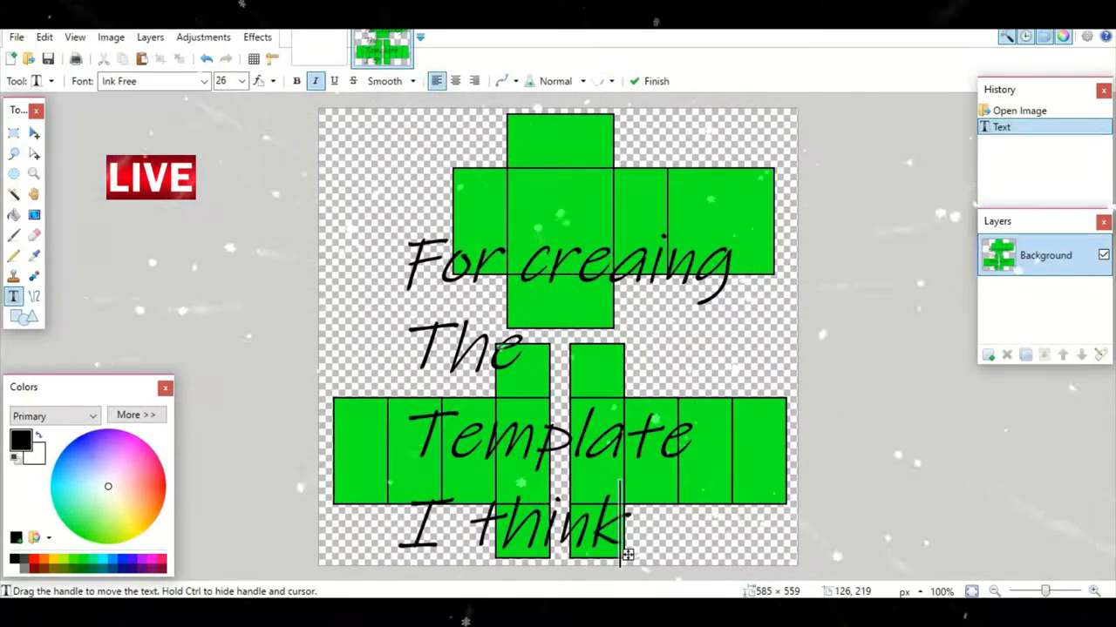
Erase the whole four-line message from the green template.
{"action": "key", "text": "BackSpace"}
{"action": "key", "text": "BackSpace"}
{"action": "key", "text": "BackSpace"}
{"action": "key", "text": "BackSpace"}
{"action": "key", "text": "BackSpace"}
{"action": "key", "text": "BackSpace"}
{"action": "key", "text": "BackSpace"}
{"action": "key", "text": "BackSpace"}
{"action": "key", "text": "BackSpace"}
{"action": "key", "text": "BackSpace"}
{"action": "key", "text": "BackSpace"}
{"action": "key", "text": "BackSpace"}
{"action": "key", "text": "BackSpace"}
{"action": "key", "text": "BackSpace"}
{"action": "key", "text": "BackSpace"}
{"action": "key", "text": "BackSpace"}
{"action": "key", "text": "BackSpace"}
{"action": "key", "text": "BackSpace"}
{"action": "key", "text": "BackSpace"}
{"action": "key", "text": "BackSpace"}
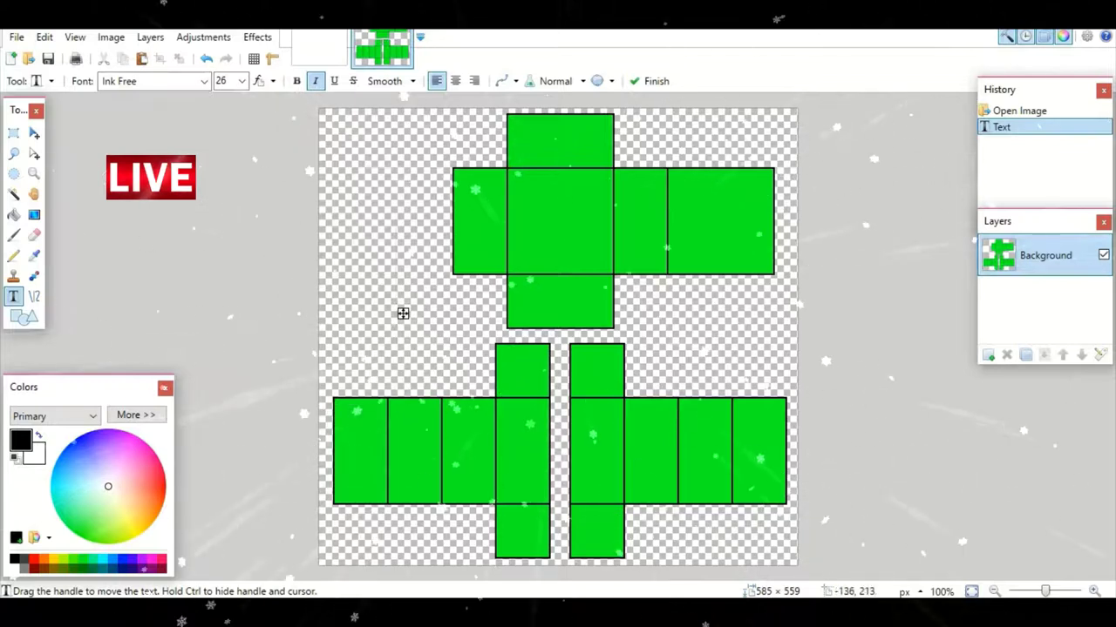
{"action": "type", "text": "G"}
{"action": "key", "text": "BackSpace"}
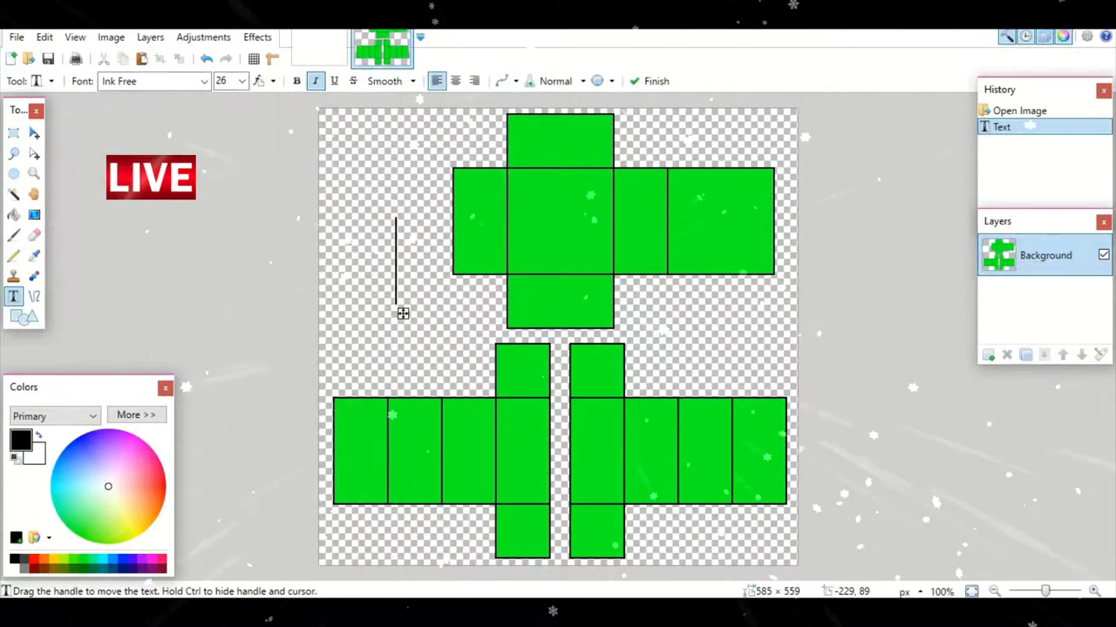
Write "Follow my ste" across the green template and erase it.
{"action": "type", "text": "Follow my ste"}
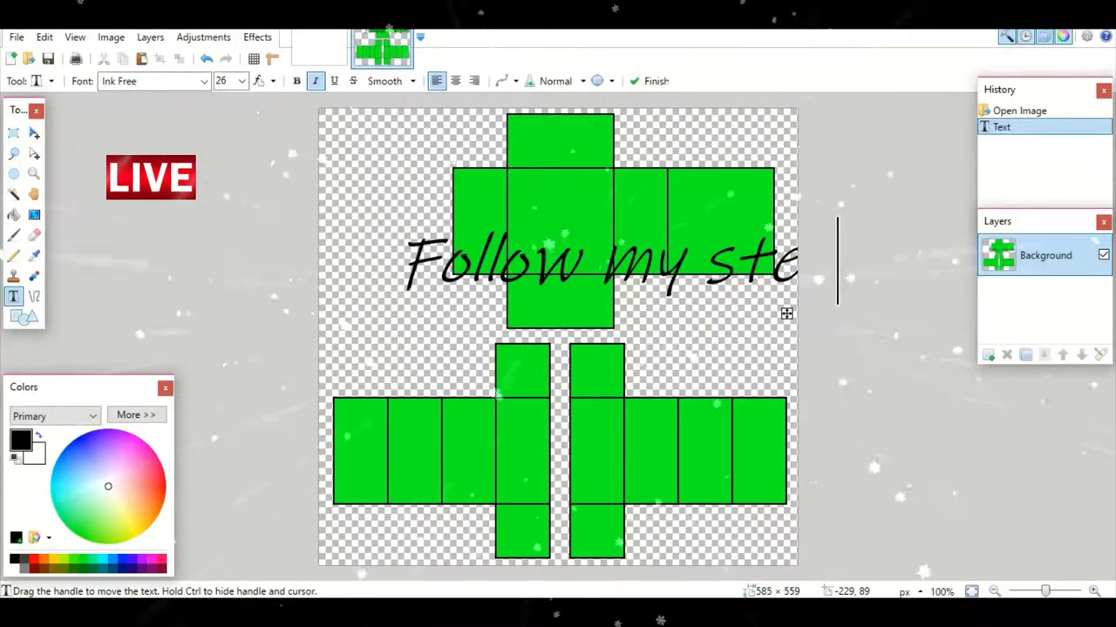
{"action": "key", "text": "BackSpace"}
{"action": "key", "text": "BackSpace"}
{"action": "key", "text": "BackSpace"}
{"action": "key", "text": "BackSpace"}
{"action": "key", "text": "BackSpace"}
{"action": "key", "text": "BackSpace"}
{"action": "key", "text": "BackSpace"}
{"action": "key", "text": "BackSpace"}
{"action": "key", "text": "BackSpace"}
{"action": "key", "text": "BackSpace"}
{"action": "key", "text": "BackSpace"}
{"action": "key", "text": "BackSpace"}
{"action": "key", "text": "BackSpace"}
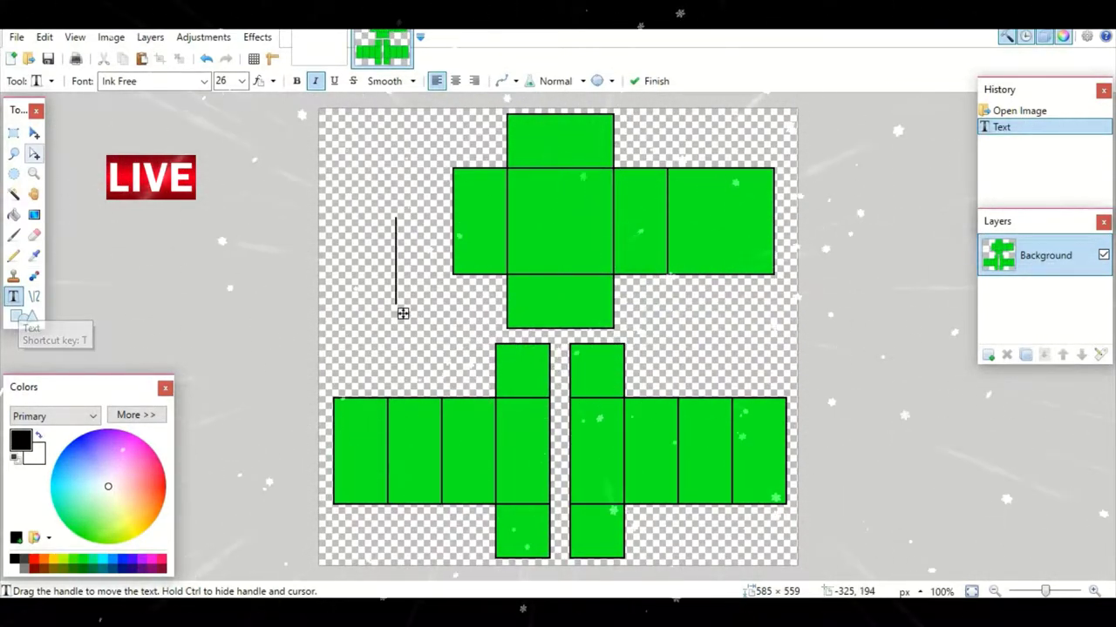
Add a new empty layer and place it below the Background layer.
{"action": "left_click", "coordinate": [34, 133]}
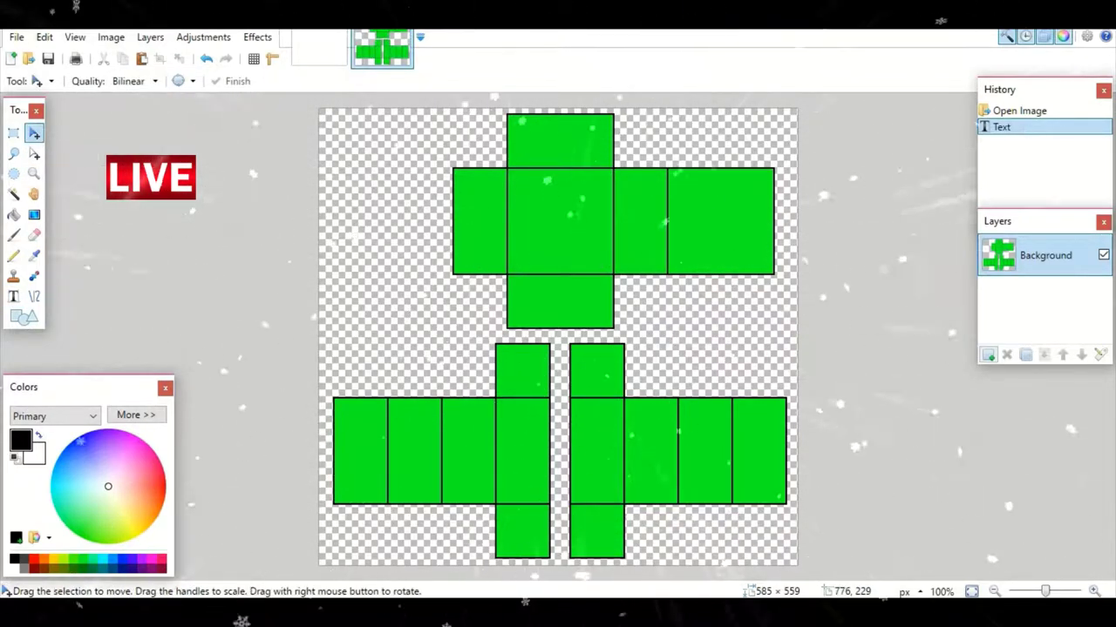
{"action": "left_click", "coordinate": [988, 355]}
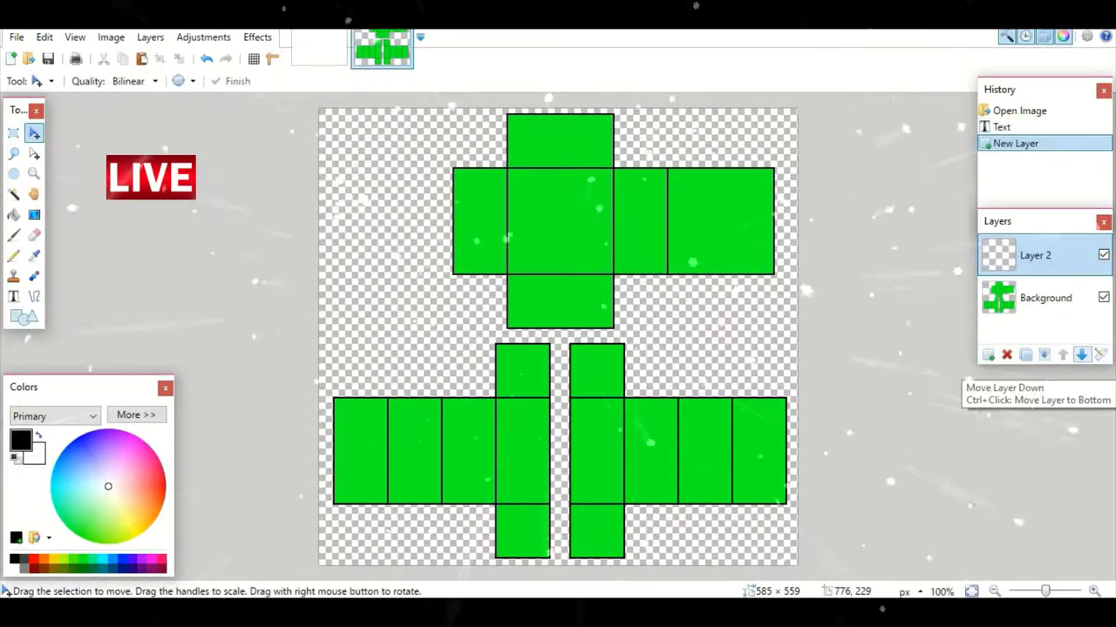
{"action": "left_click", "coordinate": [1081, 355]}
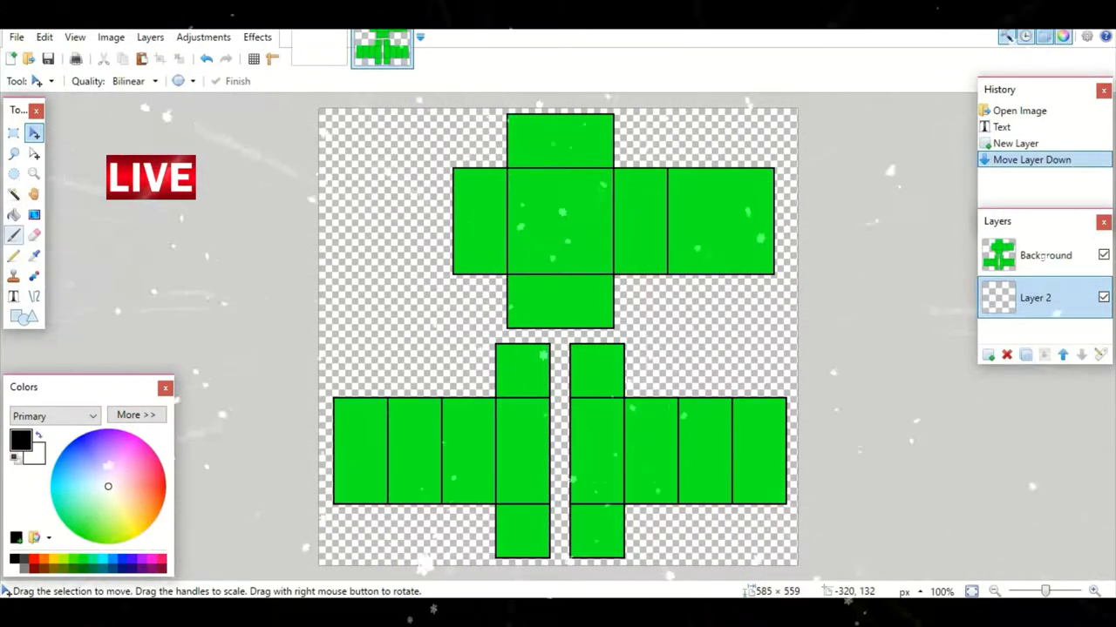
Write "Finish" on the empty lower layer, beside the green torso, and erase it.
{"action": "left_click", "coordinate": [13, 296]}
{"action": "left_click", "coordinate": [366, 296]}
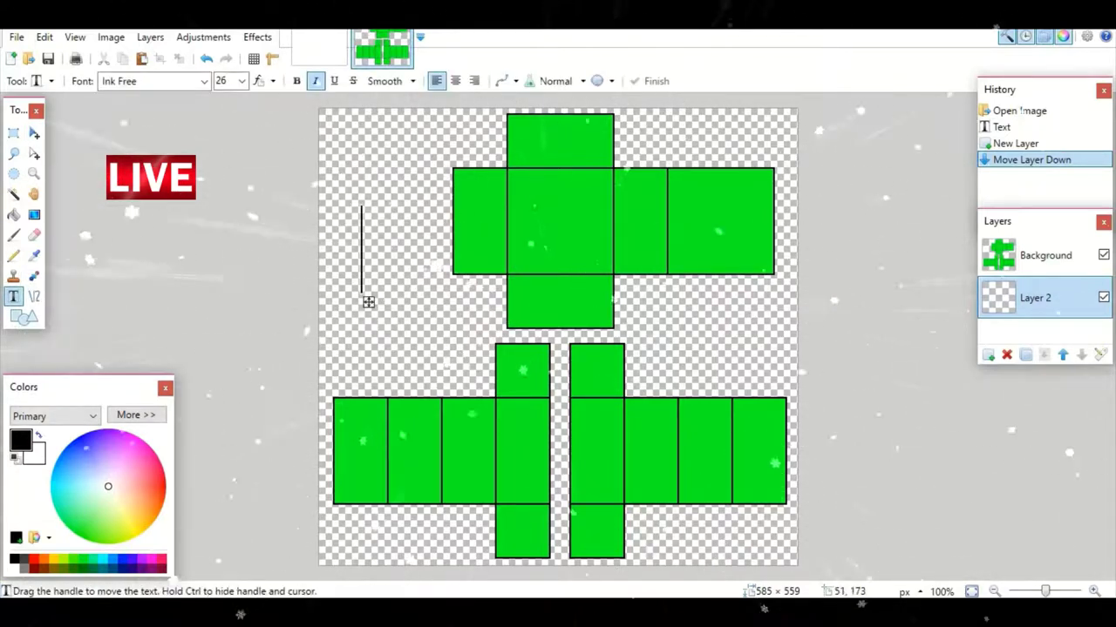
{"action": "type", "text": "Finish"}
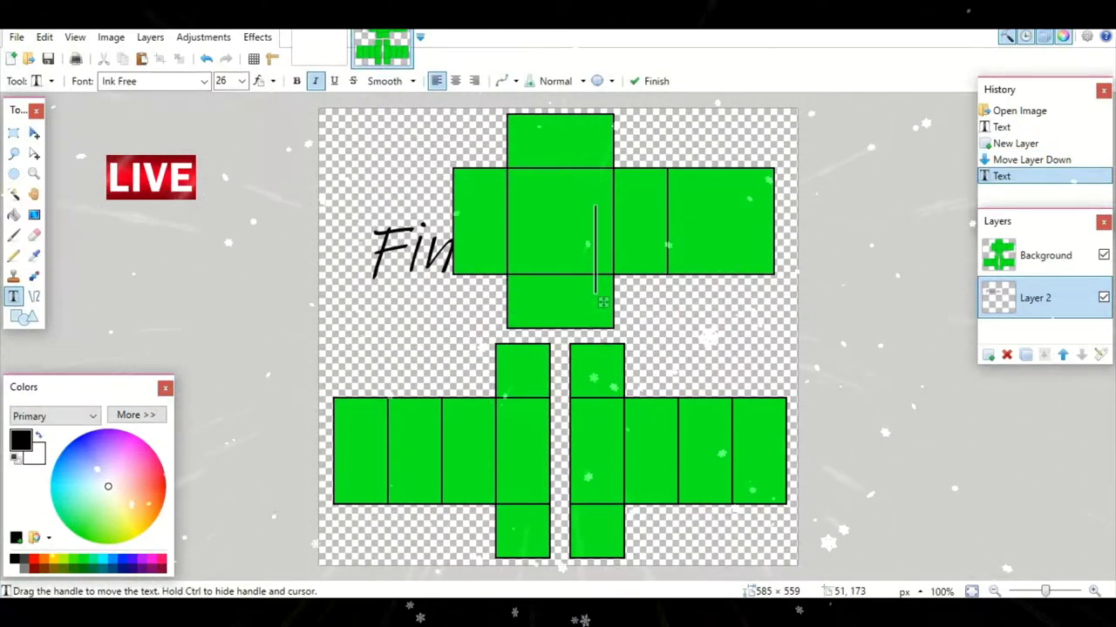
{"action": "key", "text": "BackSpace"}
{"action": "key", "text": "BackSpace"}
{"action": "key", "text": "BackSpace"}
{"action": "key", "text": "BackSpace"}
{"action": "key", "text": "BackSpace"}
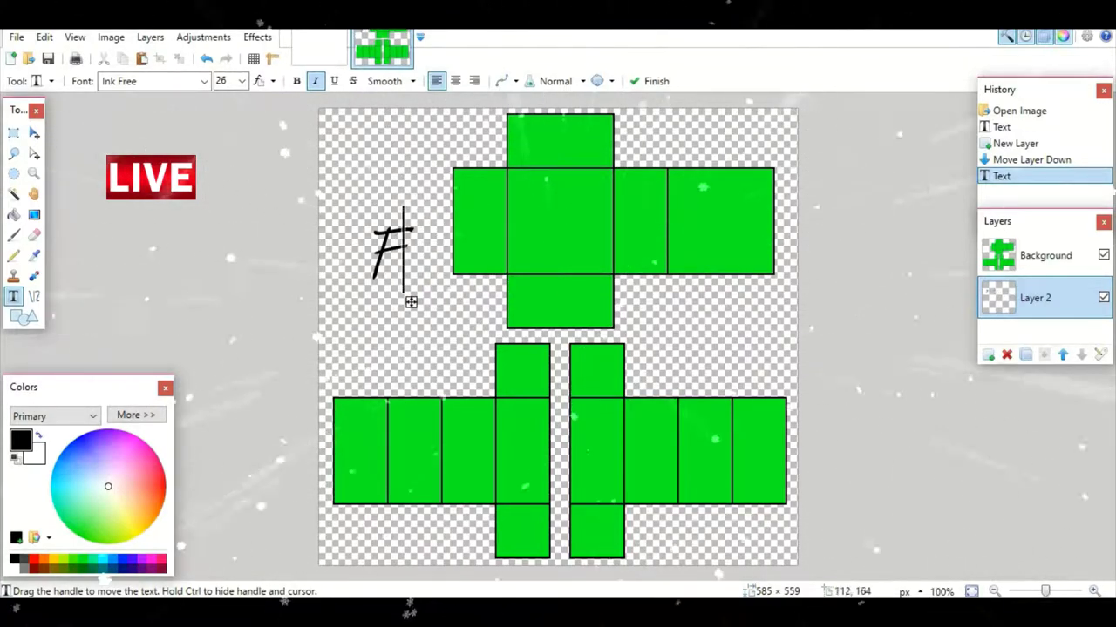
{"action": "key", "text": "BackSpace"}
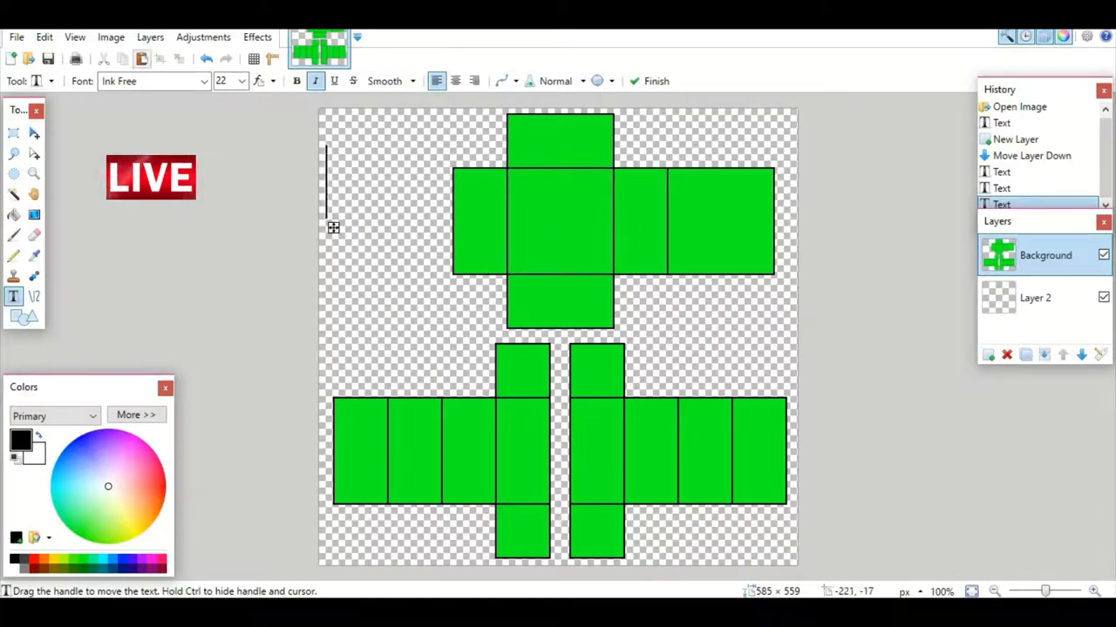
Try to paste the pink cloud image onto the Background layer, and undo the paste.
{"action": "key", "text": "ctrl+v"}
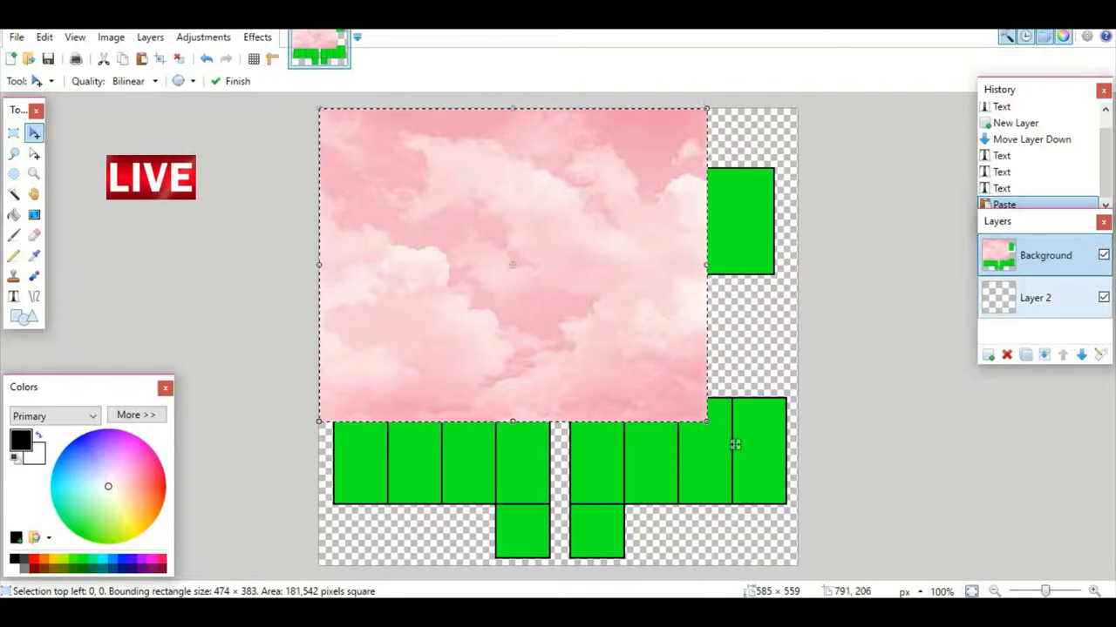
{"action": "left_click", "coordinate": [1009, 289]}
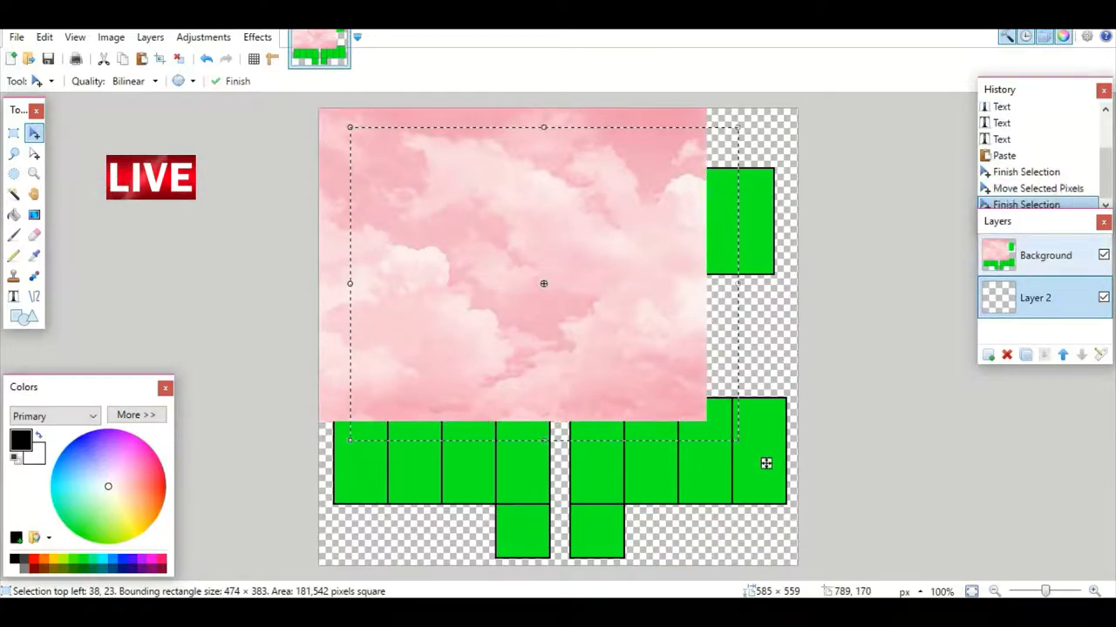
{"action": "left_click", "coordinate": [1007, 257]}
{"action": "key", "text": "ctrl+z"}
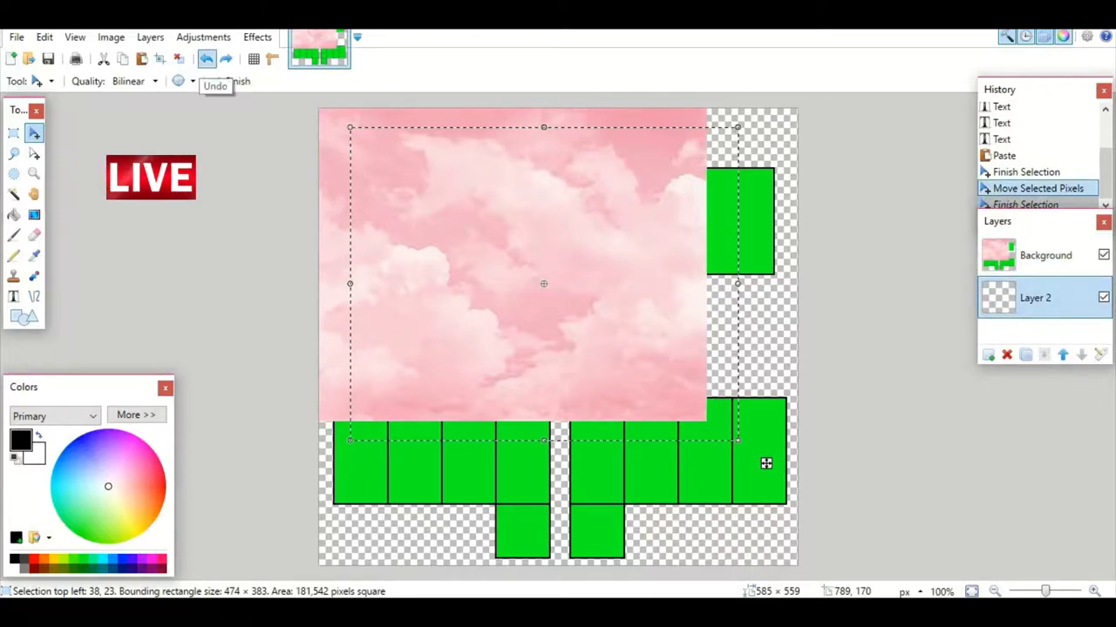
{"action": "key", "text": "ctrl+z"}
{"action": "key", "text": "ctrl+z"}
{"action": "key", "text": "ctrl+z"}
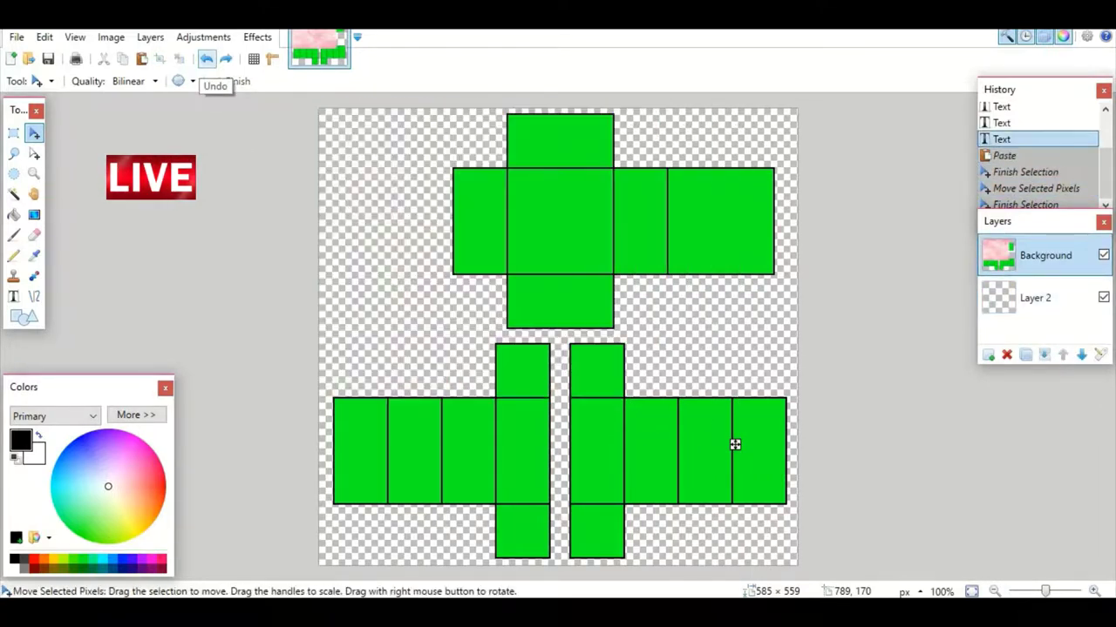
Paste the pink cloud image into the empty layer below the template and stretch it to cover the whole canvas.
{"action": "left_click", "coordinate": [1035, 298]}
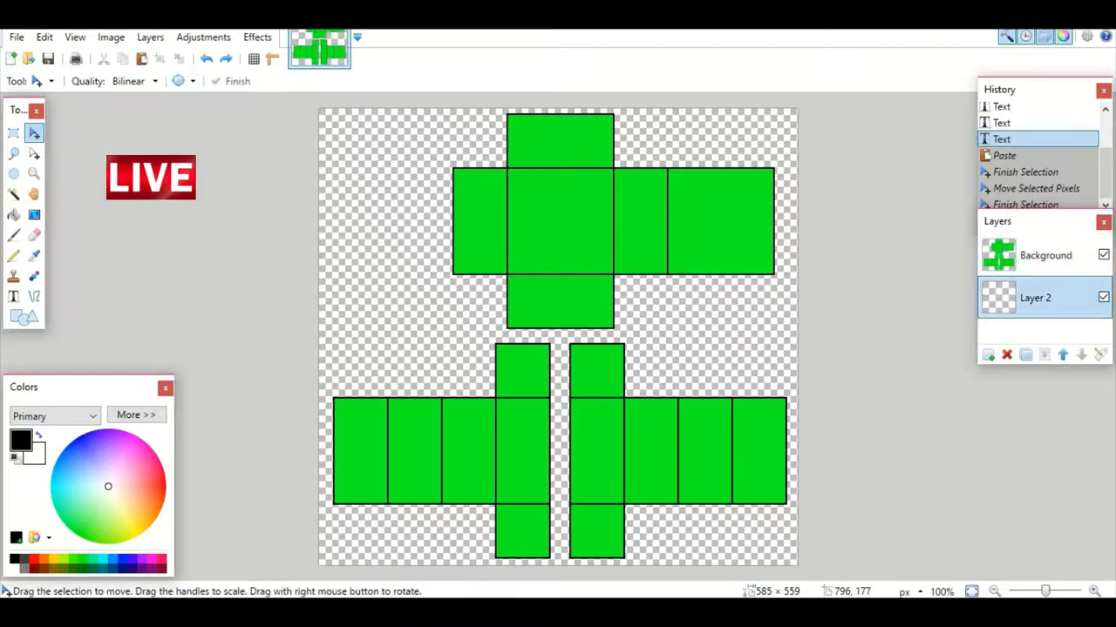
{"action": "left_click", "coordinate": [141, 59]}
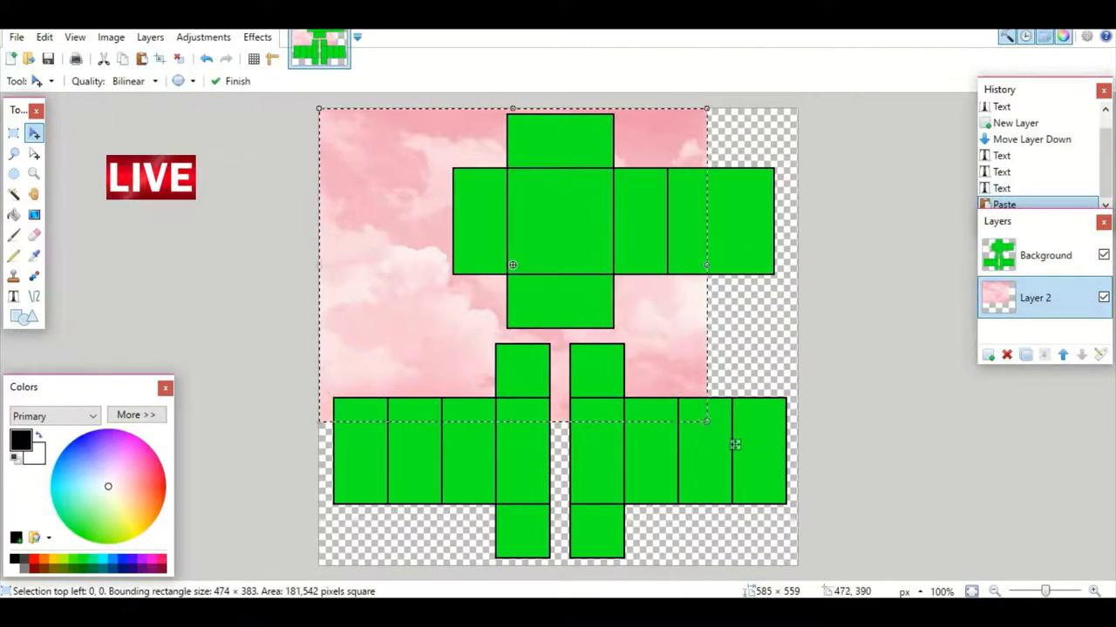
{"action": "left_click_drag", "start_coordinate": [734, 444], "coordinate": [821, 561]}
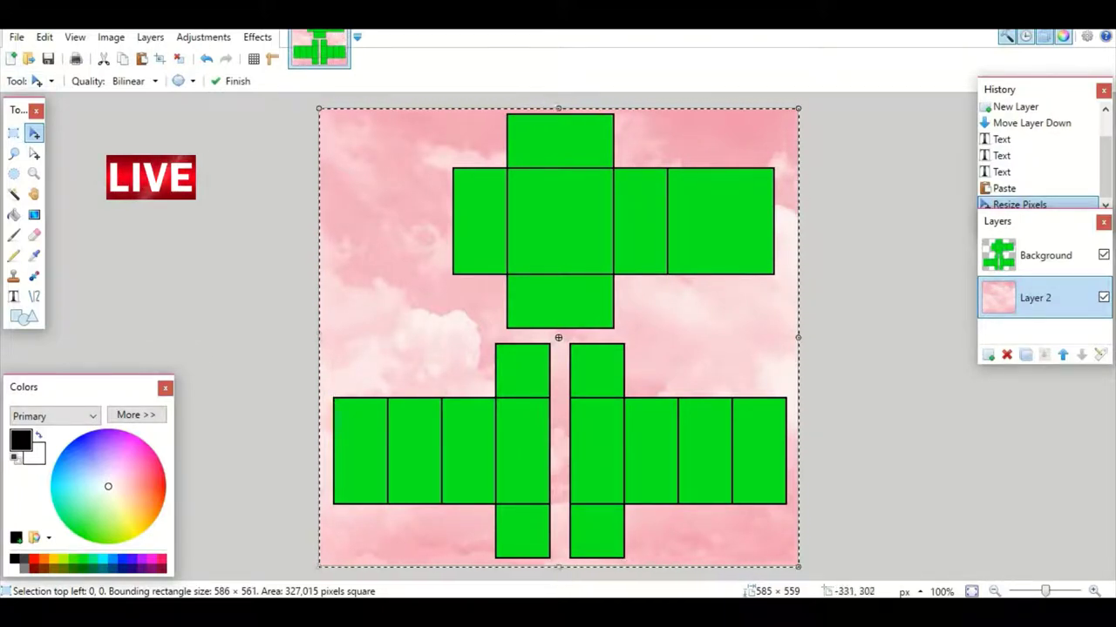
Write "See" on the Background layer near the bottom of the torso and erase it.
{"action": "left_click", "coordinate": [13, 296]}
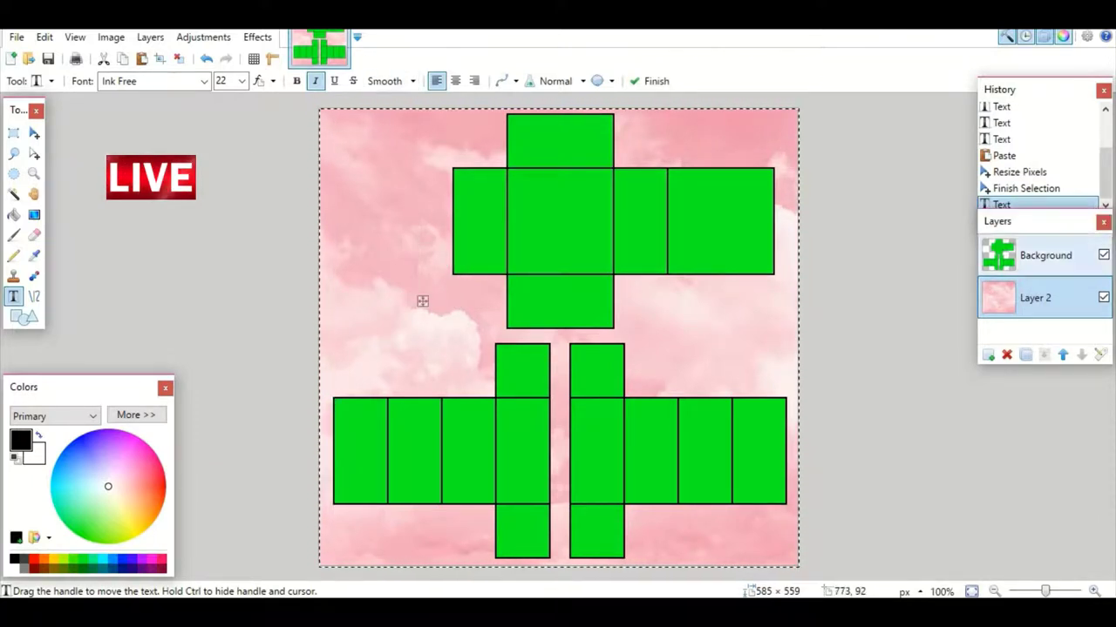
{"action": "left_click", "coordinate": [1045, 255]}
{"action": "left_click", "coordinate": [13, 193]}
{"action": "left_click", "coordinate": [392, 175]}
{"action": "left_click", "coordinate": [34, 234]}
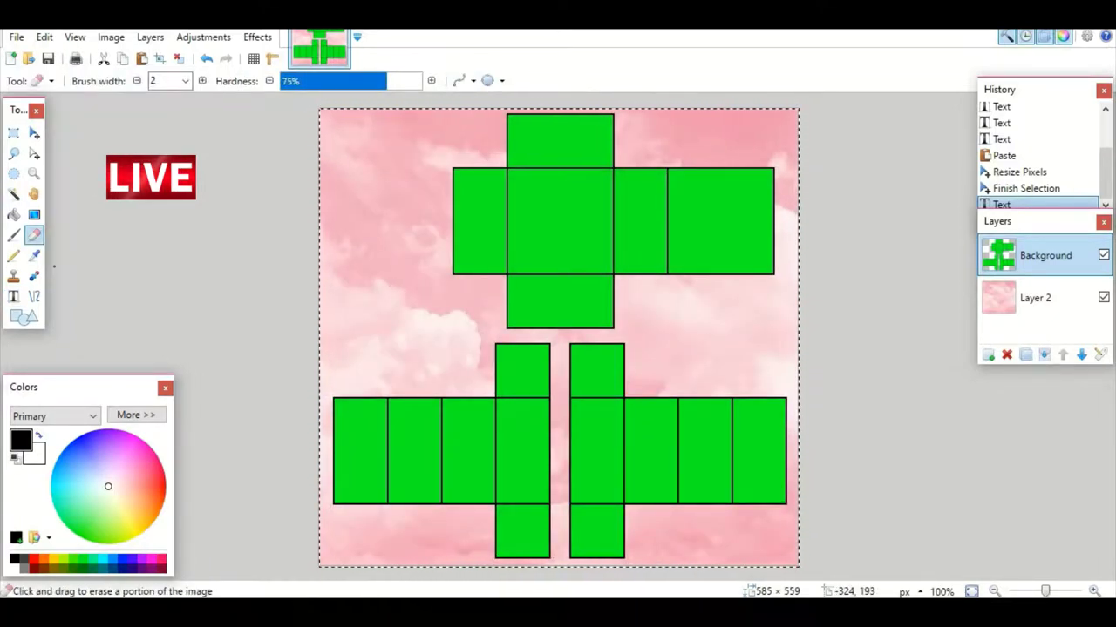
{"action": "left_click", "coordinate": [14, 297]}
{"action": "left_click", "coordinate": [482, 264]}
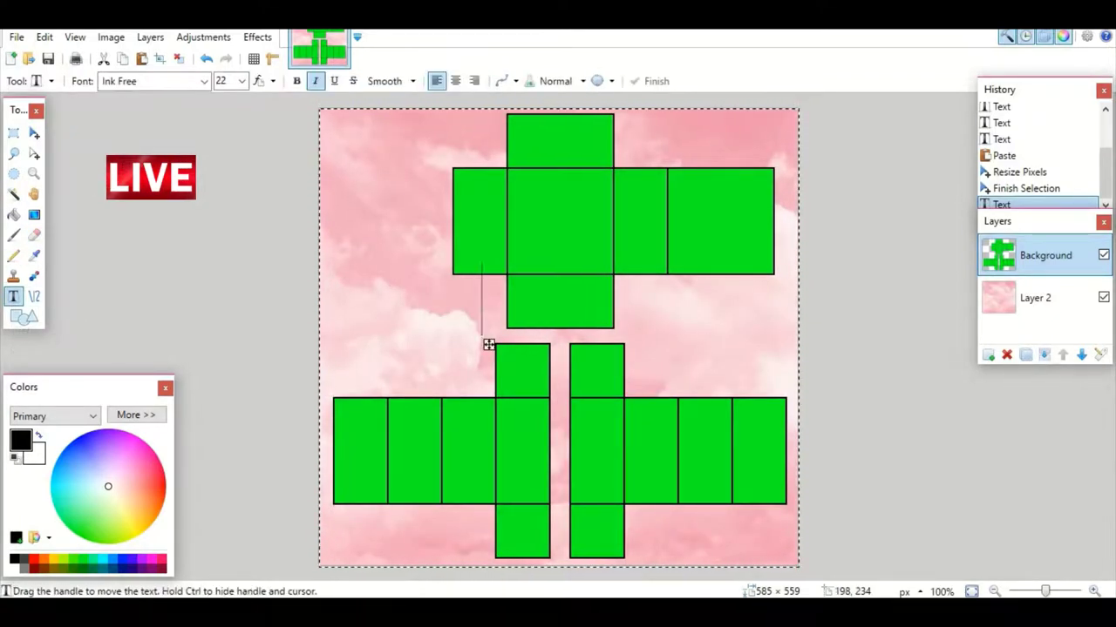
{"action": "type", "text": "See"}
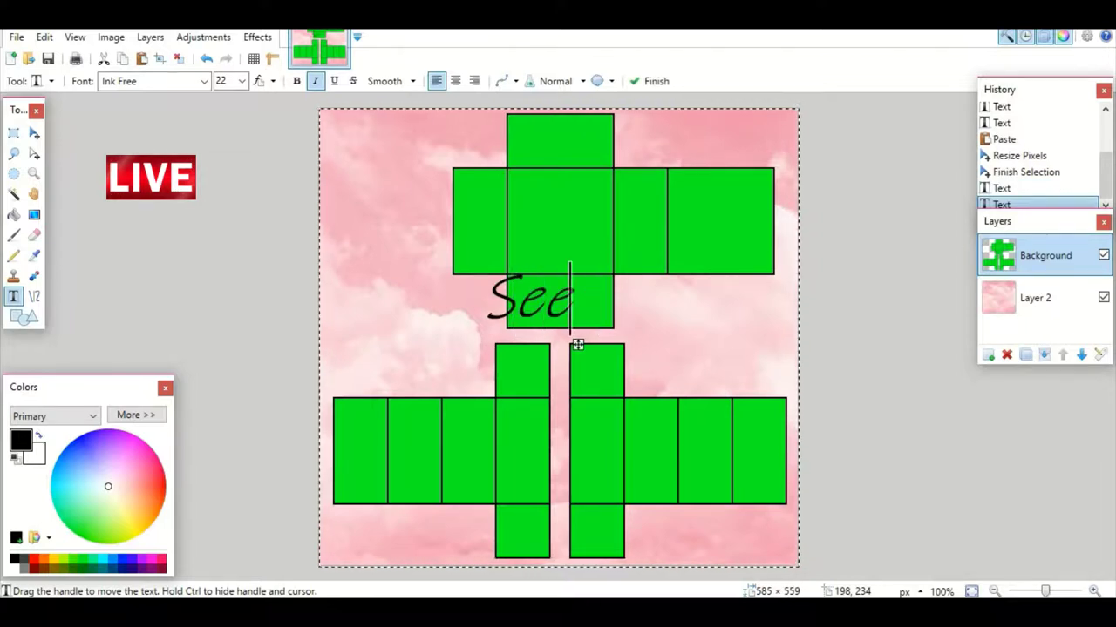
{"action": "key", "text": "BackSpace"}
{"action": "key", "text": "BackSpace"}
{"action": "key", "text": "BackSpace"}
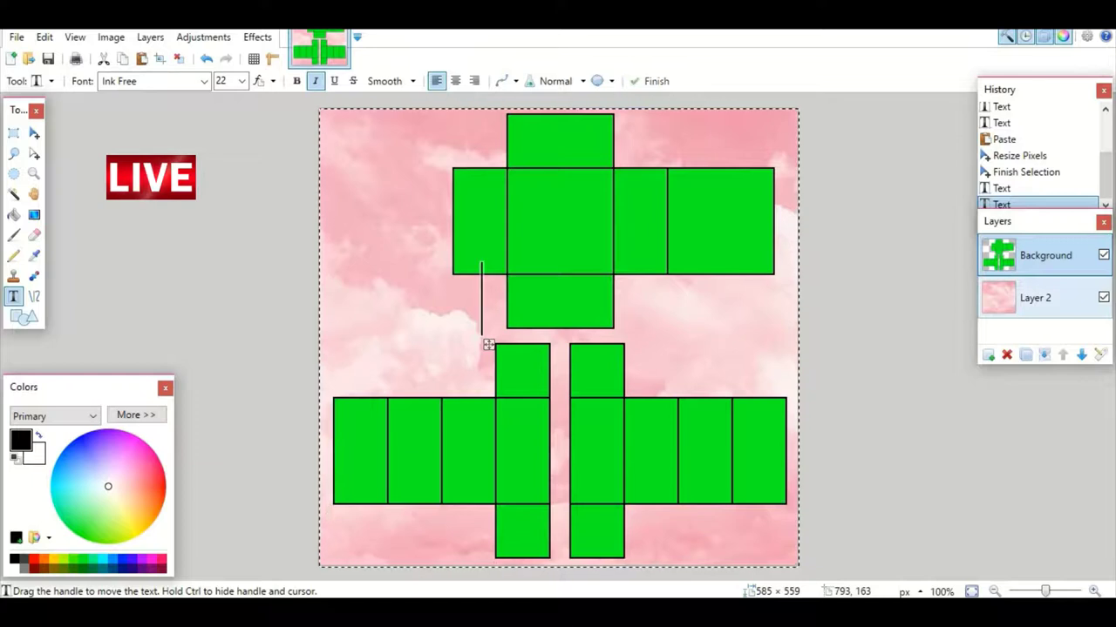
Write "Now add texts / If you want / (optional)" across the template on the Background layer and erase it.
{"action": "left_click", "coordinate": [1035, 297]}
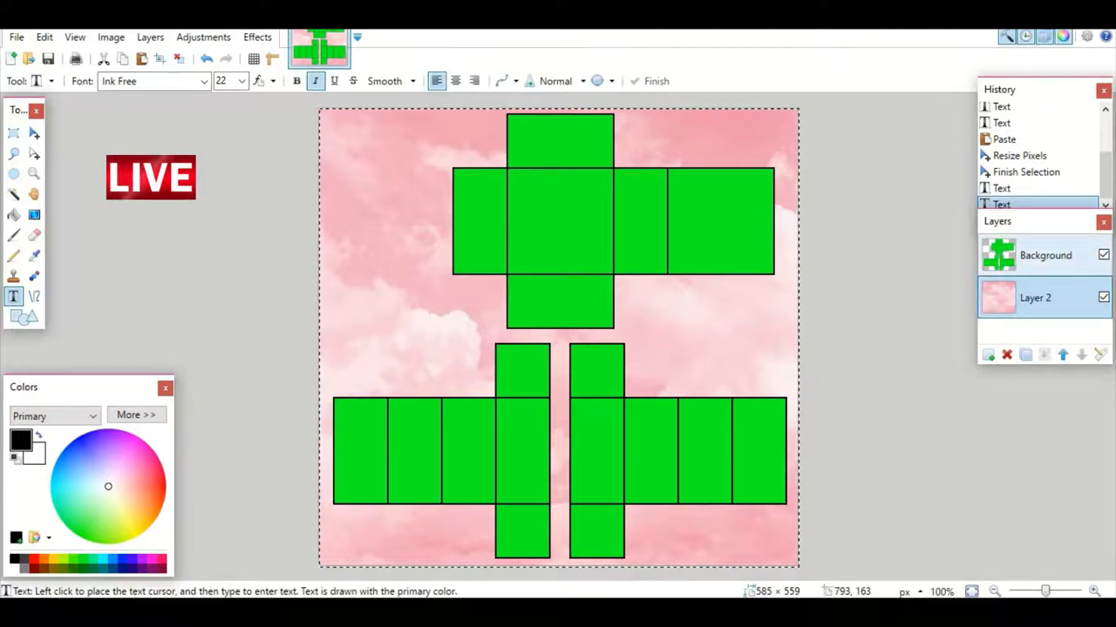
{"action": "left_click", "coordinate": [1045, 256]}
{"action": "left_click", "coordinate": [375, 272]}
{"action": "type", "text": "Now "}
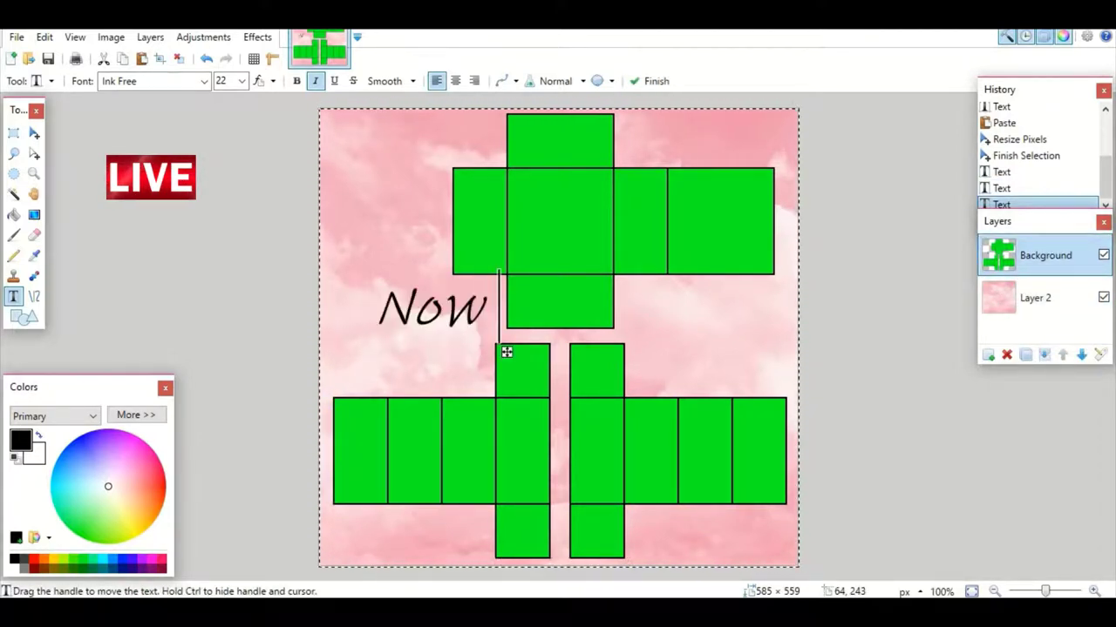
{"action": "type", "text": "add te"}
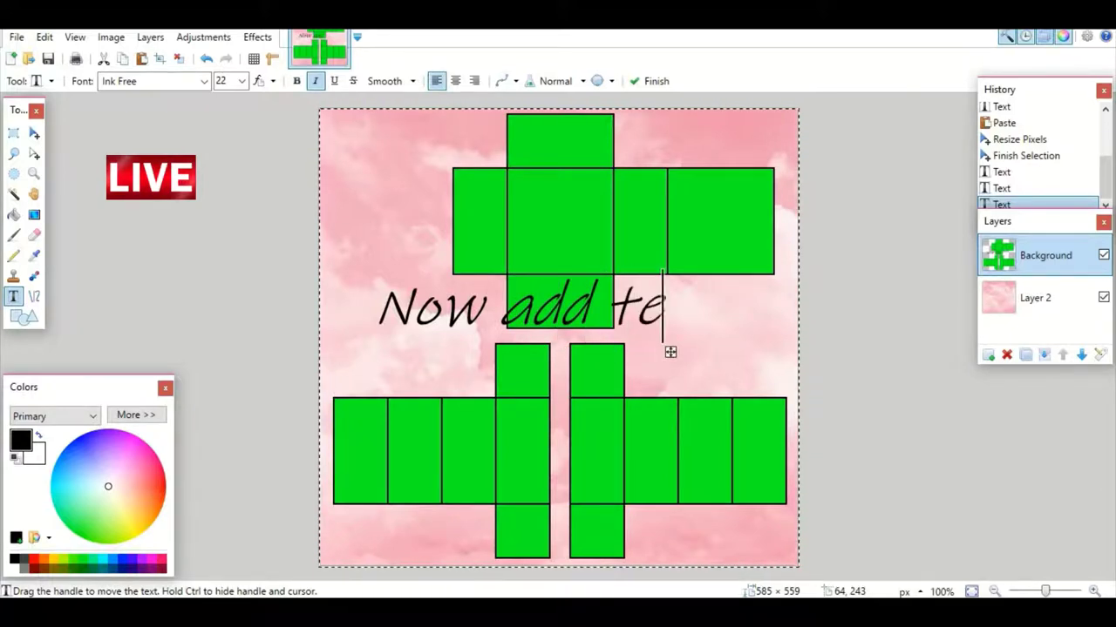
{"action": "type", "text": "xts "}
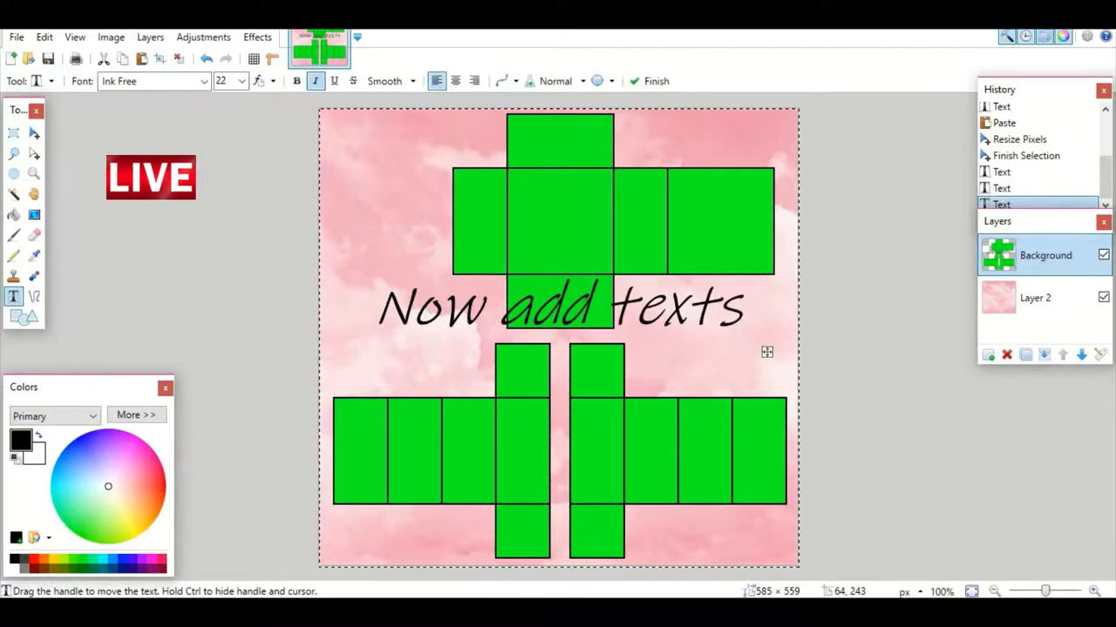
{"action": "type", "text": "If you want"}
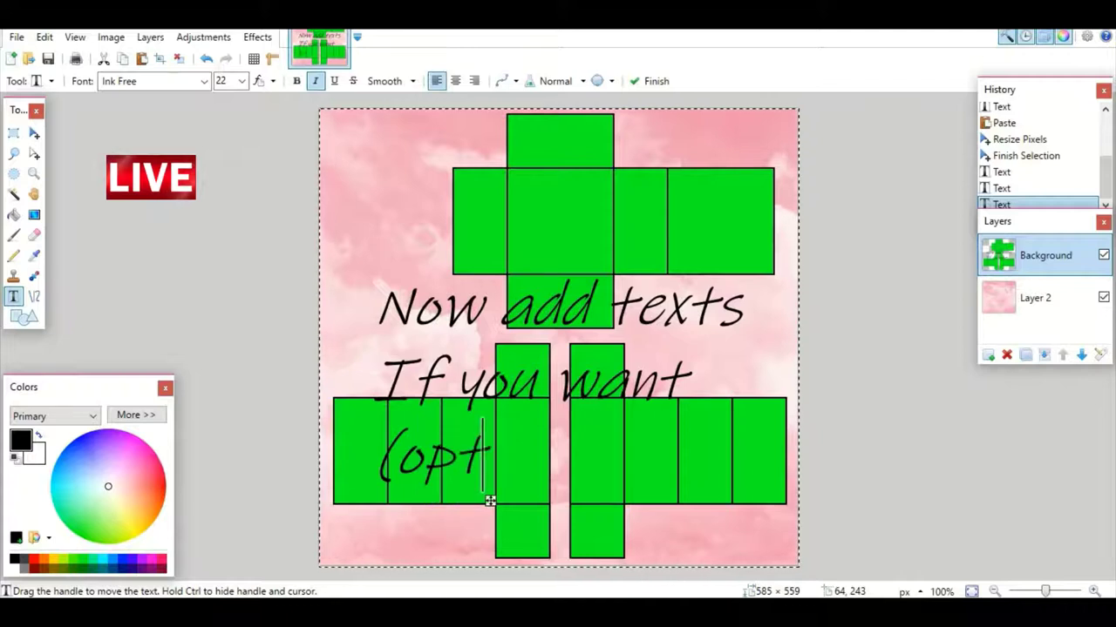
{"action": "type", "text": "(optional"}
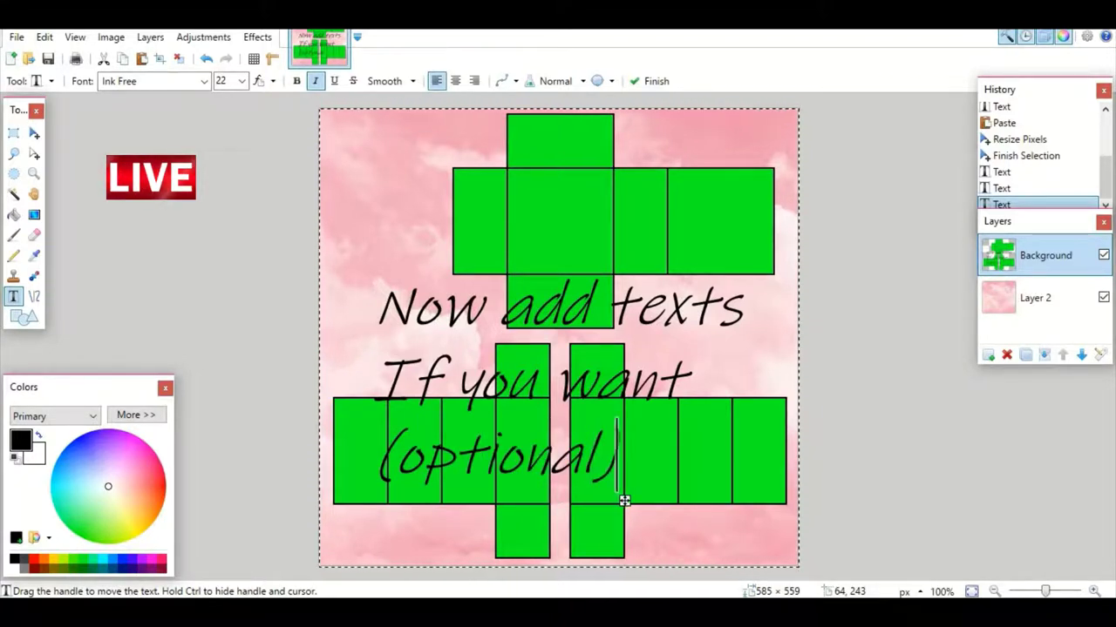
{"action": "key", "text": "BackSpace"}
{"action": "key", "text": "BackSpace"}
{"action": "key", "text": "BackSpace"}
{"action": "key", "text": "BackSpace"}
{"action": "key", "text": "BackSpace"}
{"action": "key", "text": "BackSpace"}
{"action": "key", "text": "BackSpace"}
{"action": "key", "text": "BackSpace"}
{"action": "key", "text": "BackSpace"}
{"action": "key", "text": "BackSpace"}
{"action": "key", "text": "BackSpace"}
{"action": "key", "text": "BackSpace"}
{"action": "key", "text": "BackSpace"}
{"action": "key", "text": "BackSpace"}
{"action": "key", "text": "BackSpace"}
{"action": "key", "text": "BackSpace"}
{"action": "key", "text": "BackSpace"}
{"action": "key", "text": "BackSpace"}
{"action": "key", "text": "BackSpace"}
{"action": "key", "text": "BackSpace"}
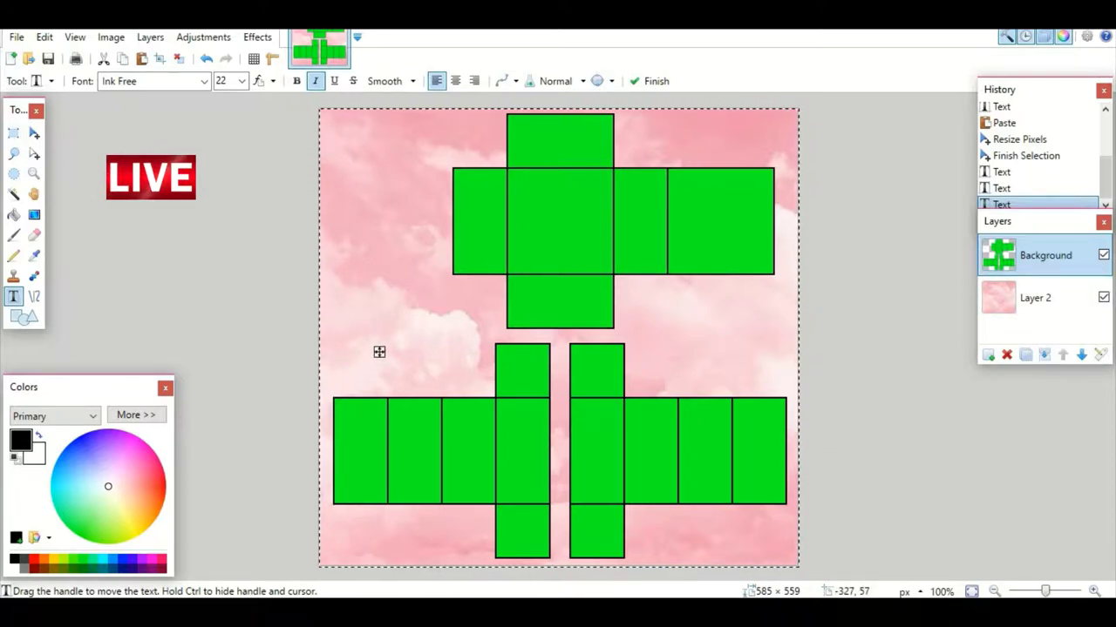
Write "But dont put it / around the boxes / Or you wont see / It" across the template on the Background layer and erase it.
{"action": "type", "text": "t "}
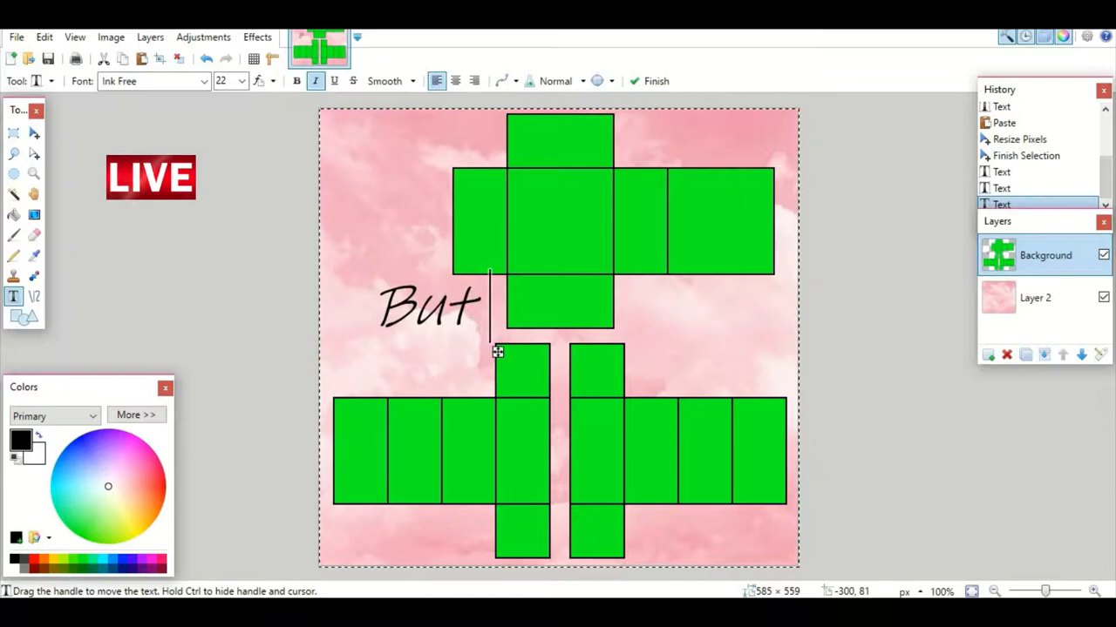
{"action": "type", "text": "dont put"}
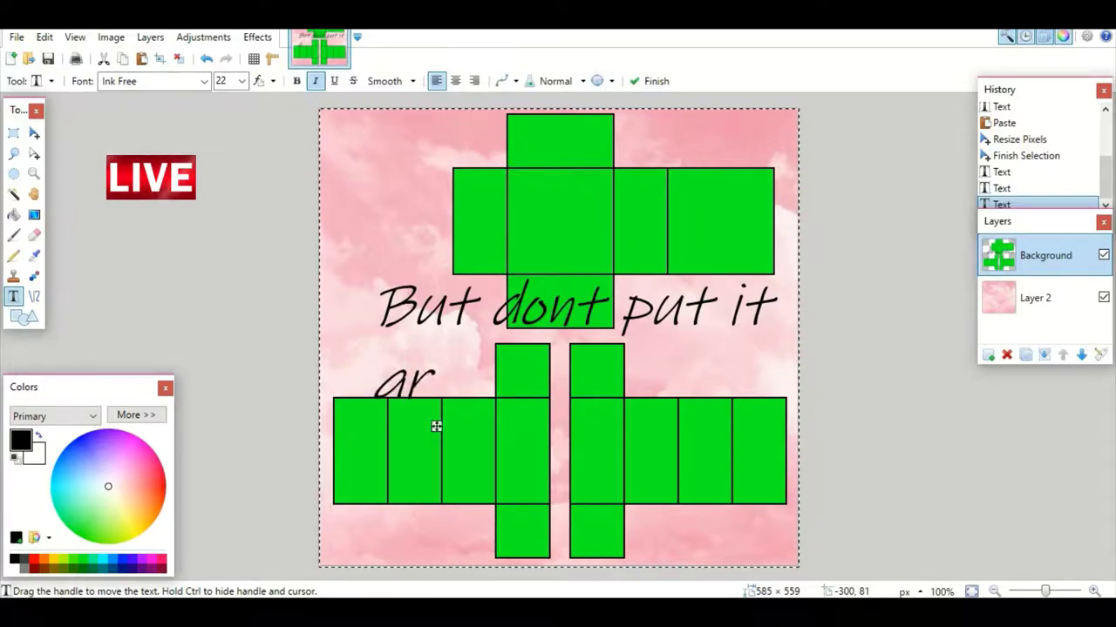
{"action": "type", "text": " it"}
{"action": "key", "text": "Return"}
{"action": "type", "text": "around the boxes"}
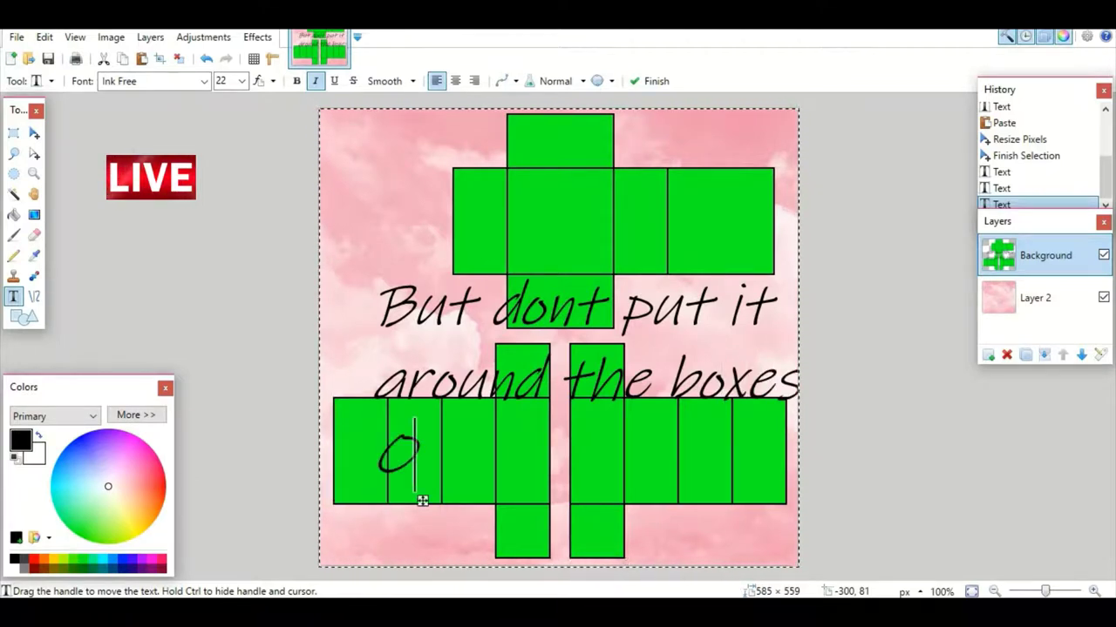
{"action": "key", "text": "BackSpace"}
{"action": "type", "text": "r"}
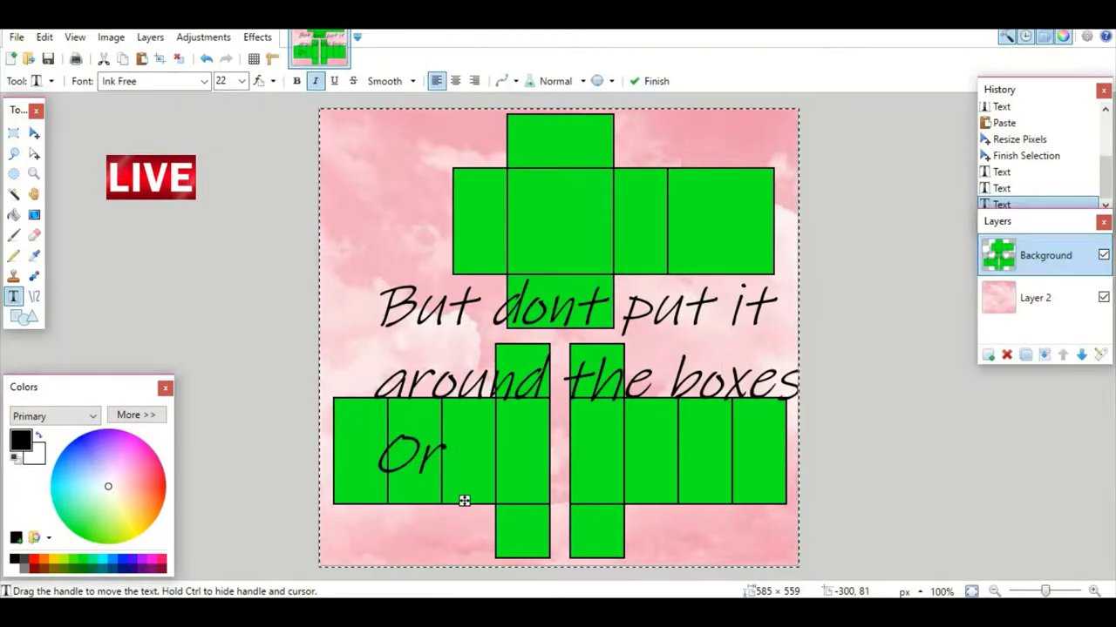
{"action": "type", "text": "wont see"}
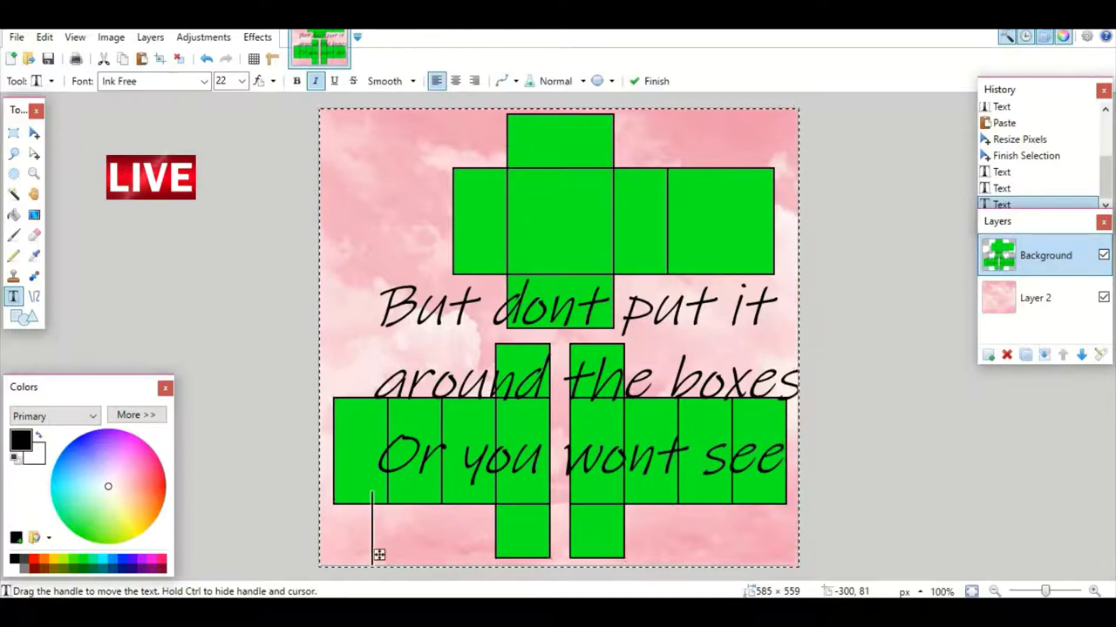
{"action": "type", "text": "It"}
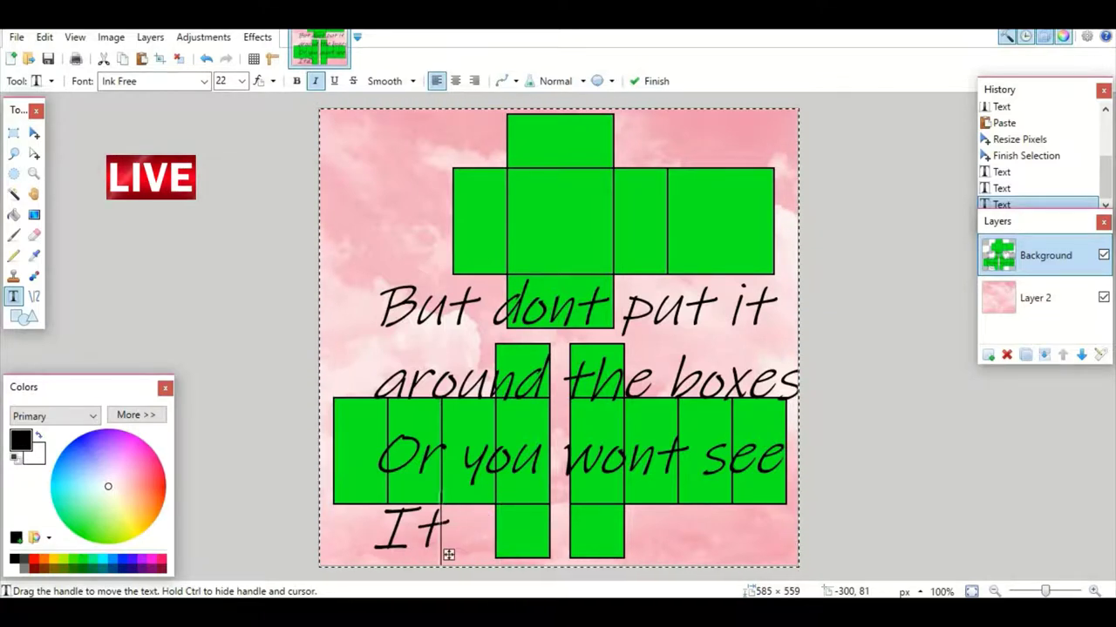
{"action": "key", "text": "BackSpace"}
{"action": "key", "text": "BackSpace"}
{"action": "key", "text": "BackSpace"}
{"action": "key", "text": "BackSpace"}
{"action": "key", "text": "BackSpace"}
{"action": "key", "text": "BackSpace"}
{"action": "key", "text": "BackSpace"}
{"action": "key", "text": "BackSpace"}
{"action": "key", "text": "BackSpace"}
{"action": "key", "text": "BackSpace"}
{"action": "key", "text": "BackSpace"}
{"action": "key", "text": "BackSpace"}
{"action": "key", "text": "BackSpace"}
{"action": "key", "text": "BackSpace"}
{"action": "key", "text": "BackSpace"}
{"action": "key", "text": "BackSpace"}
{"action": "key", "text": "BackSpace"}
{"action": "key", "text": "BackSpace"}
{"action": "key", "text": "BackSpace"}
{"action": "key", "text": "BackSpace"}
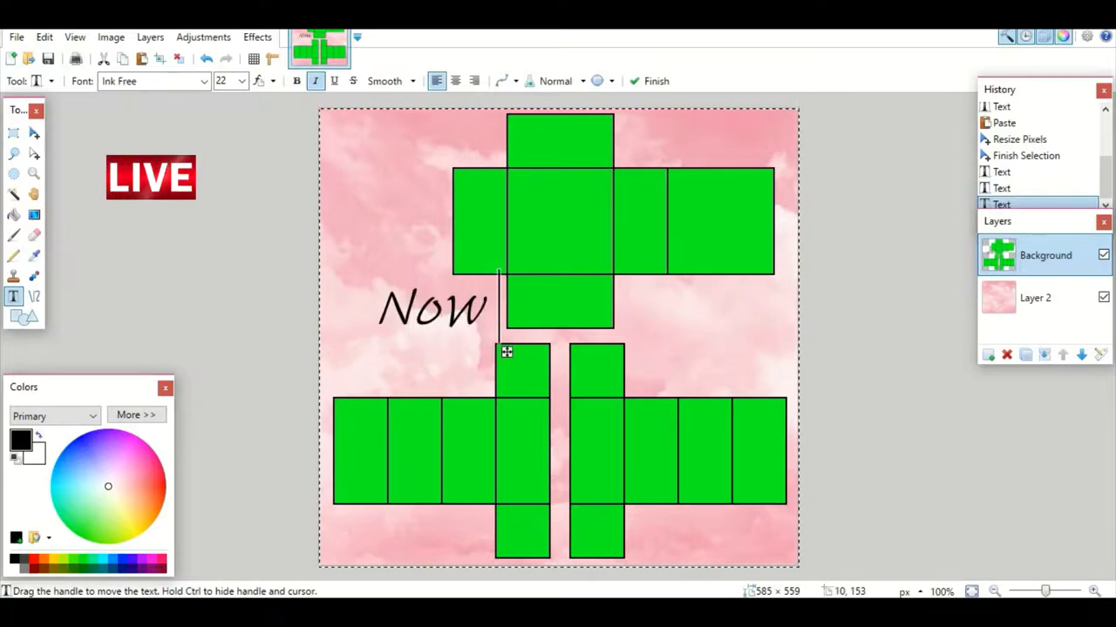
Write "Now do this" below the torso's side panel on the Background layer and erase it.
{"action": "type", "text": "Now do this"}
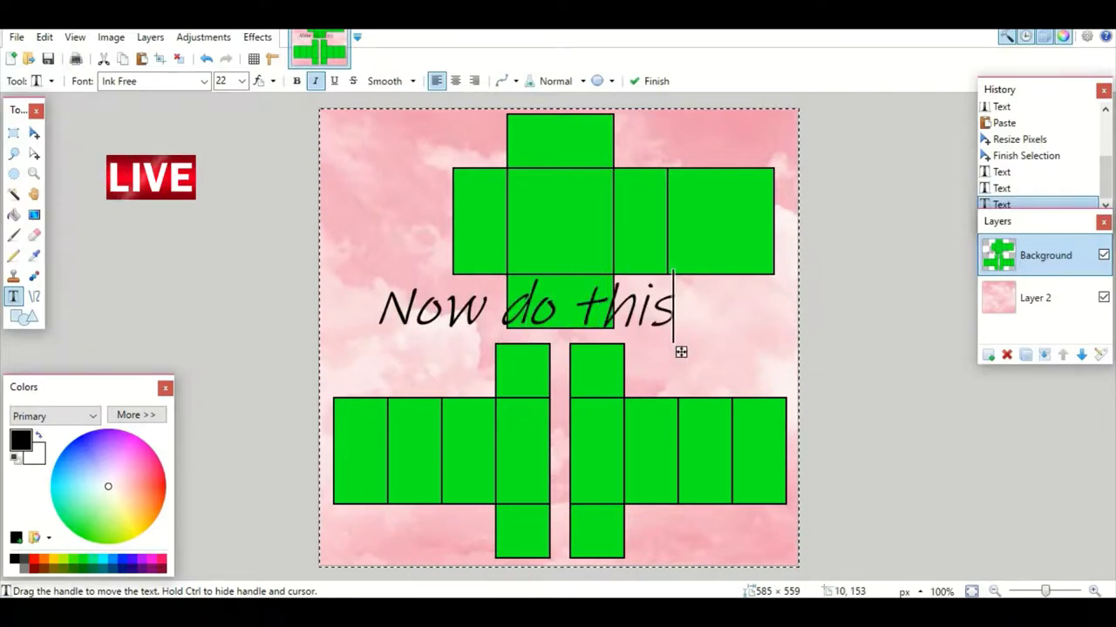
{"action": "key", "text": "BackSpace"}
{"action": "key", "text": "BackSpace"}
{"action": "key", "text": "BackSpace"}
{"action": "key", "text": "BackSpace"}
{"action": "key", "text": "BackSpace"}
{"action": "key", "text": "BackSpace"}
{"action": "key", "text": "BackSpace"}
{"action": "key", "text": "BackSpace"}
{"action": "key", "text": "BackSpace"}
{"action": "key", "text": "BackSpace"}
{"action": "key", "text": "BackSpace"}
{"action": "key", "text": "BackSpace"}
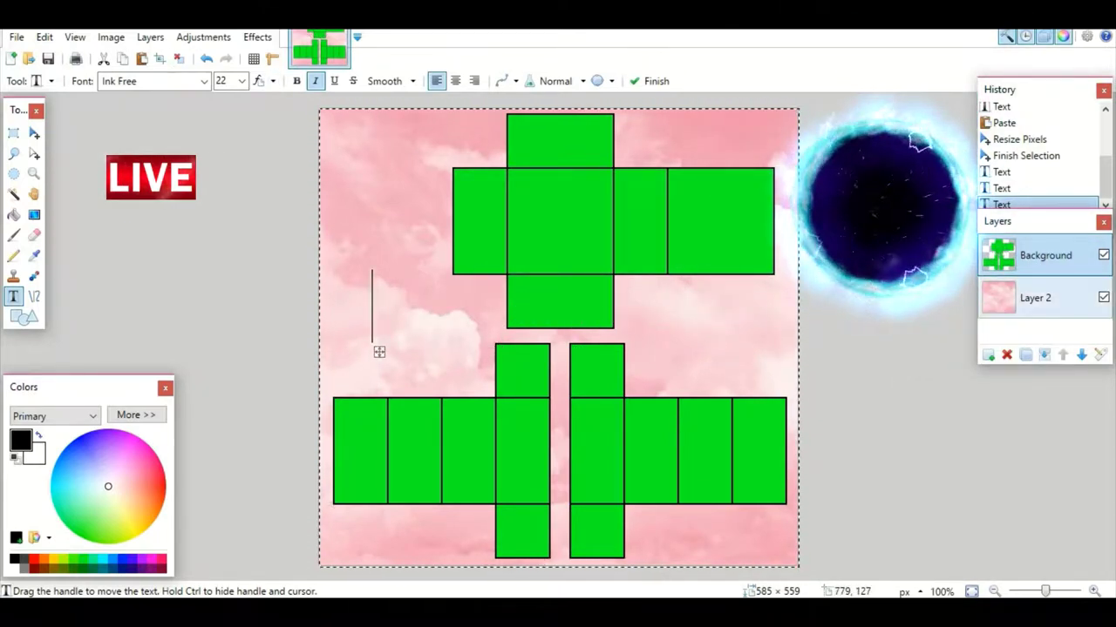
Make the pink cloud layer, Layer 2, active and set the text font to Leelawadee UI at size 10.
{"action": "left_click", "coordinate": [1034, 298]}
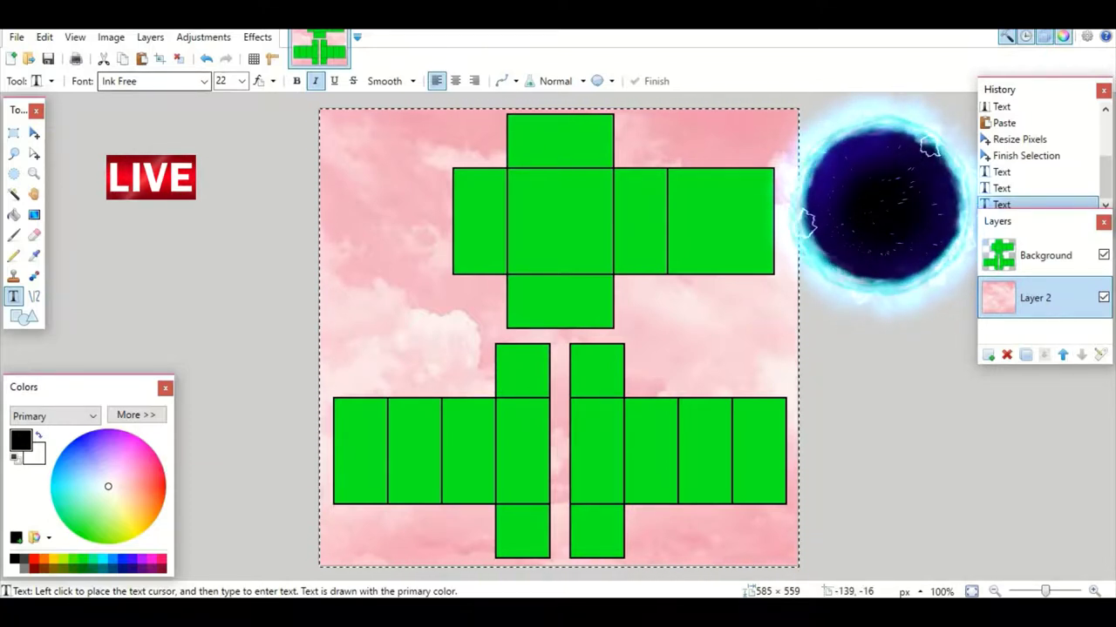
{"action": "left_click", "coordinate": [203, 81]}
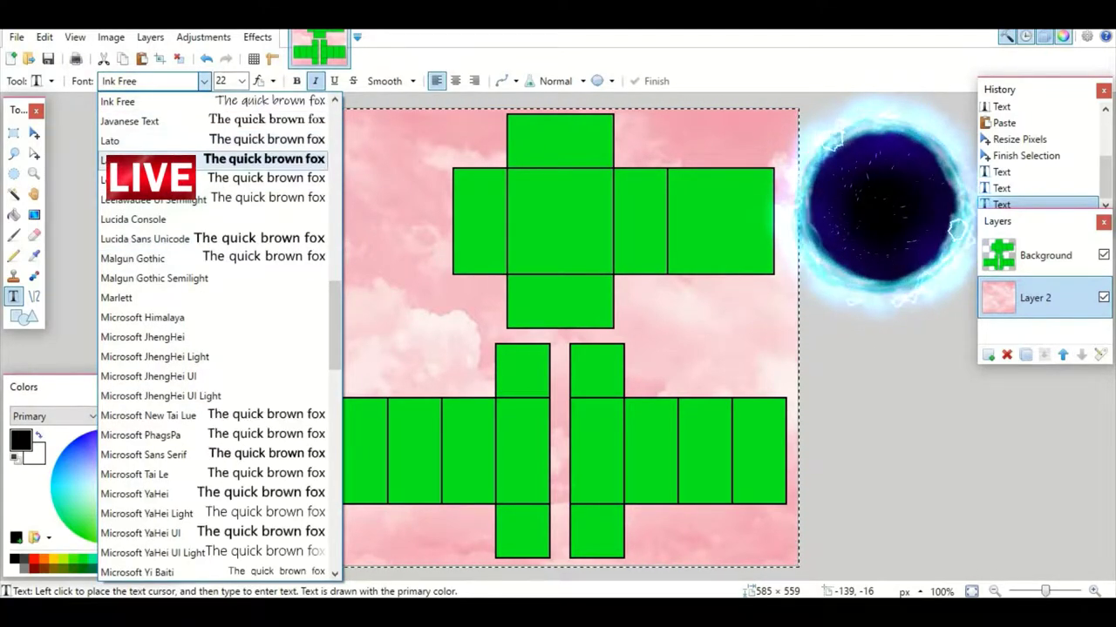
{"action": "left_click", "coordinate": [149, 178]}
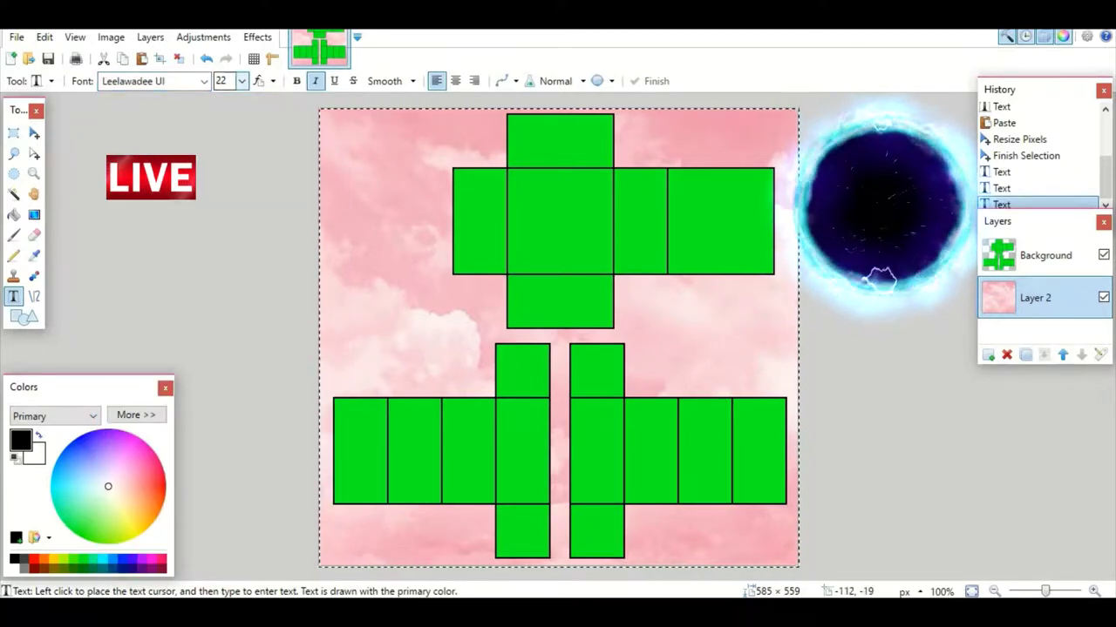
{"action": "left_click", "coordinate": [241, 81]}
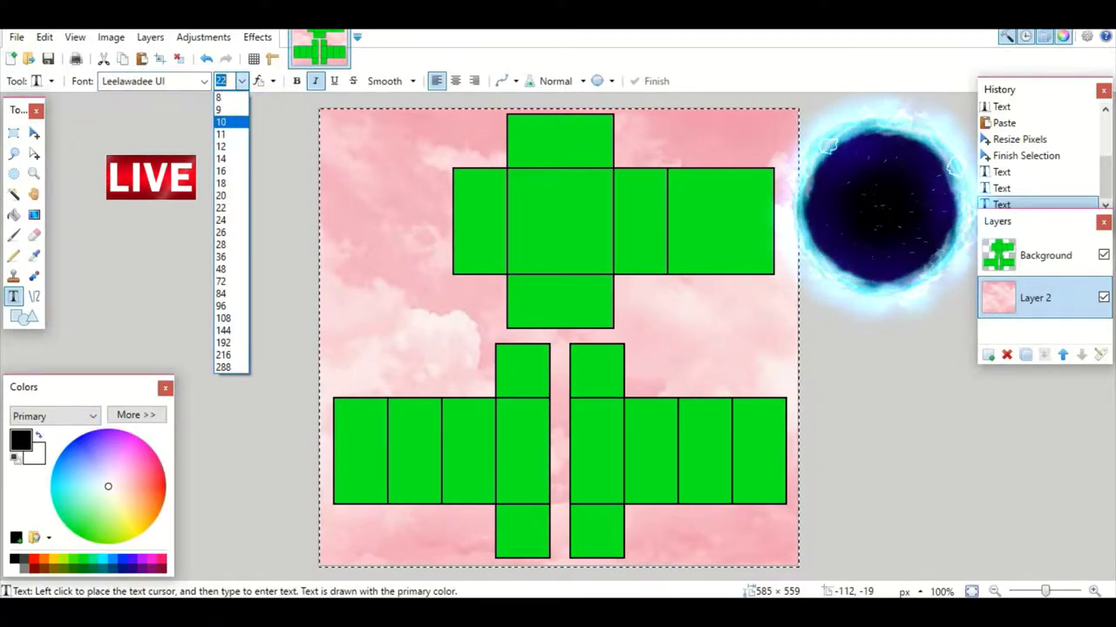
{"action": "left_click", "coordinate": [222, 122]}
Write the creator's username beside the torso's upper flap and "Do not copy" beside its lower flap, moving both clear of the green boxes.
{"action": "left_click", "coordinate": [355, 145]}
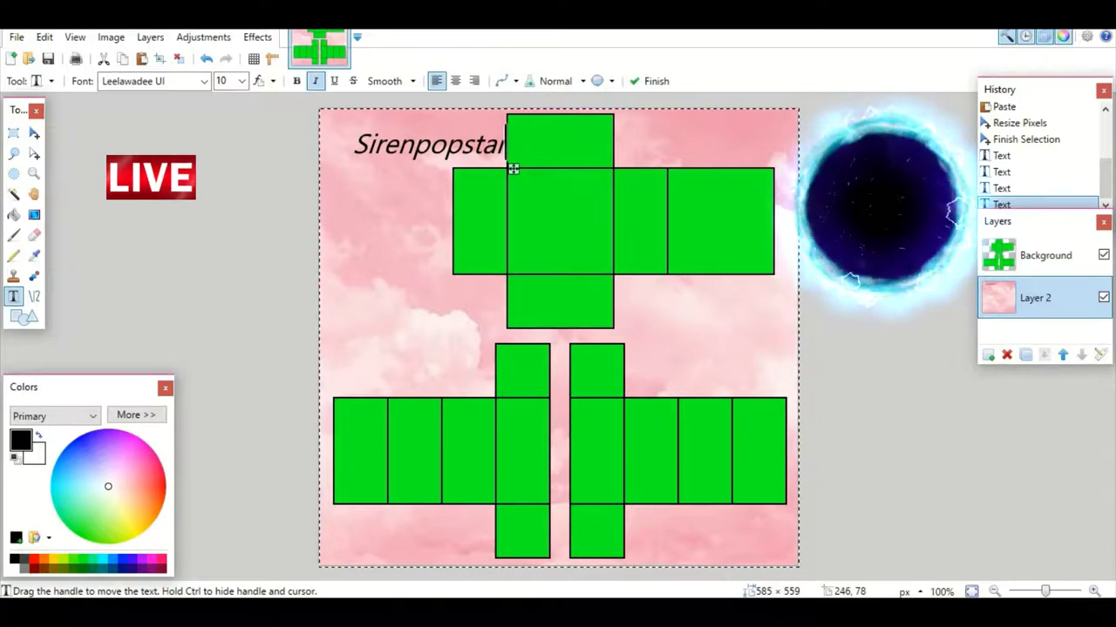
{"action": "left_click_drag", "start_coordinate": [514, 169], "coordinate": [491, 166]}
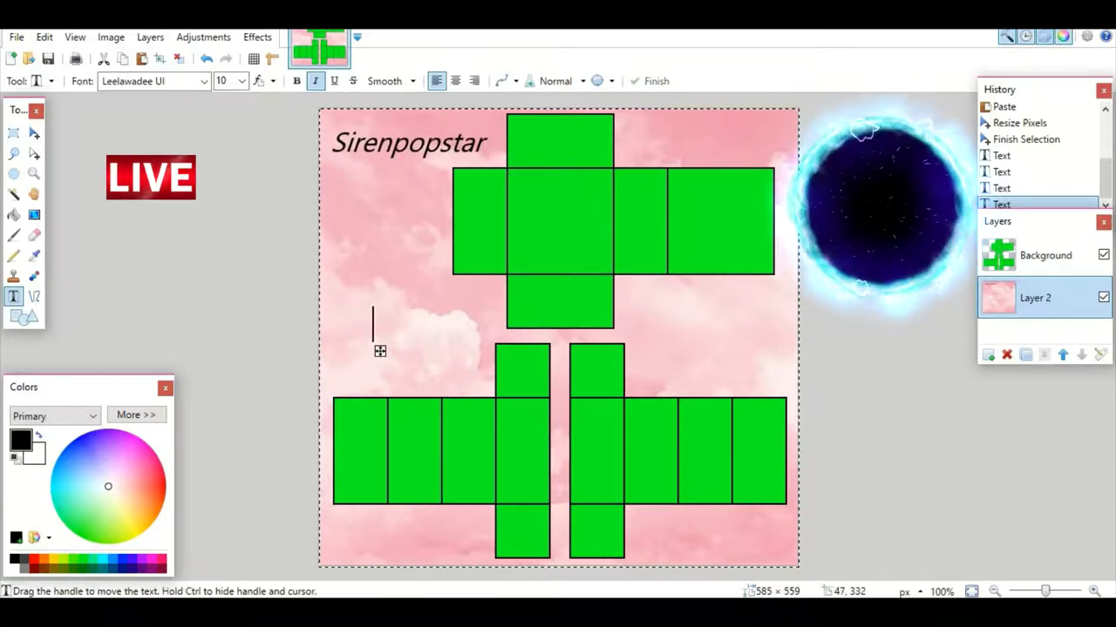
{"action": "type", "text": "Dc"}
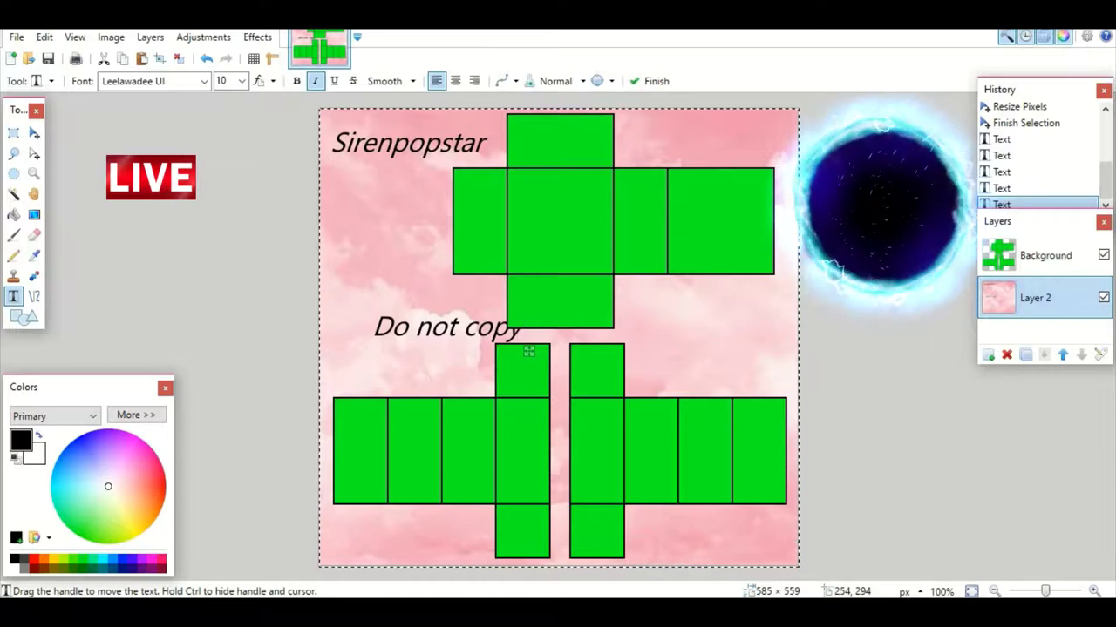
{"action": "left_click_drag", "start_coordinate": [528, 350], "coordinate": [481, 342]}
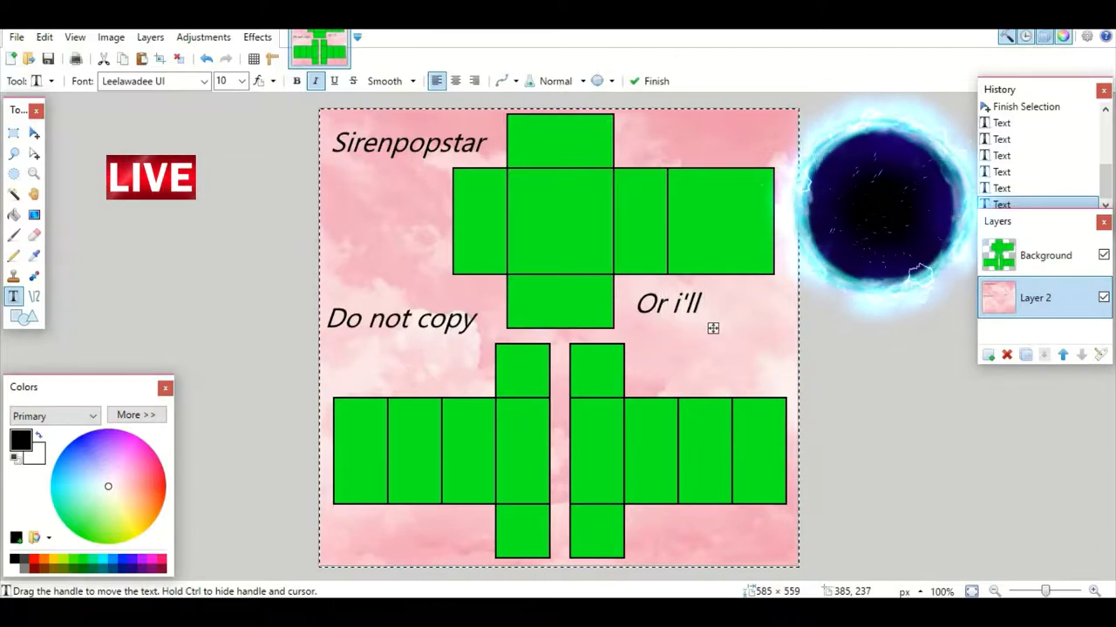
Write "Or i'll hunt / You down / Lol! :D" on Layer 2, in the pink area opposite "Do not copy".
{"action": "type", "text": "hunt"}
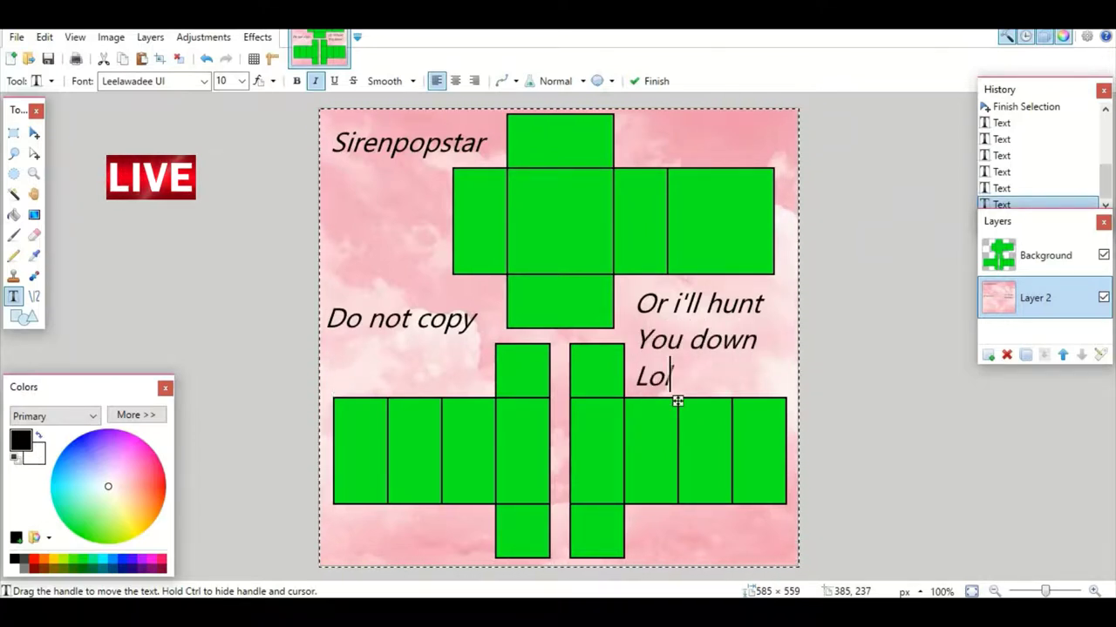
{"action": "type", "text": "l! ."}
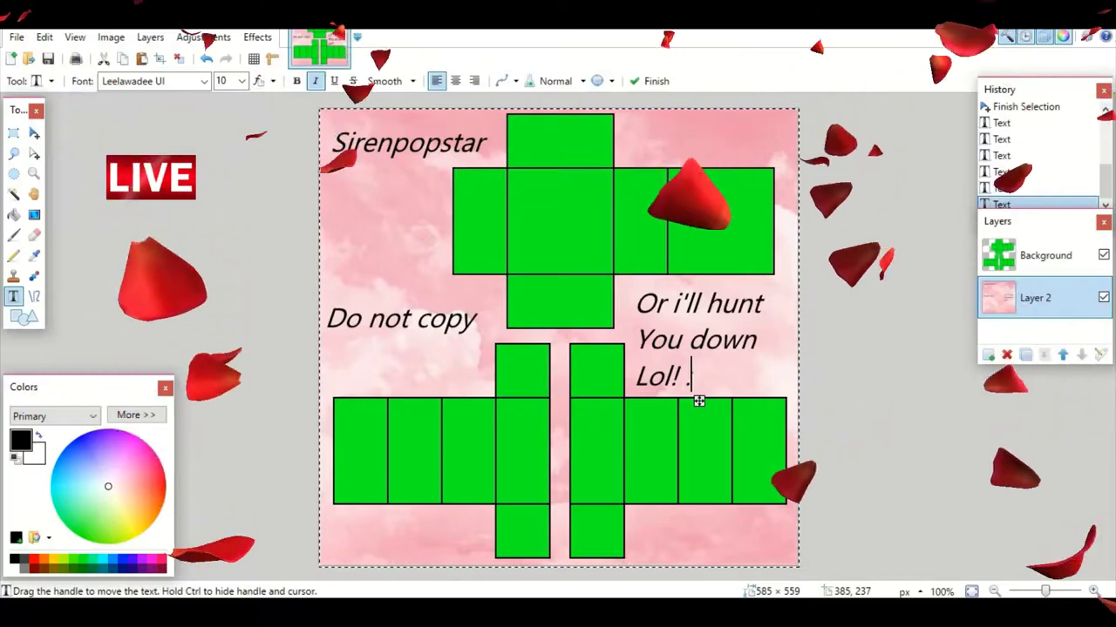
{"action": "key", "text": "BackSpace"}
{"action": "type", "text": ":D"}
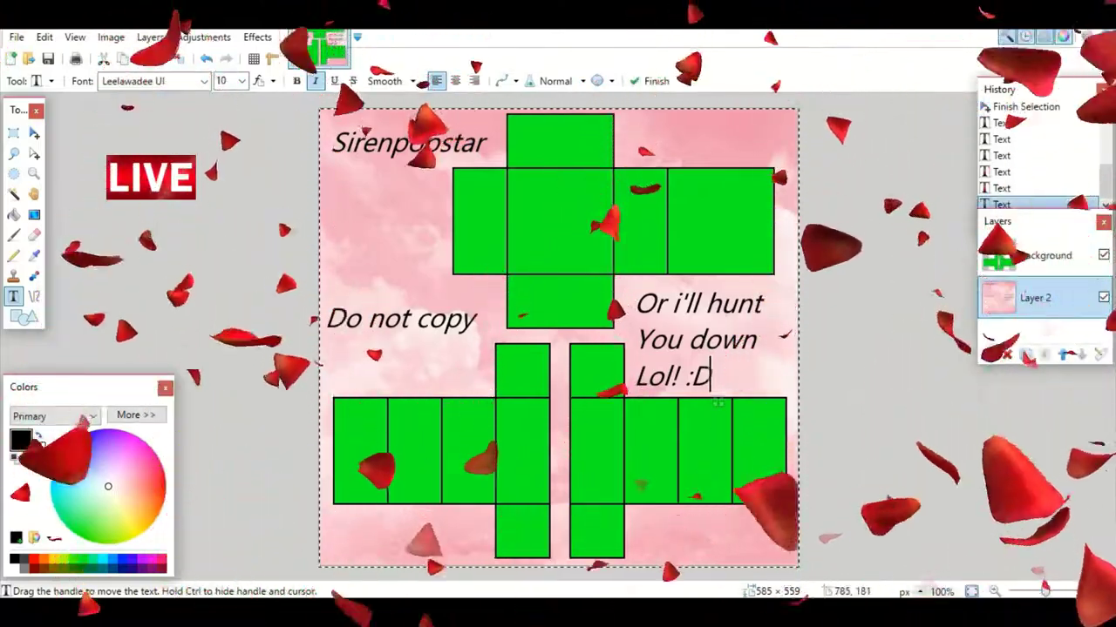
Make the Background layer active, start a text below the username beside the torso, and set the text size to 26.
{"action": "left_click", "coordinate": [1037, 255]}
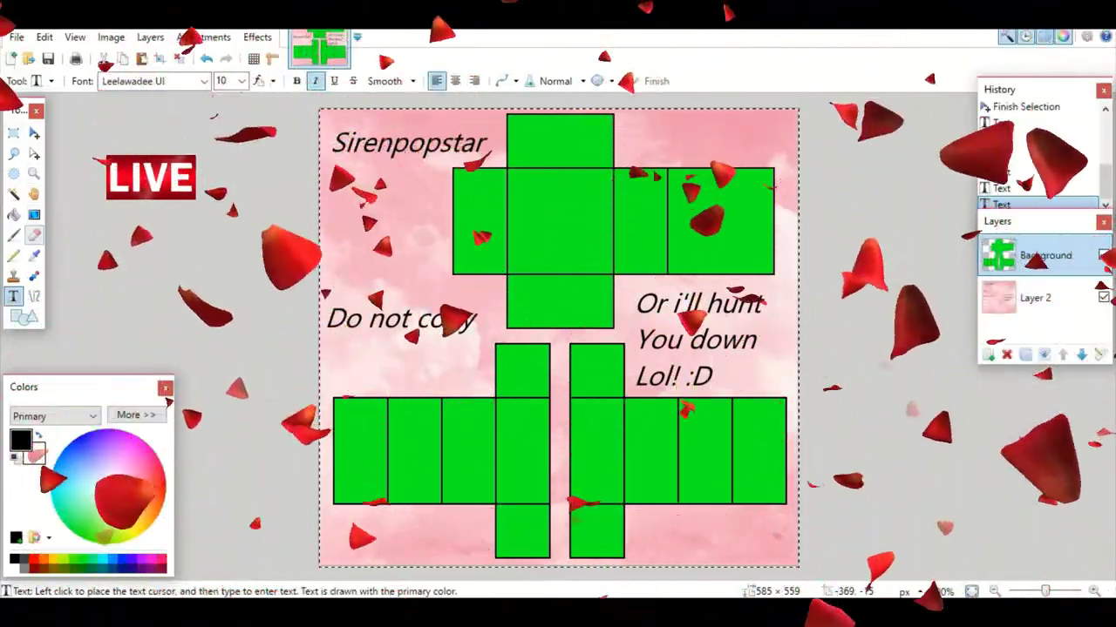
{"action": "left_click", "coordinate": [382, 204]}
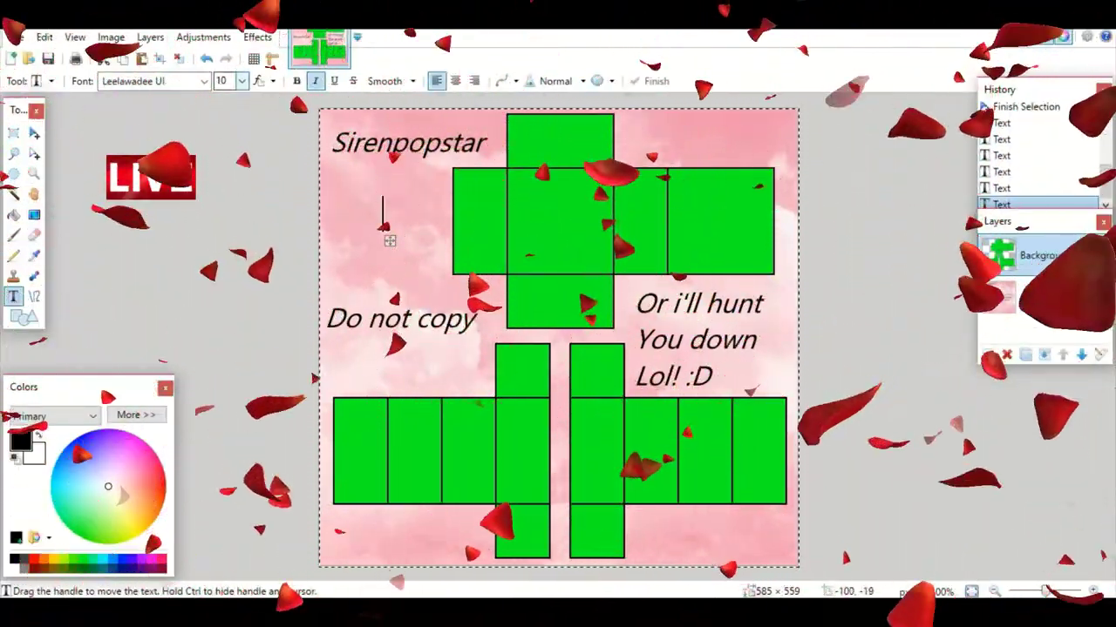
{"action": "left_click", "coordinate": [242, 81]}
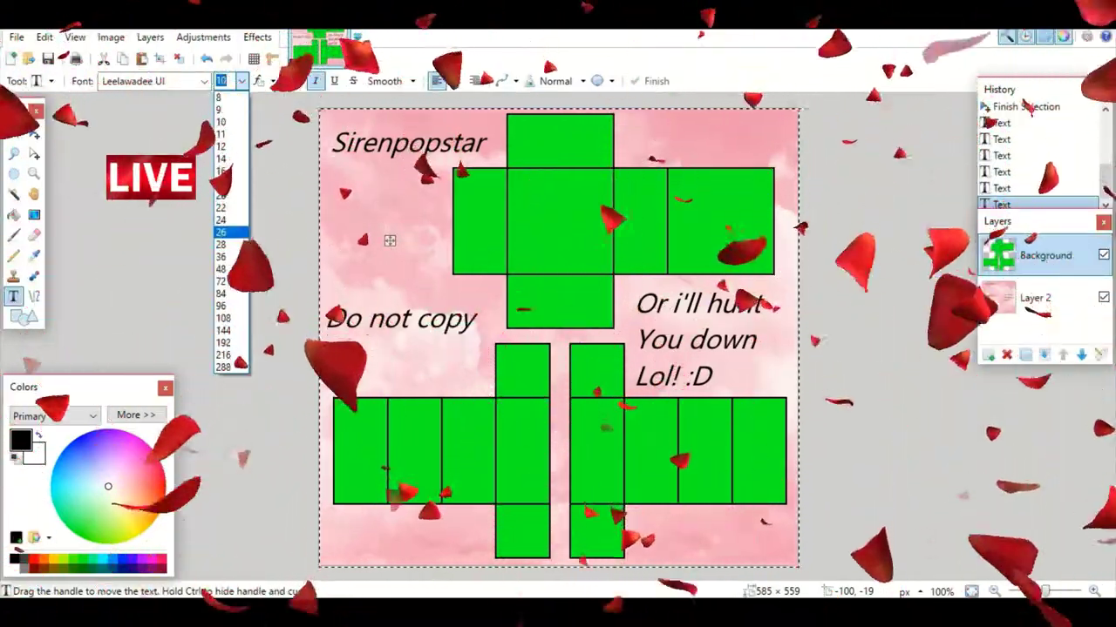
{"action": "left_click", "coordinate": [225, 232]}
Write "Now your / Done" across the torso on the Background layer and erase it.
{"action": "type", "text": "Nw"}
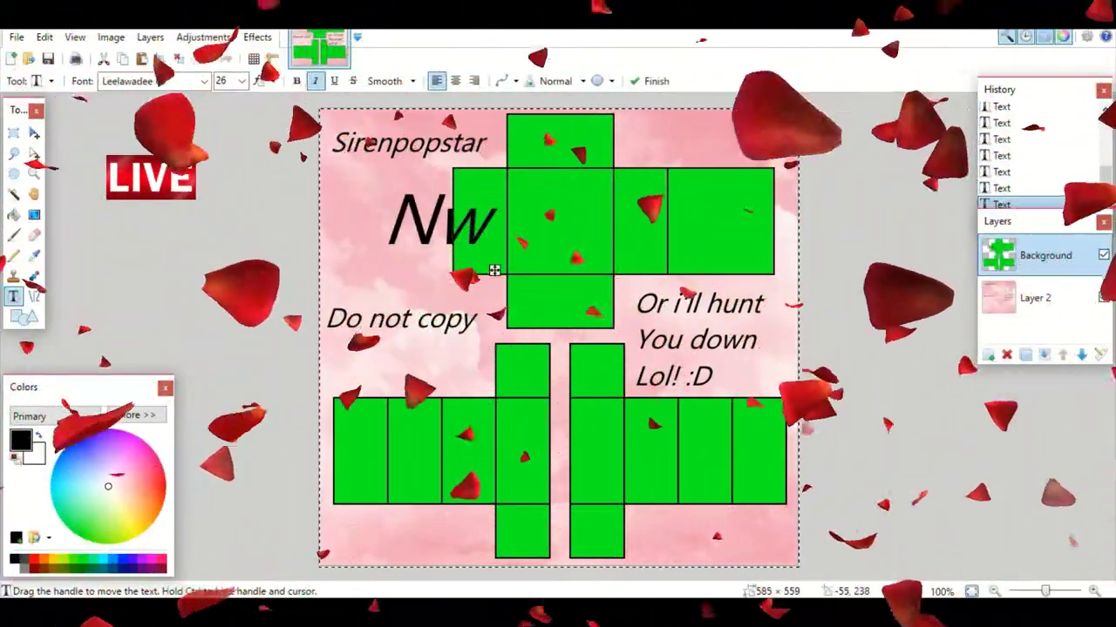
{"action": "key", "text": "BackSpace"}
{"action": "type", "text": "ow yp"}
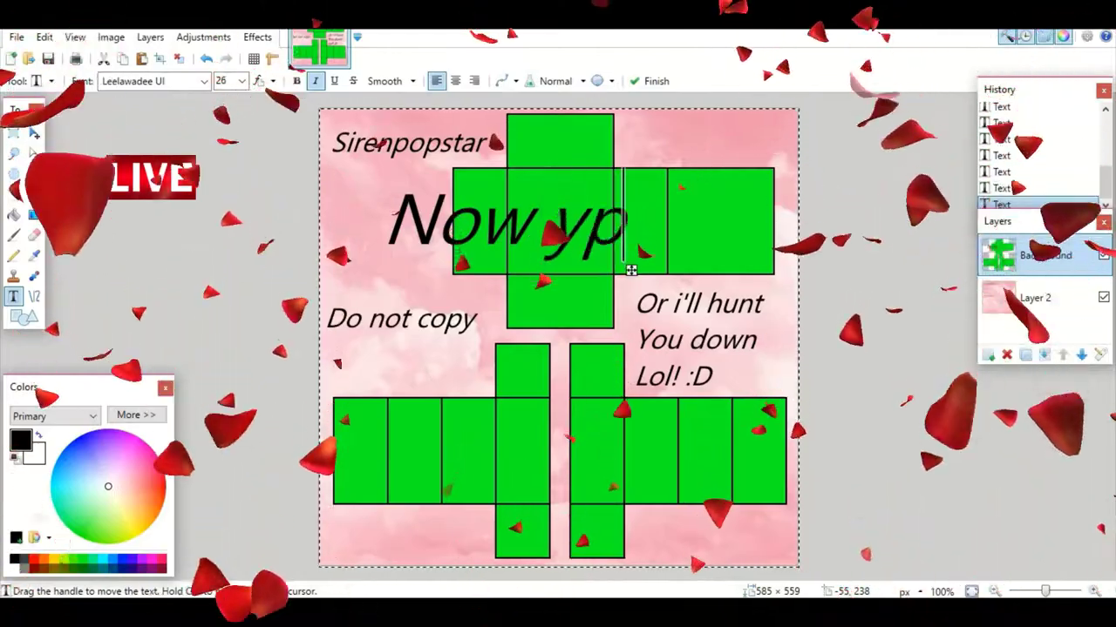
{"action": "type", "text": "ur"}
{"action": "key", "text": "BackSpace"}
{"action": "key", "text": "BackSpace"}
{"action": "key", "text": "BackSpace"}
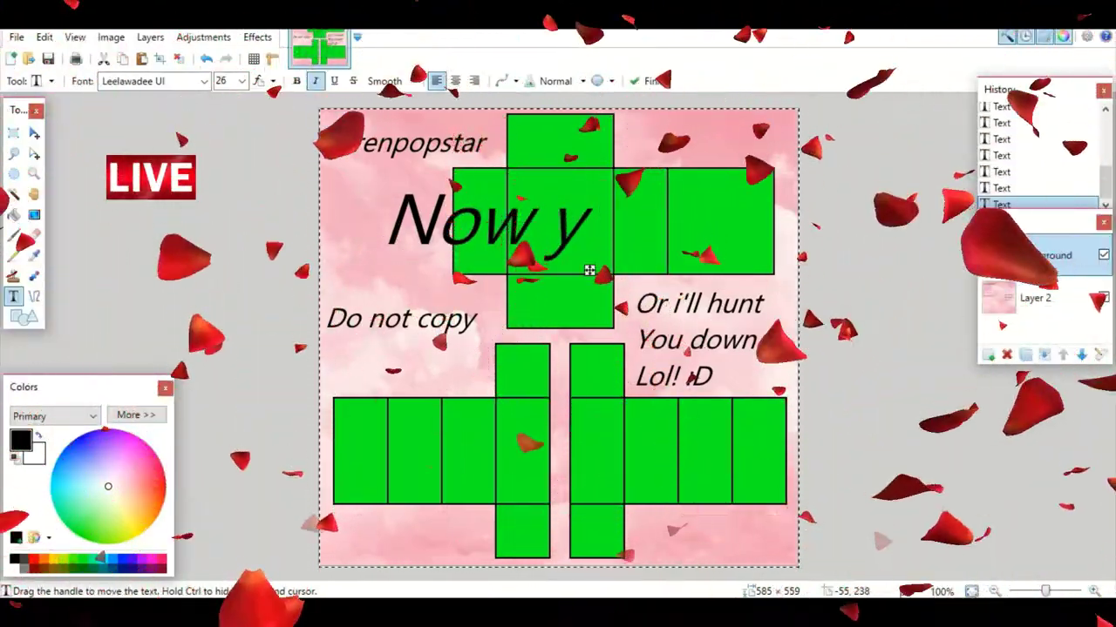
{"action": "type", "text": "our do"}
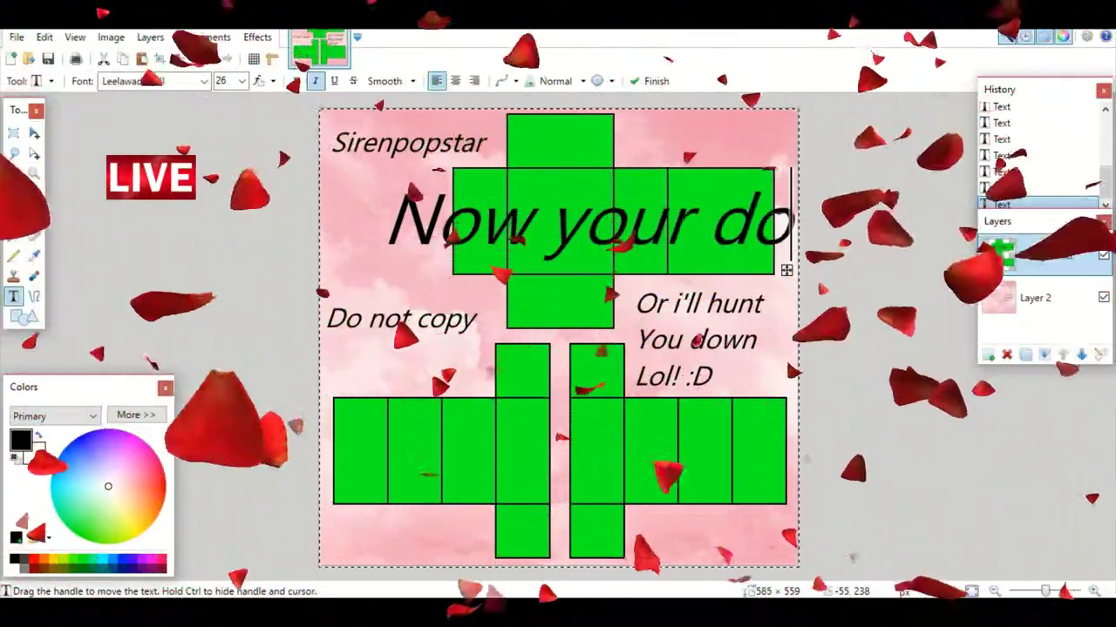
{"action": "key", "text": "BackSpace"}
{"action": "key", "text": "BackSpace"}
{"action": "left_click", "coordinate": [383, 266]}
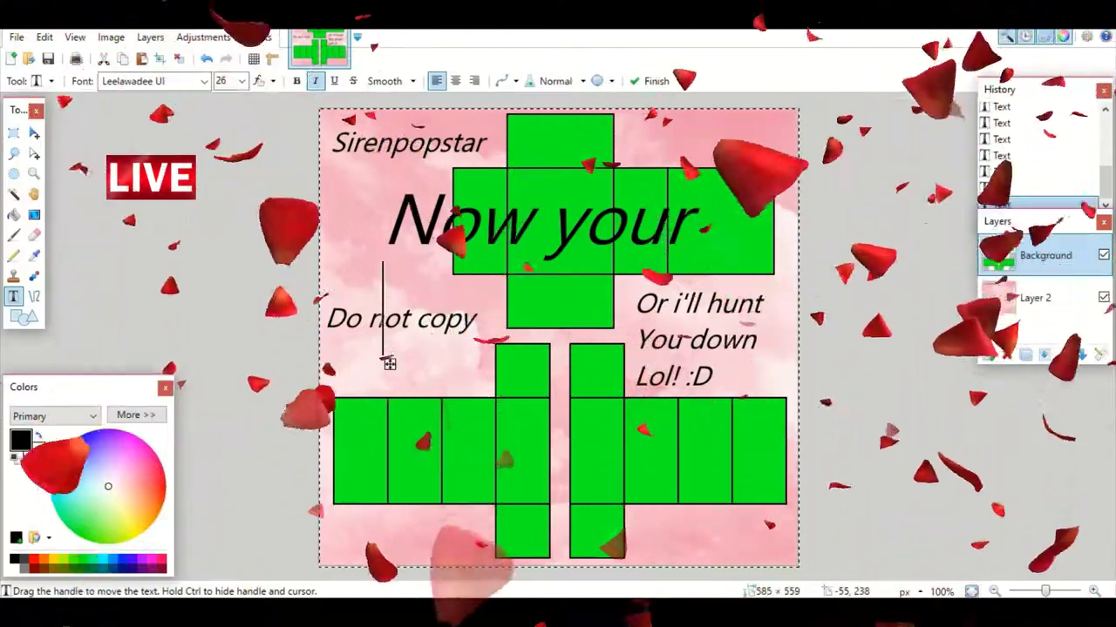
{"action": "type", "text": "Done"}
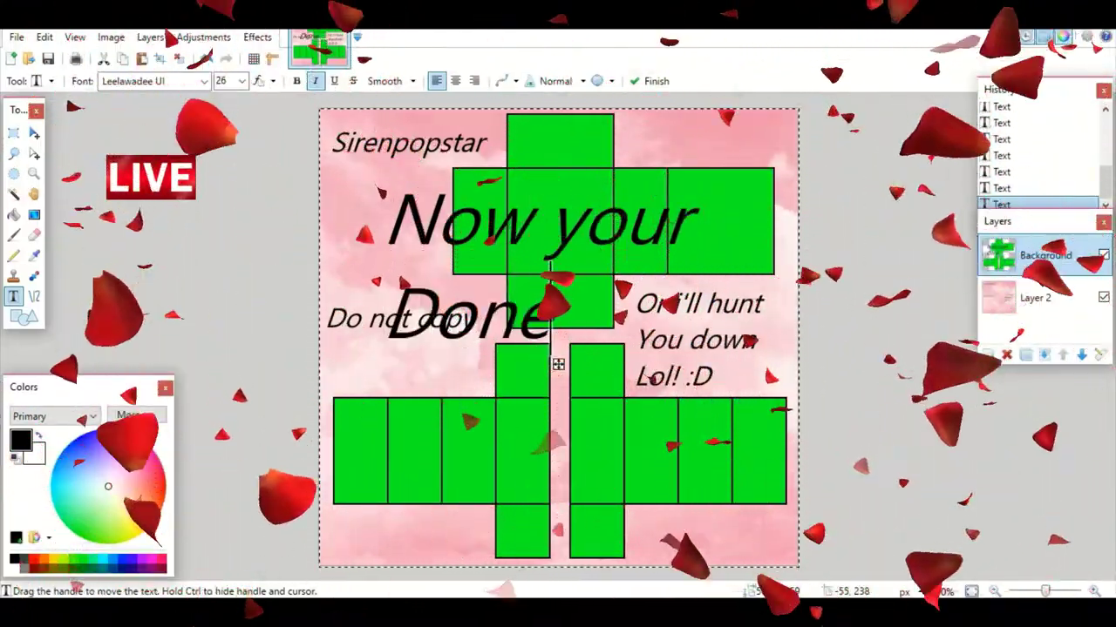
{"action": "key", "text": "BackSpace"}
{"action": "key", "text": "BackSpace"}
{"action": "key", "text": "BackSpace"}
{"action": "key", "text": "BackSpace"}
{"action": "key", "text": "BackSpace"}
{"action": "key", "text": "BackSpace"}
{"action": "key", "text": "BackSpace"}
{"action": "key", "text": "BackSpace"}
{"action": "key", "text": "BackSpace"}
{"action": "key", "text": "BackSpace"}
{"action": "key", "text": "BackSpace"}
{"action": "key", "text": "BackSpace"}
{"action": "key", "text": "BackSpace"}
Write "Follow my / Steps agai" across the torso on the Background layer and erase it.
{"action": "type", "text": "F"}
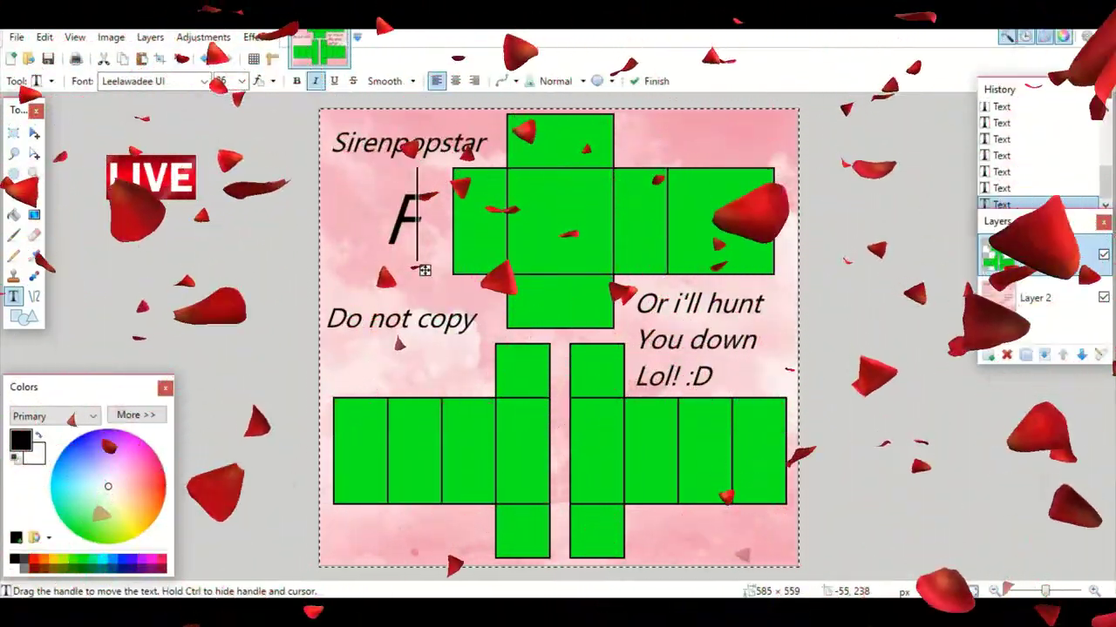
{"action": "type", "text": "ollow"}
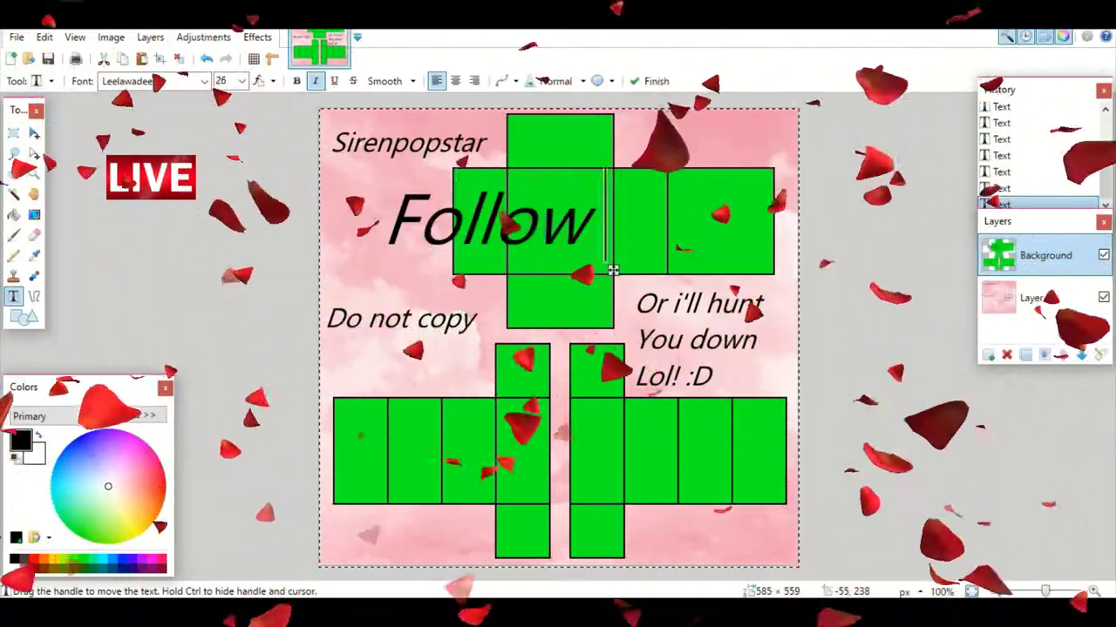
{"action": "type", "text": " my st"}
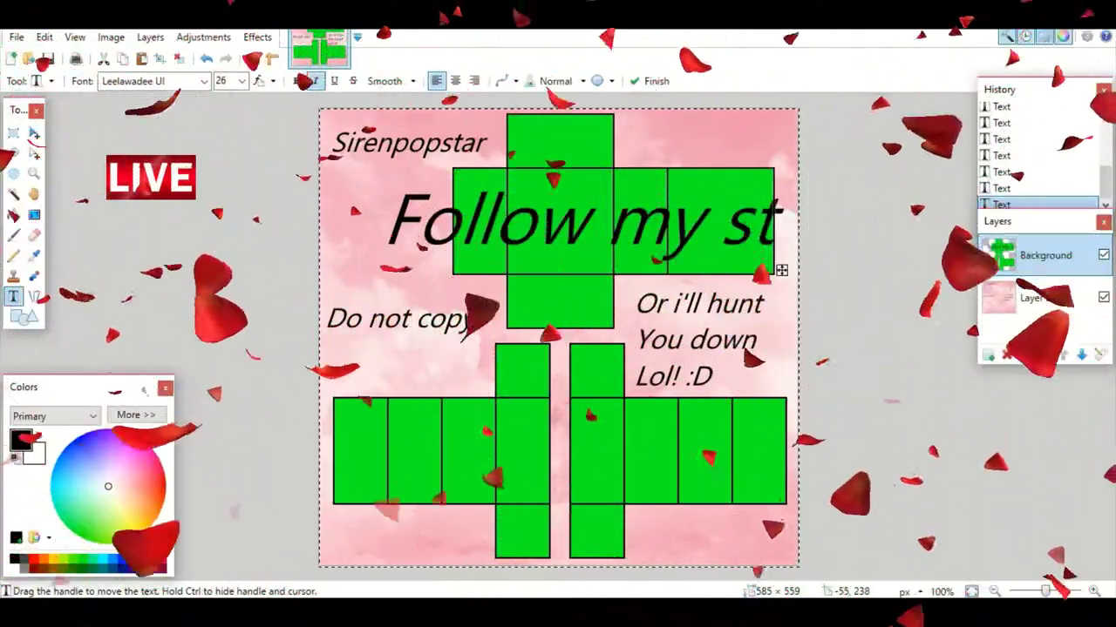
{"action": "key", "text": "BackSpace"}
{"action": "key", "text": "BackSpace"}
{"action": "key", "text": "BackSpace"}
{"action": "left_click", "coordinate": [382, 263]}
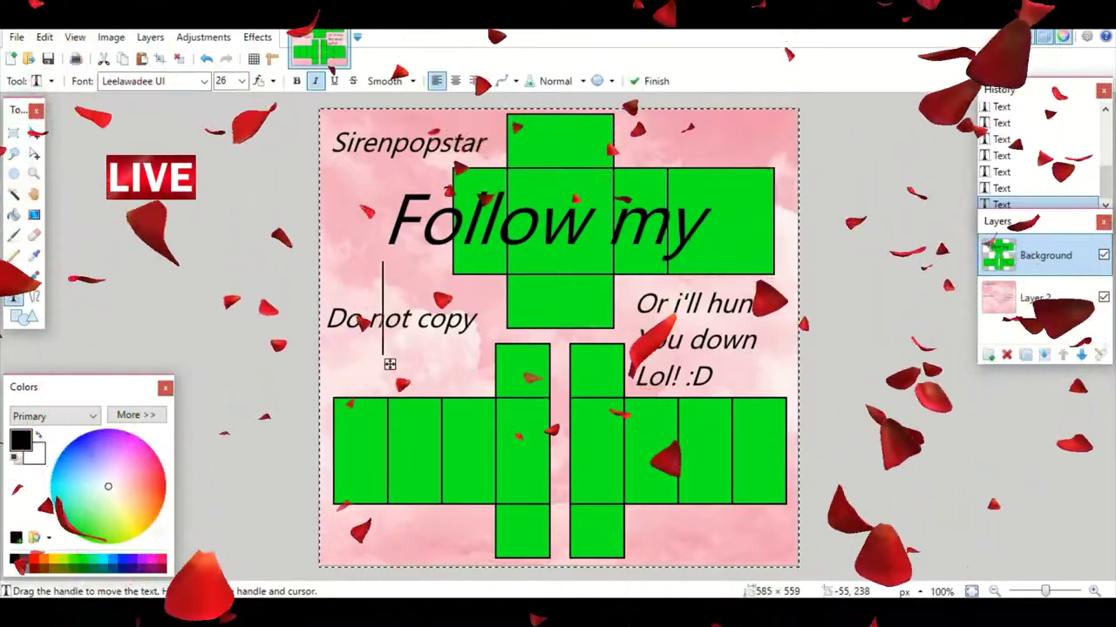
{"action": "type", "text": "Steps ag"}
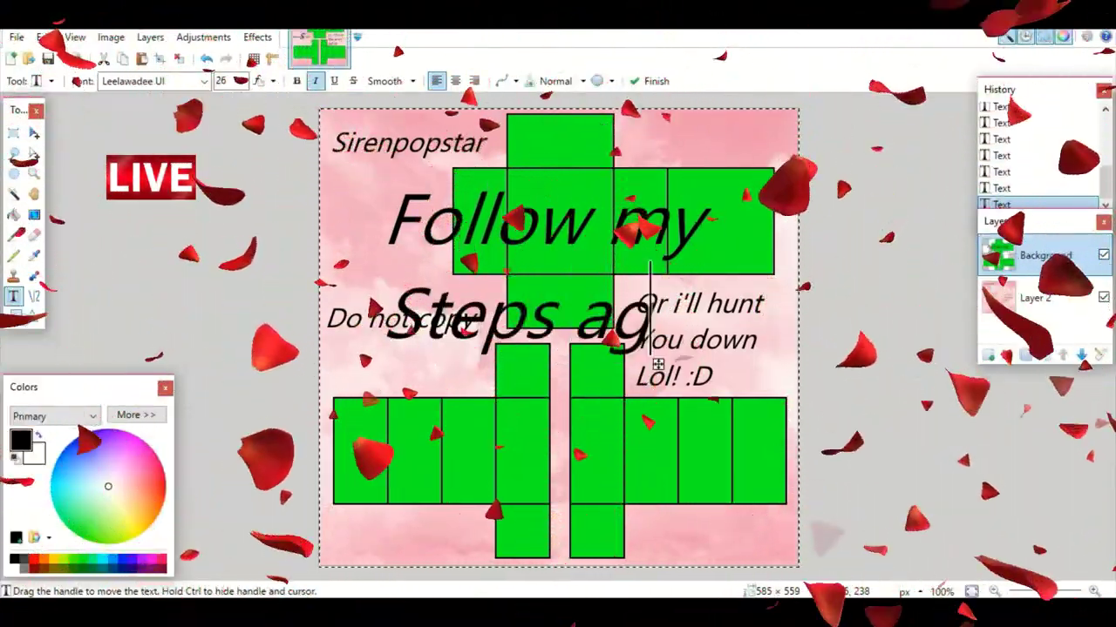
{"action": "type", "text": "ai"}
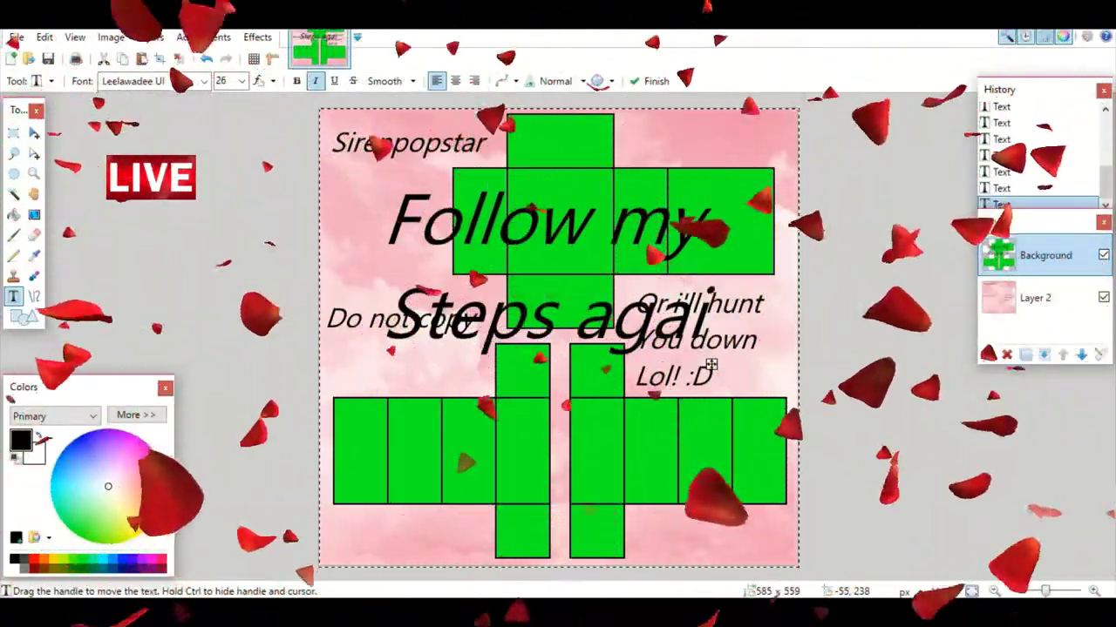
{"action": "key", "text": "BackSpace"}
{"action": "key", "text": "BackSpace"}
{"action": "key", "text": "BackSpace"}
{"action": "key", "text": "BackSpace"}
{"action": "key", "text": "BackSpace"}
{"action": "key", "text": "BackSpace"}
{"action": "key", "text": "BackSpace"}
{"action": "key", "text": "BackSpace"}
{"action": "key", "text": "BackSpace"}
{"action": "key", "text": "BackSpace"}
{"action": "key", "text": "BackSpace"}
{"action": "key", "text": "BackSpace"}
{"action": "key", "text": "BackSpace"}
{"action": "key", "text": "BackSpace"}
{"action": "key", "text": "BackSpace"}
{"action": "key", "text": "BackSpace"}
{"action": "key", "text": "BackSpace"}
{"action": "key", "text": "BackSpace"}
{"action": "key", "text": "BackSpace"}
{"action": "key", "text": "BackSpace"}
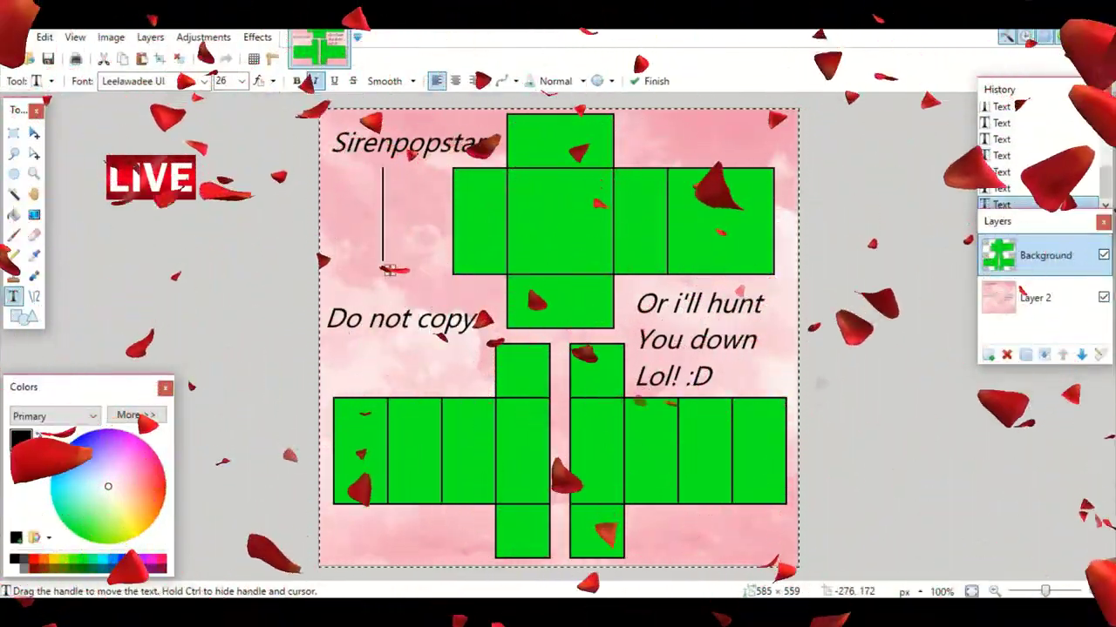
Select all the green boxes on the Background layer with the Magic Wand.
{"action": "left_click", "coordinate": [34, 132]}
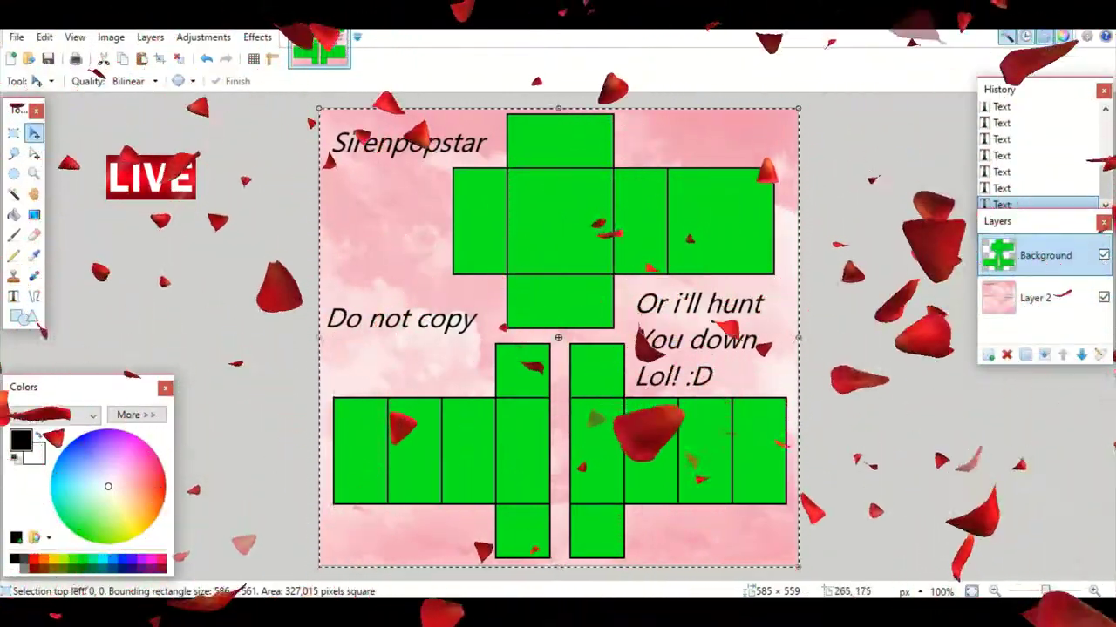
{"action": "left_click", "coordinate": [550, 263]}
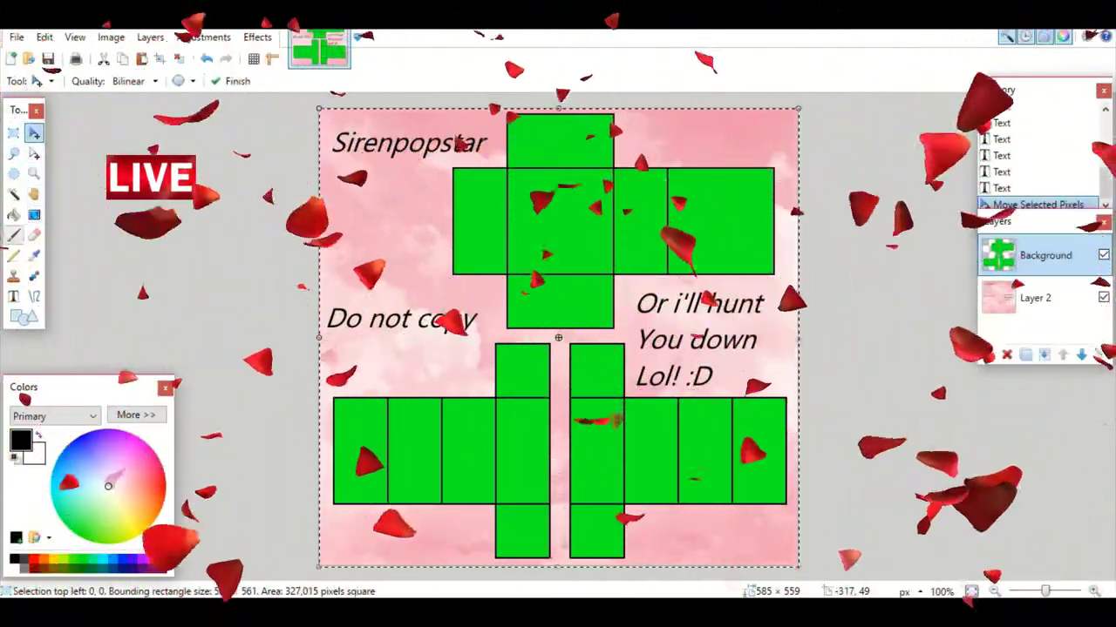
{"action": "left_click", "coordinate": [13, 193]}
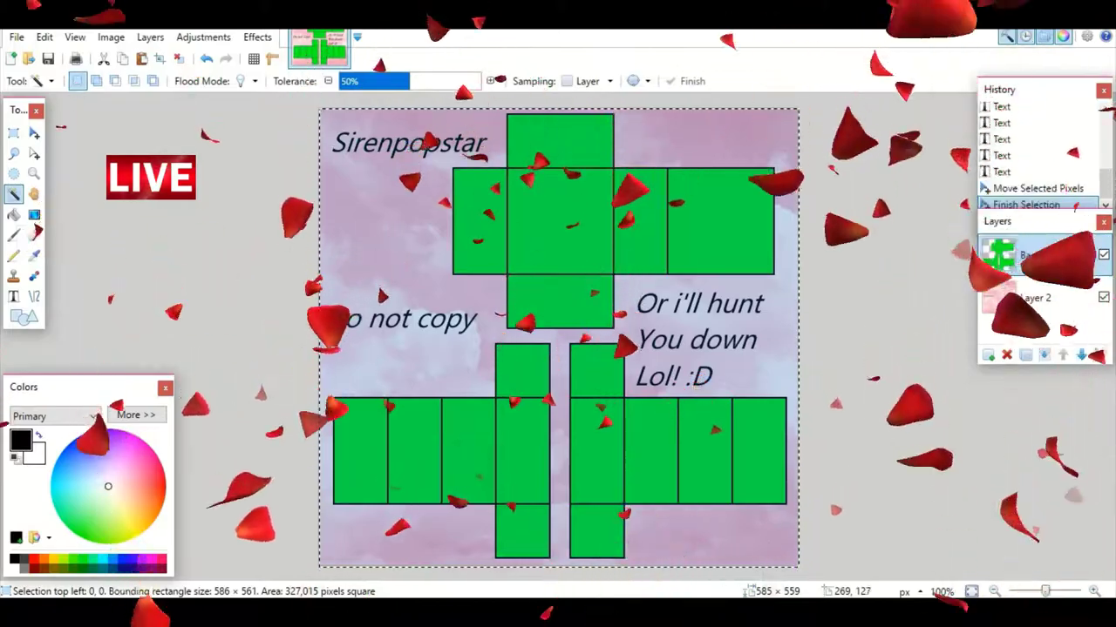
{"action": "left_click", "coordinate": [553, 232]}
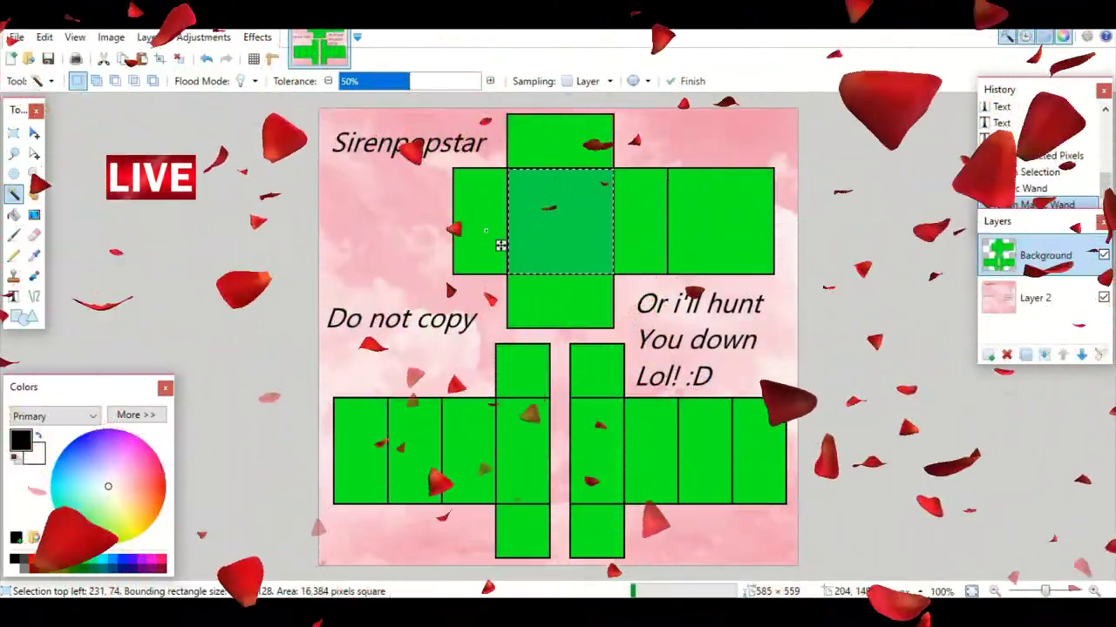
{"action": "left_click", "coordinate": [500, 245], "text": "shift"}
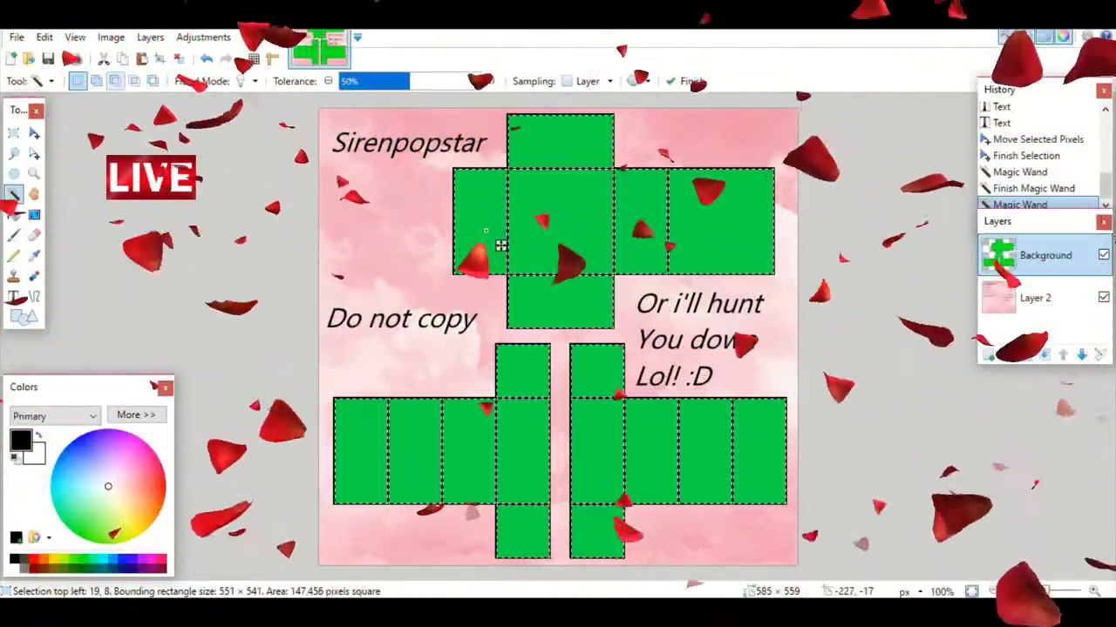
Try cutting the green boxes from the Background layer, undo that, and cut the selected areas out of Layer 2 instead.
{"action": "key", "text": "ctrl+x"}
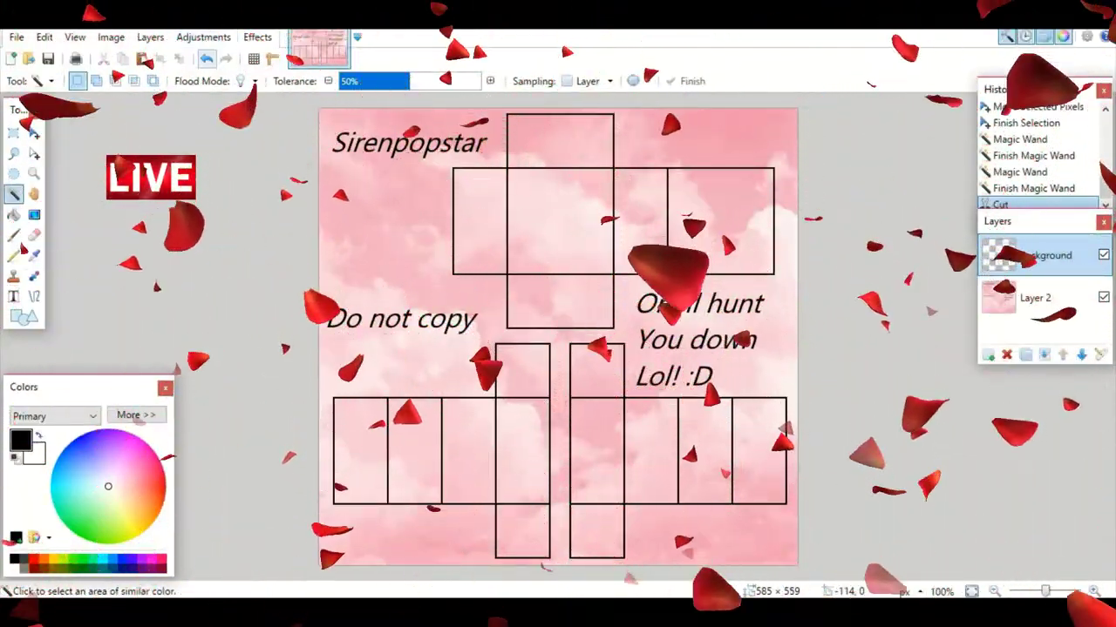
{"action": "key", "text": "ctrl+z"}
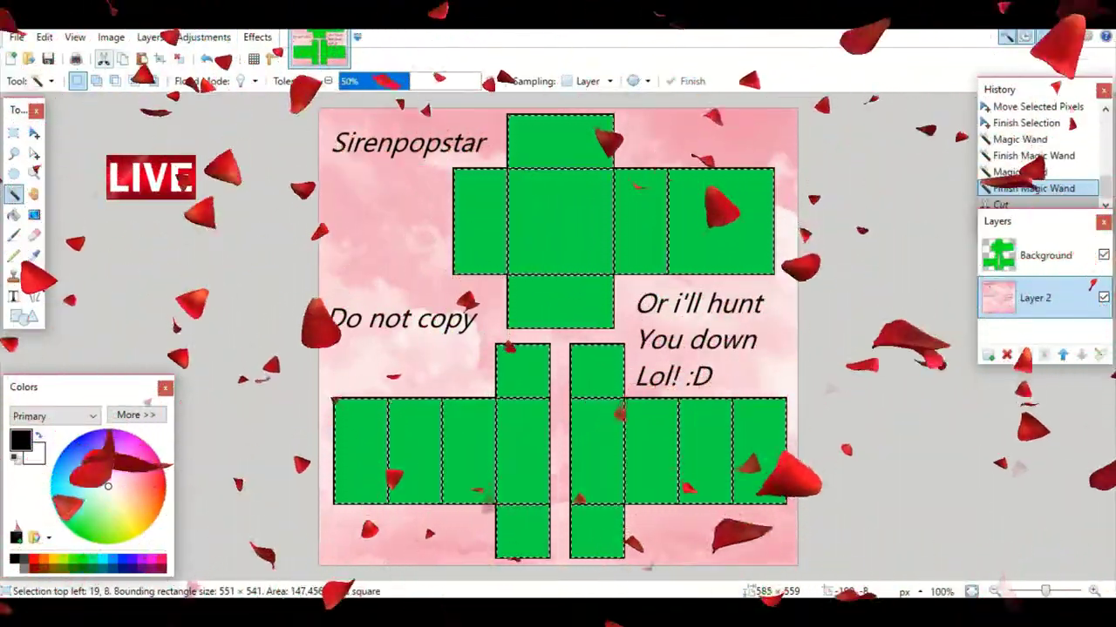
{"action": "left_click", "coordinate": [103, 59]}
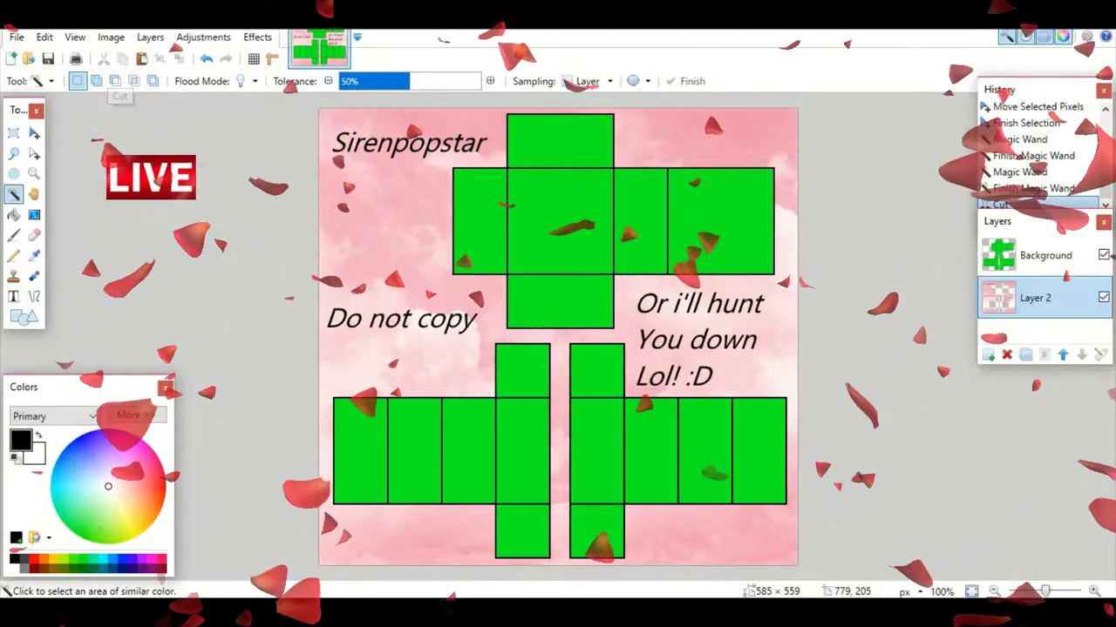
Move Layer 2 above the Background layer and back below it.
{"action": "left_click", "coordinate": [1045, 255]}
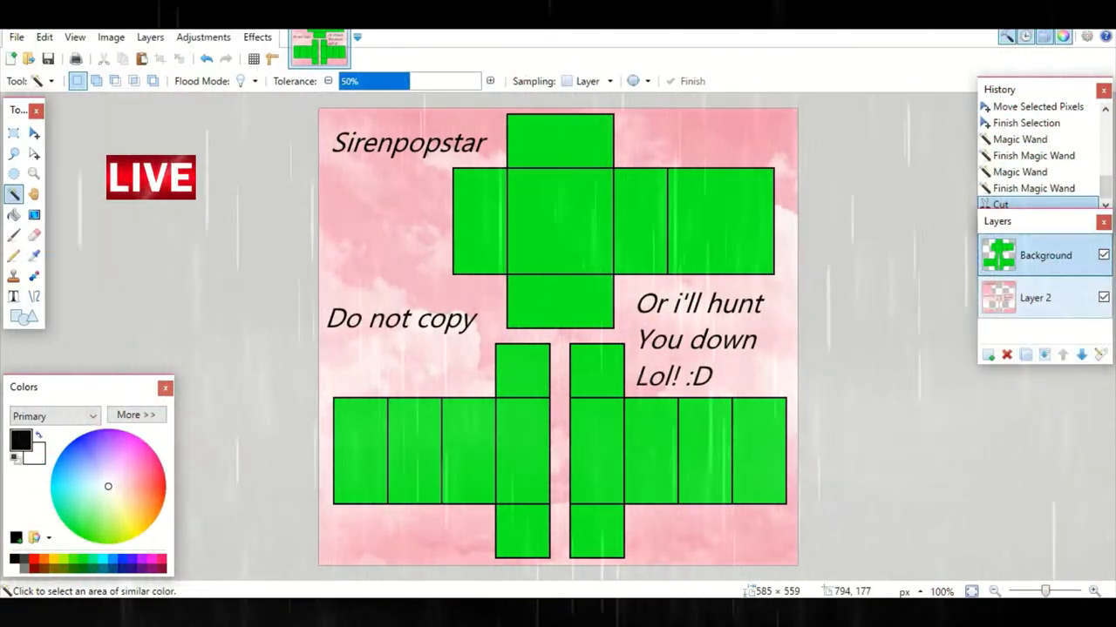
{"action": "left_click", "coordinate": [1035, 298]}
{"action": "left_click", "coordinate": [1062, 354]}
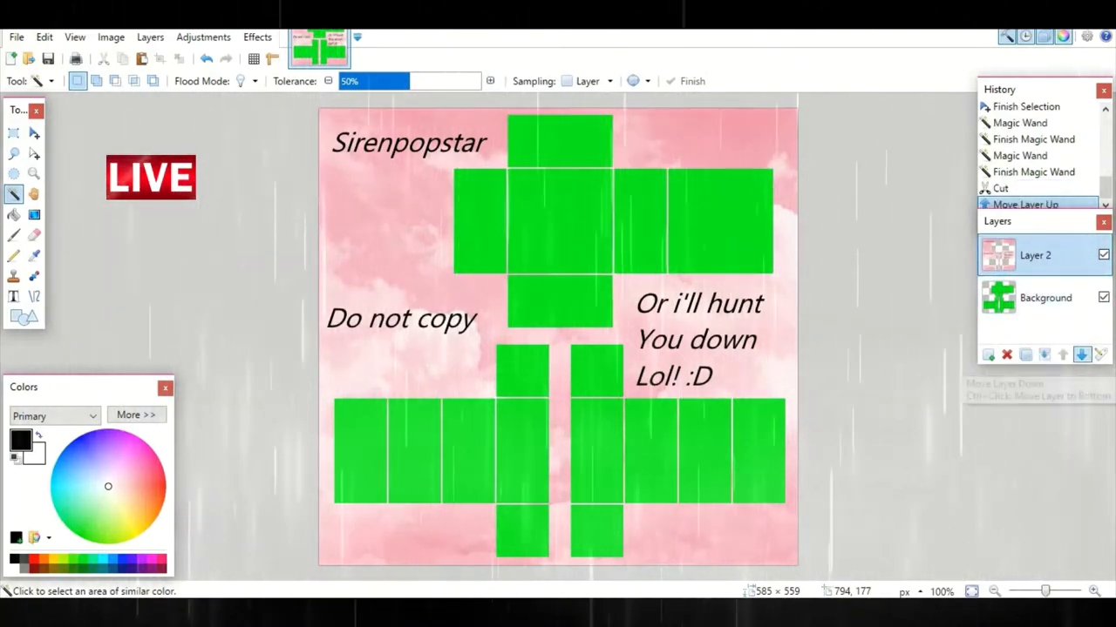
{"action": "left_click", "coordinate": [1081, 354]}
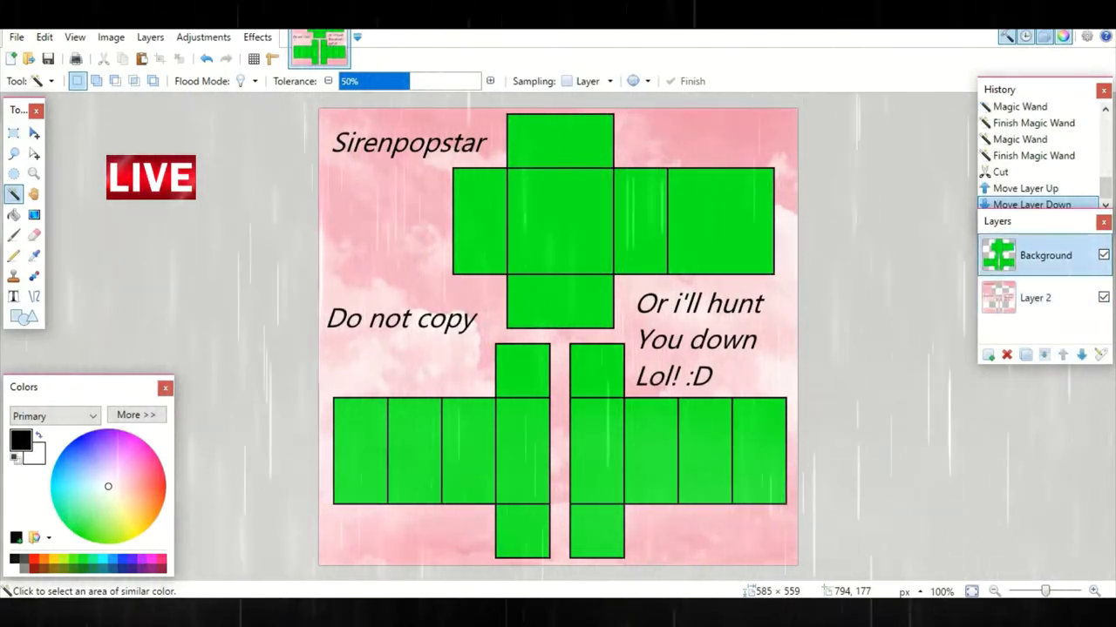
Select all the green boxes on the Background layer with the Magic Wand and cut them out, leaving the outlines.
{"action": "left_click", "coordinate": [559, 247]}
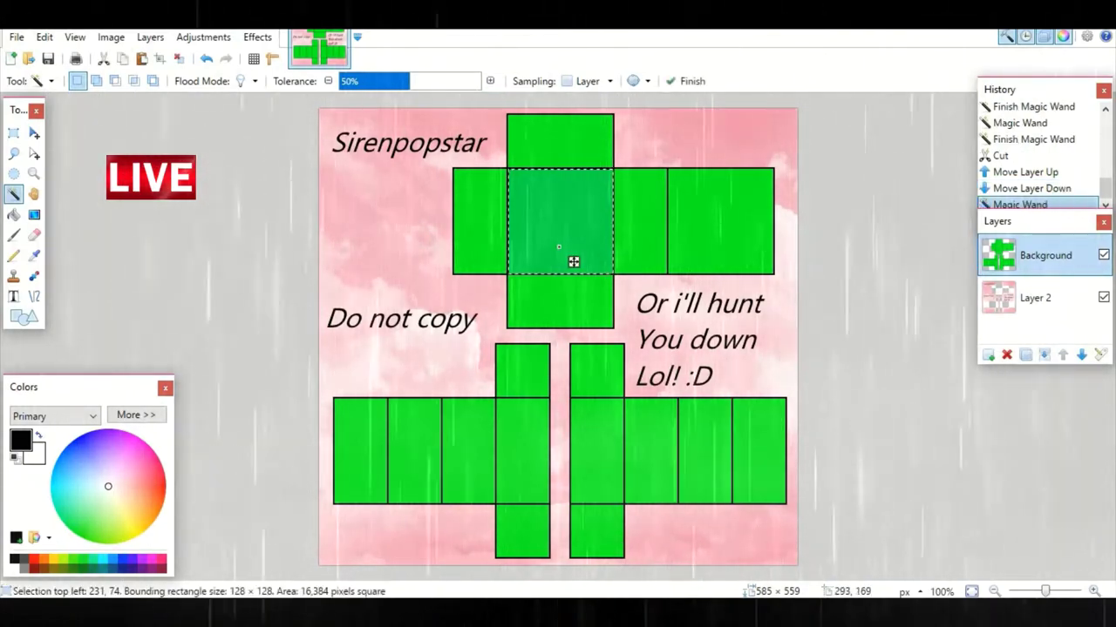
{"action": "left_click", "coordinate": [466, 234], "text": "shift"}
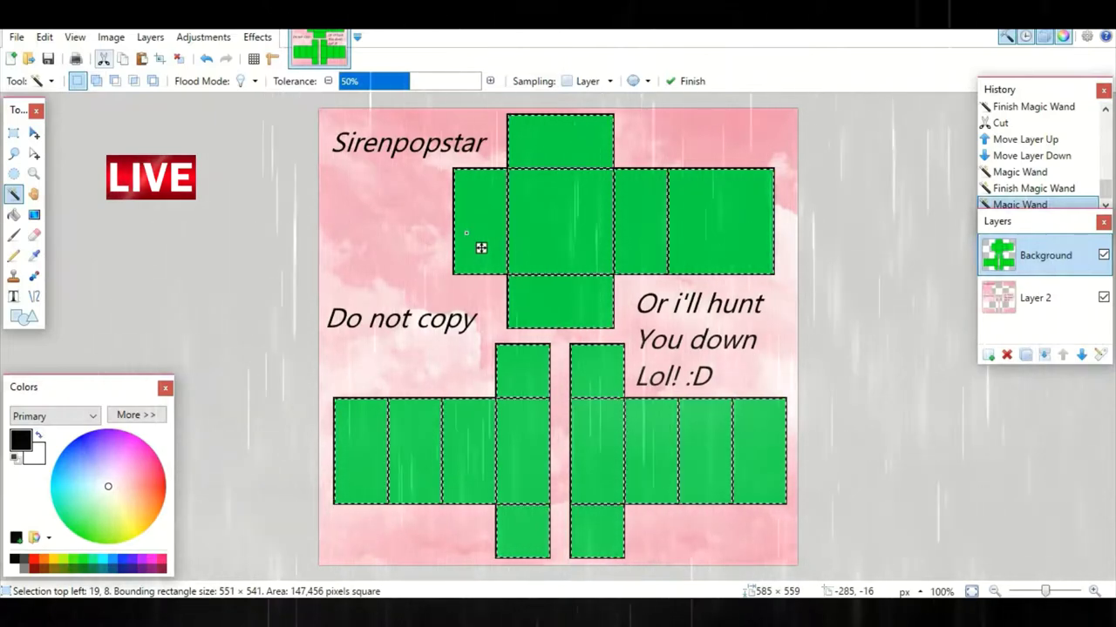
{"action": "key", "text": "ctrl+x"}
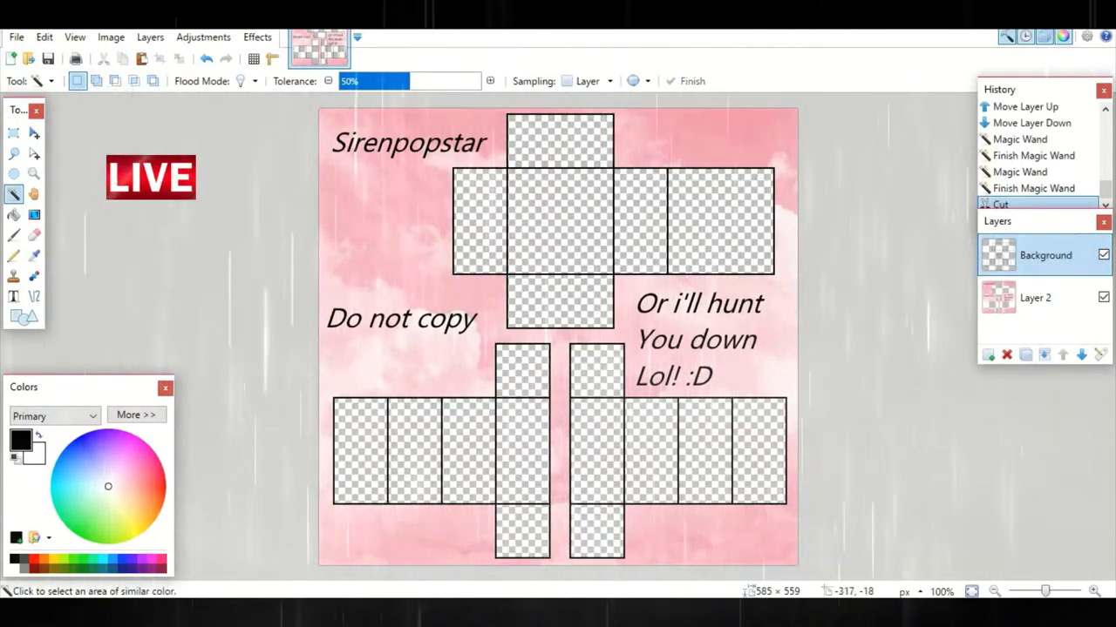
Write the text "And taa daa" on the Background layer between "Sirenpopstar" and "Do not copy", and erase it.
{"action": "left_click", "coordinate": [13, 296]}
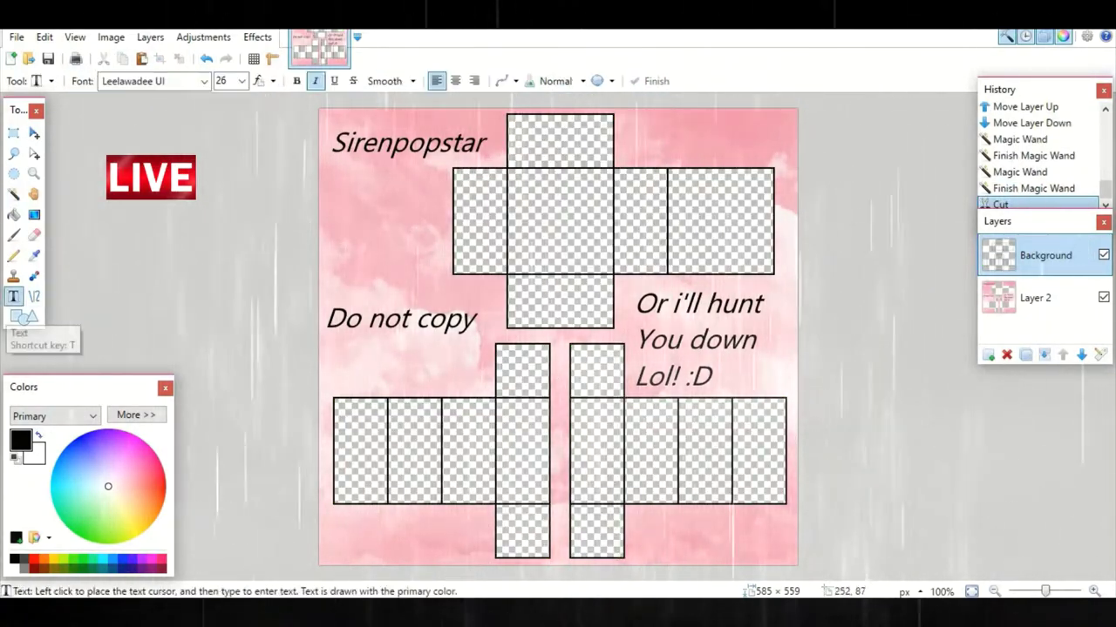
{"action": "left_click", "coordinate": [368, 231]}
{"action": "type", "text": "An"}
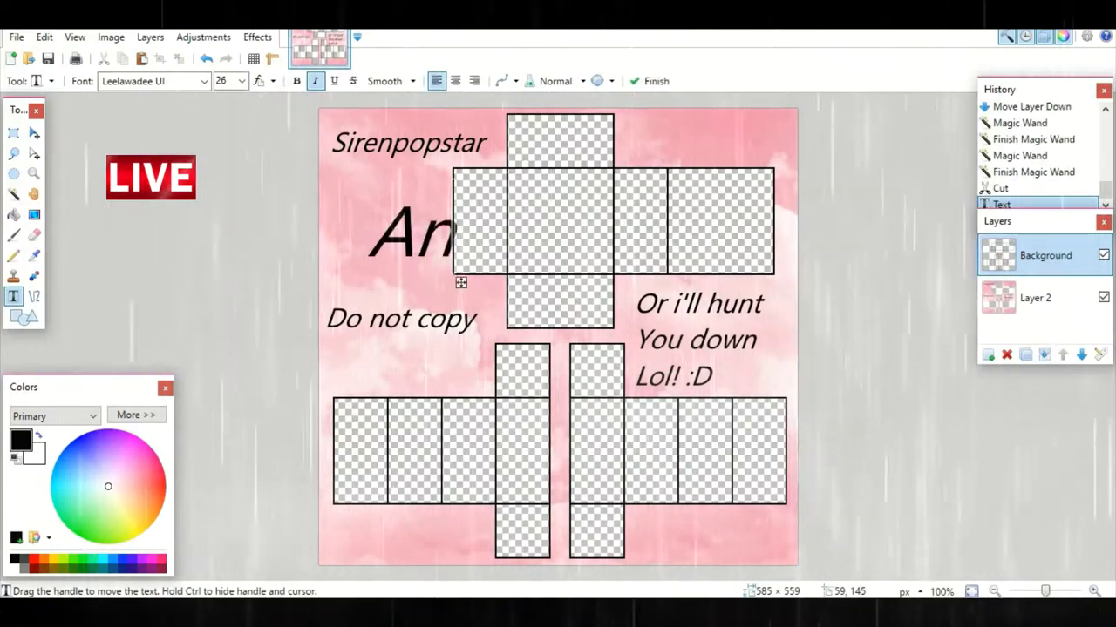
{"action": "type", "text": "d taa d"}
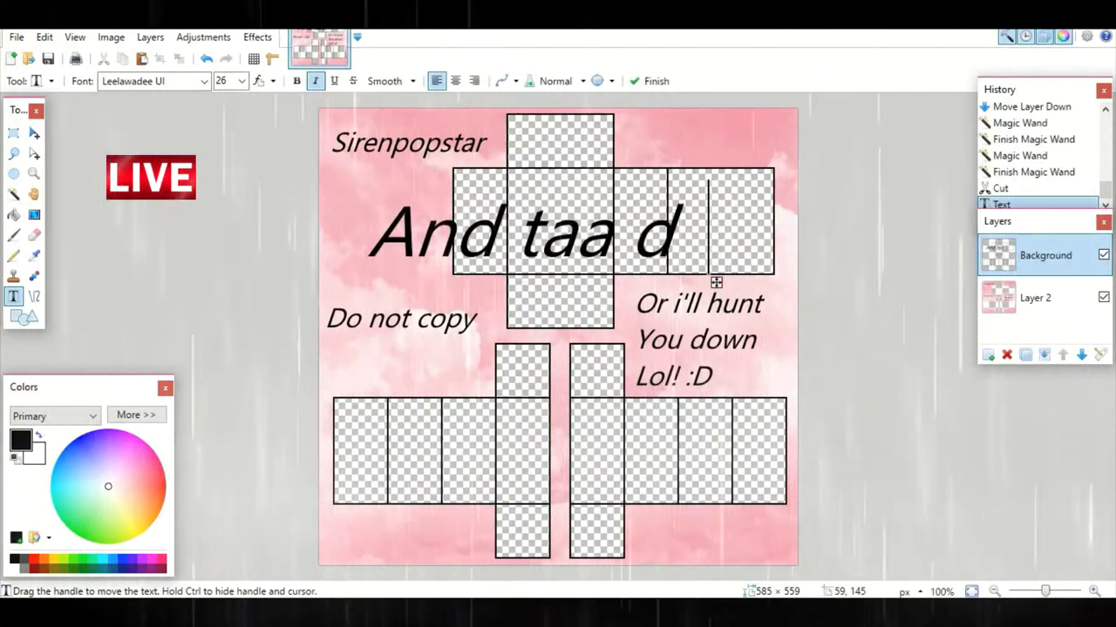
{"action": "key", "text": "BackSpace"}
{"action": "type", "text": "aa@"}
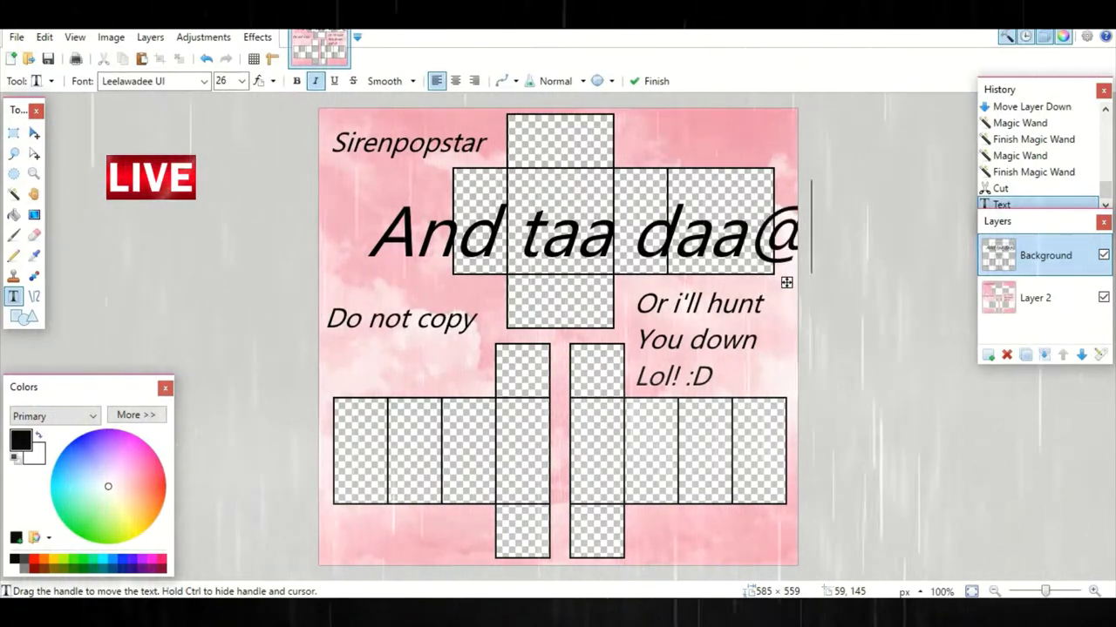
{"action": "key", "text": "BackSpace"}
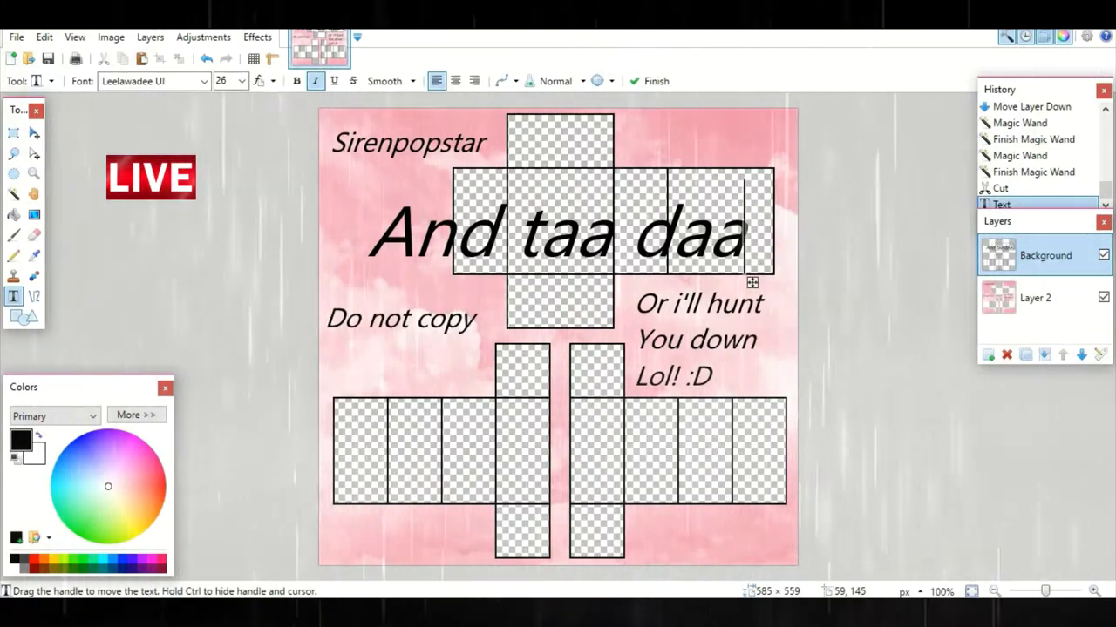
{"action": "key", "text": "BackSpace"}
{"action": "key", "text": "BackSpace"}
{"action": "key", "text": "BackSpace"}
{"action": "key", "text": "BackSpace"}
{"action": "key", "text": "BackSpace"}
{"action": "key", "text": "BackSpace"}
{"action": "key", "text": "BackSpace"}
{"action": "key", "text": "BackSpace"}
{"action": "key", "text": "BackSpace"}
{"action": "key", "text": "BackSpace"}
{"action": "key", "text": "BackSpace"}
{"action": "key", "text": "BackSpace"}
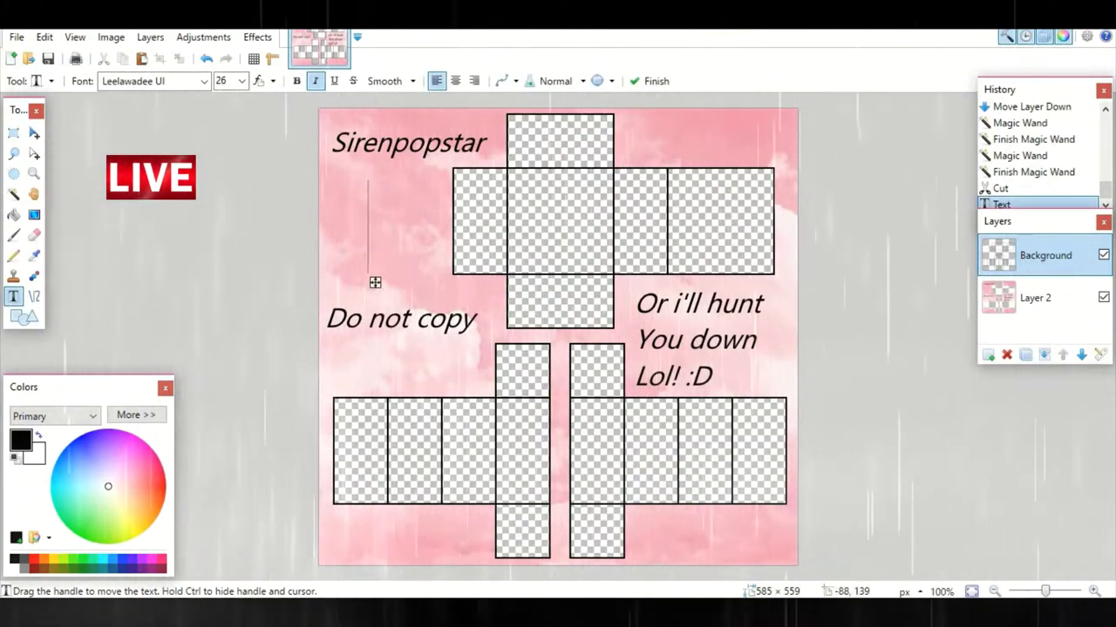
{"action": "key", "text": "Return"}
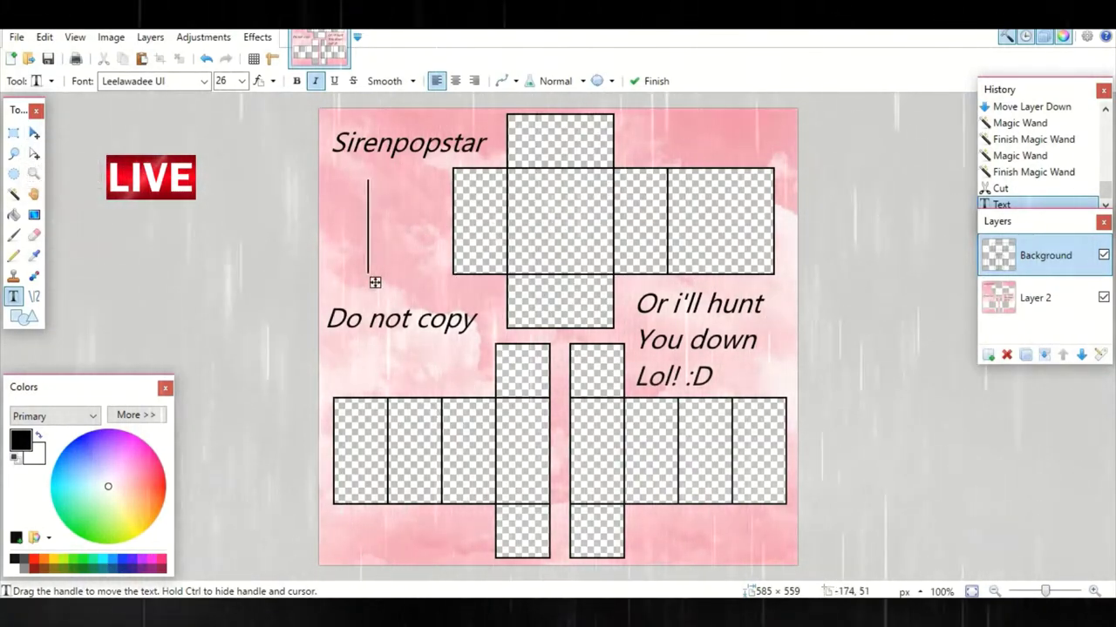
{"action": "type", "text": "And"}
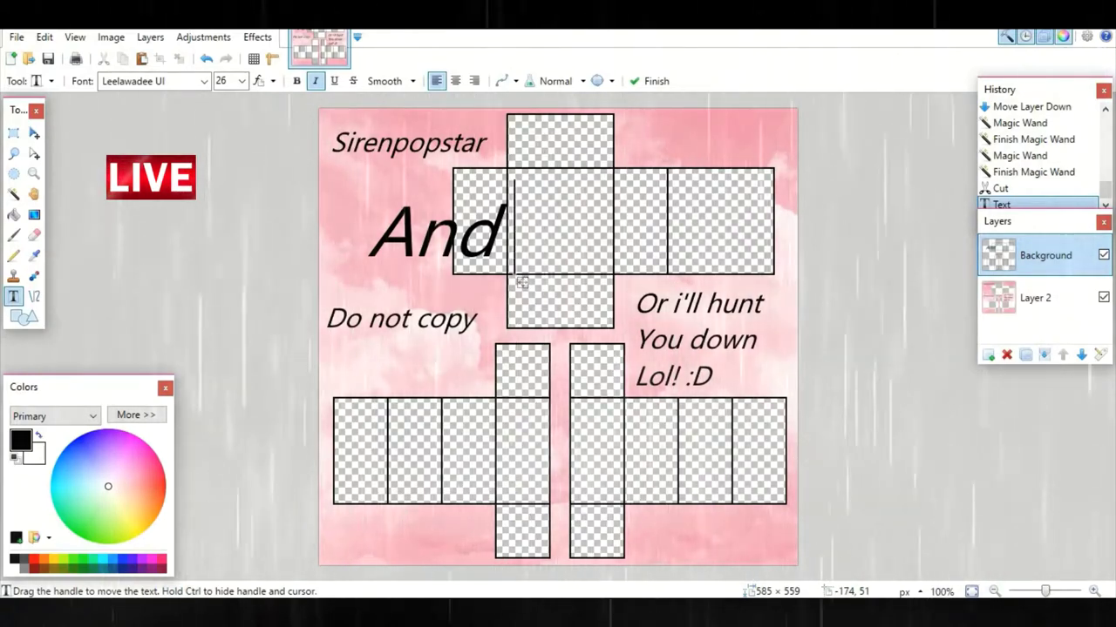
{"action": "type", "text": " your d"}
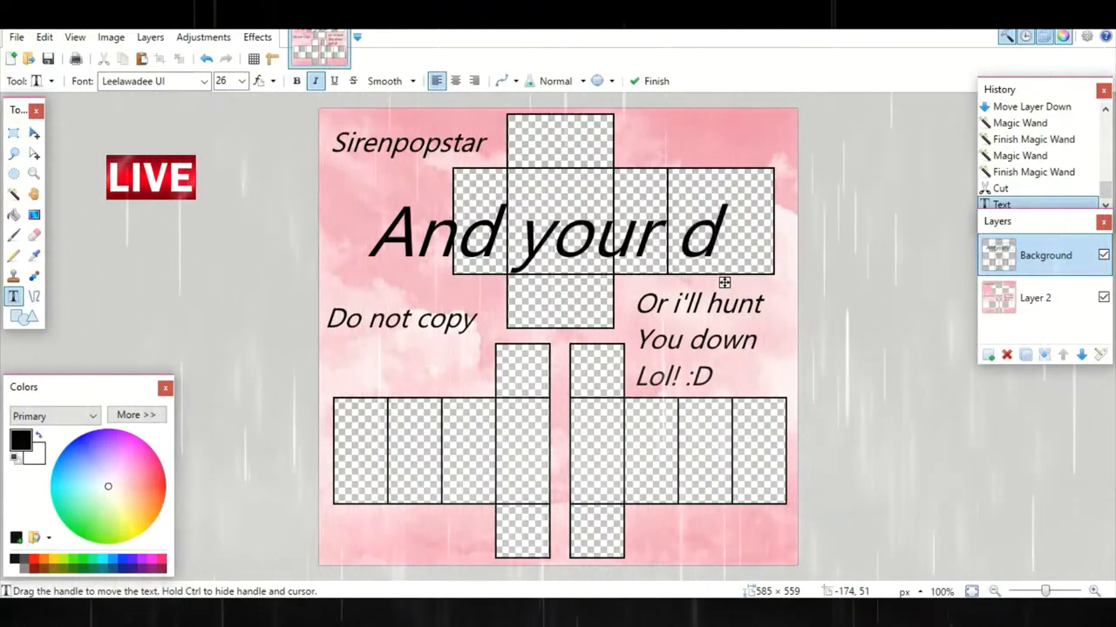
{"action": "type", "text": "on"}
{"action": "key", "text": "BackSpace"}
{"action": "key", "text": "BackSpace"}
{"action": "key", "text": "BackSpace"}
{"action": "key", "text": "BackSpace"}
{"action": "key", "text": "BackSpace"}
{"action": "key", "text": "BackSpace"}
{"action": "key", "text": "BackSpace"}
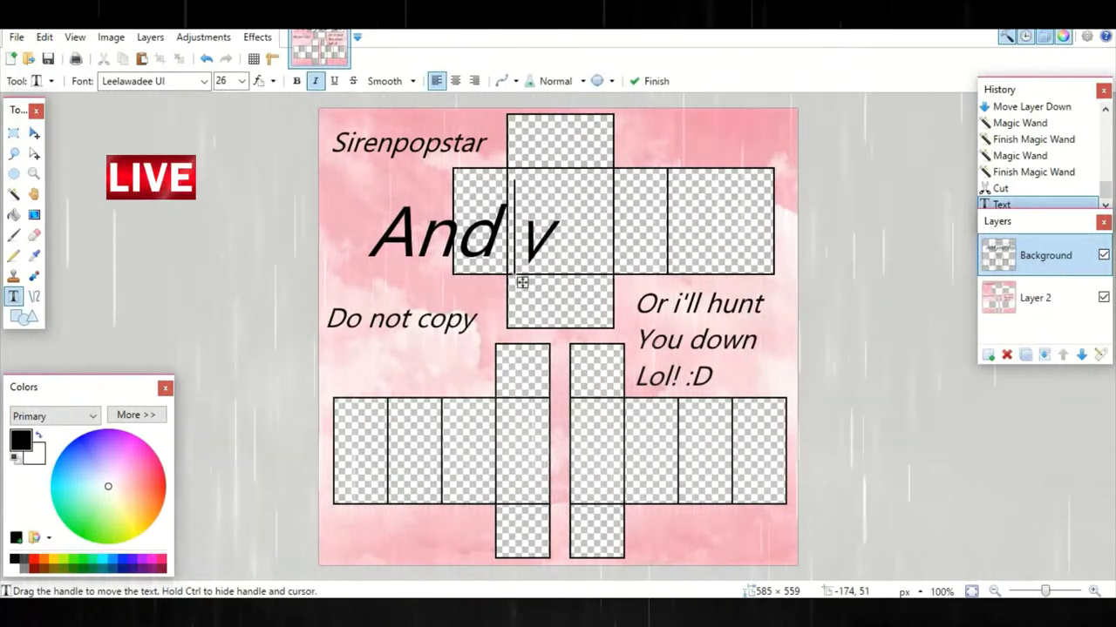
{"action": "key", "text": "BackSpace"}
{"action": "key", "text": "BackSpace"}
{"action": "key", "text": "BackSpace"}
{"action": "key", "text": "BackSpace"}
{"action": "key", "text": "BackSpace"}
Write "Your done!" below the "Do not copy" text and erase it.
{"action": "left_click", "coordinate": [360, 330]}
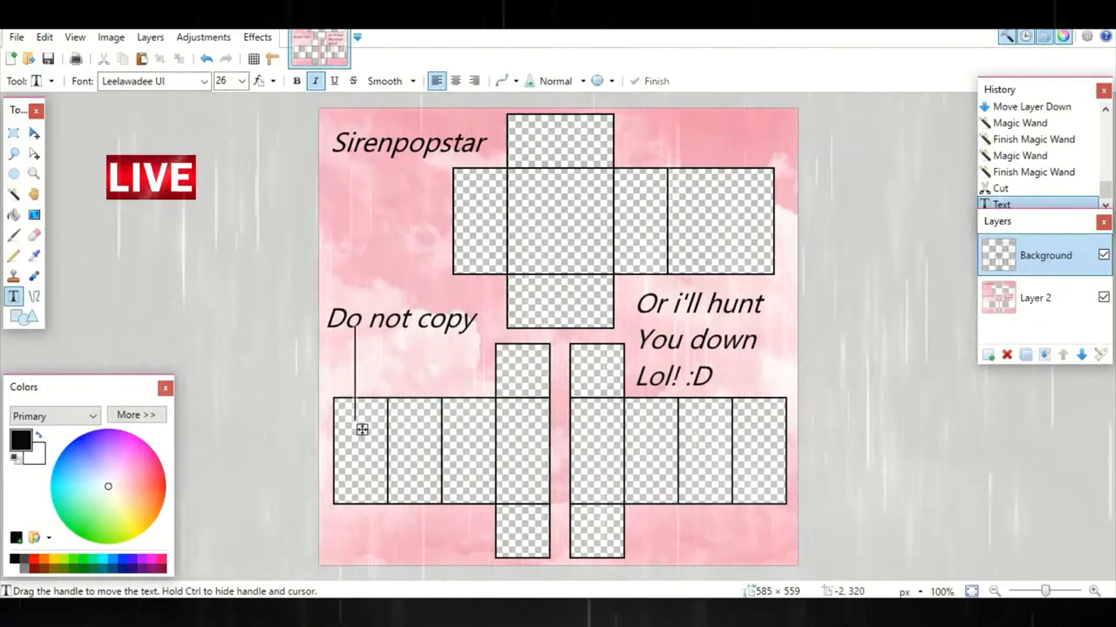
{"action": "type", "text": "your done!"}
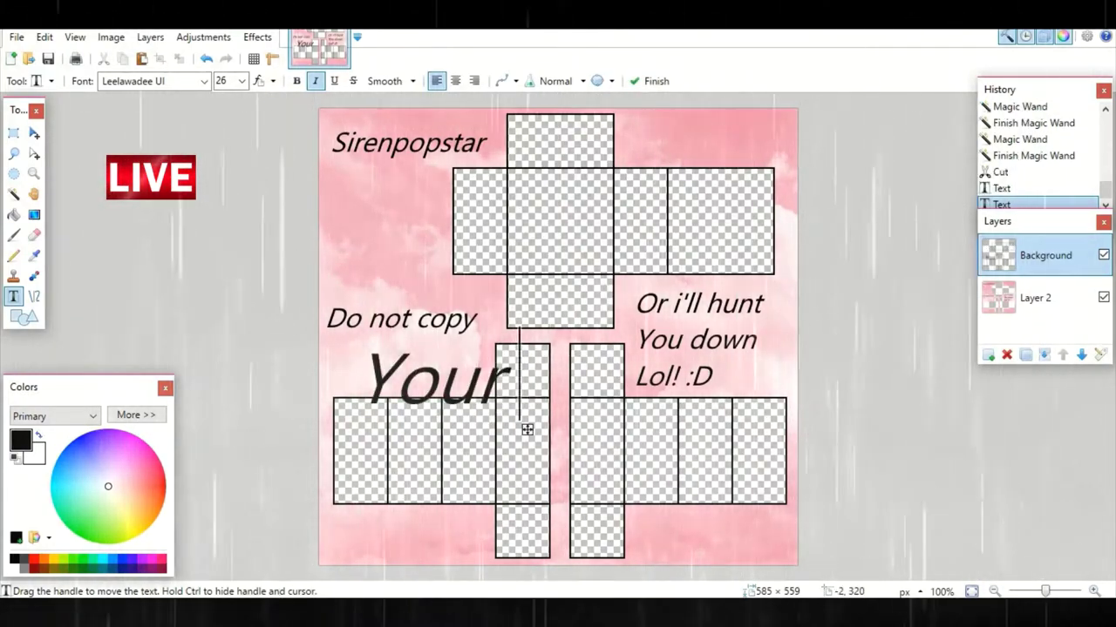
{"action": "key", "text": "BackSpace"}
{"action": "key", "text": "BackSpace"}
{"action": "key", "text": "BackSpace"}
{"action": "key", "text": "BackSpace"}
{"action": "key", "text": "BackSpace"}
{"action": "key", "text": "BackSpace"}
{"action": "key", "text": "BackSpace"}
{"action": "key", "text": "BackSpace"}
{"action": "key", "text": "BackSpace"}
{"action": "key", "text": "BackSpace"}
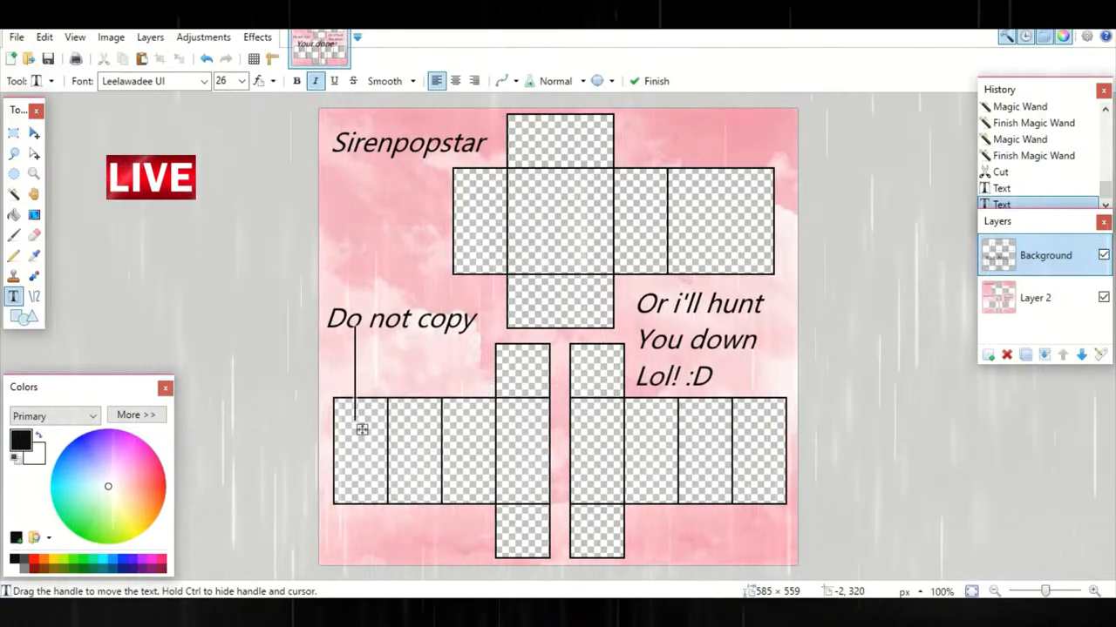
Write "The you can" with "Make cloth" on a second line below "Do not copy", and erase both lines.
{"action": "type", "text": "The y"}
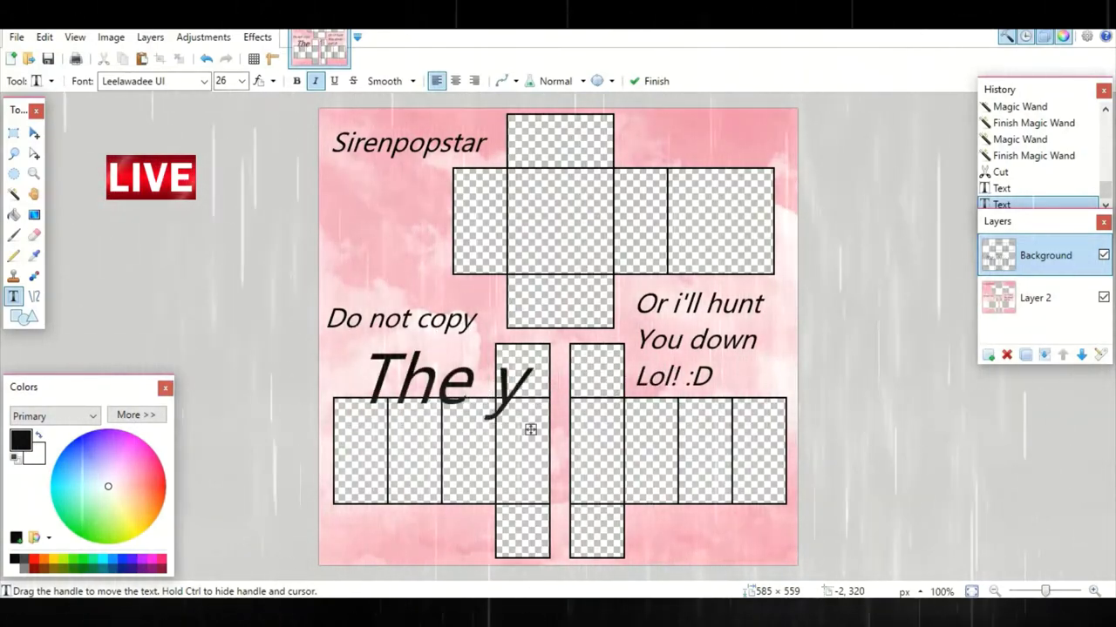
{"action": "type", "text": "ou"}
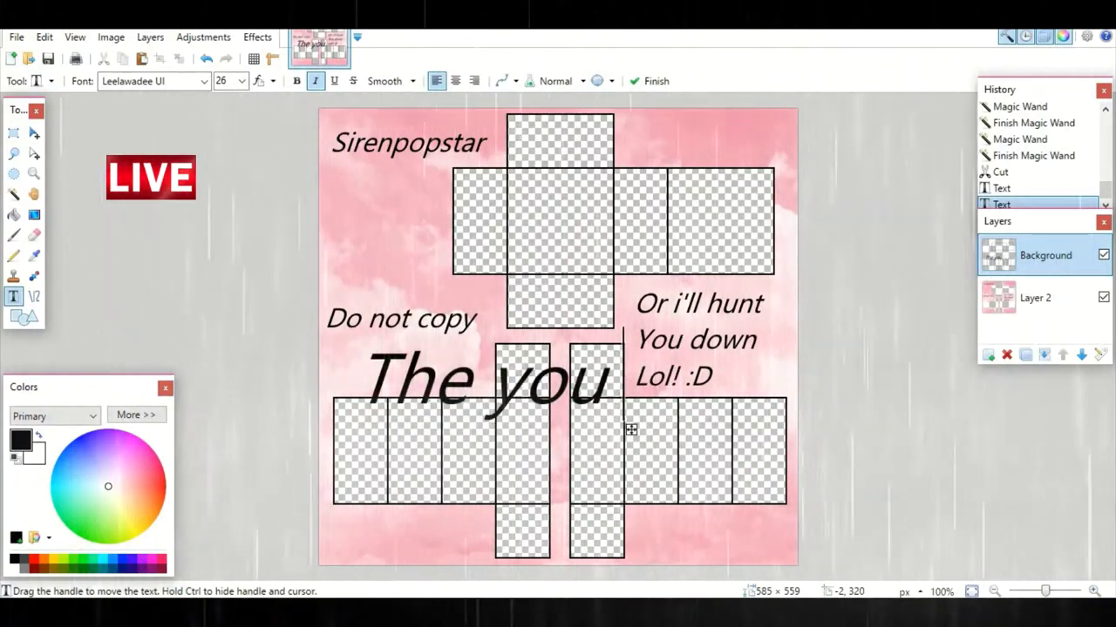
{"action": "type", "text": " can m"}
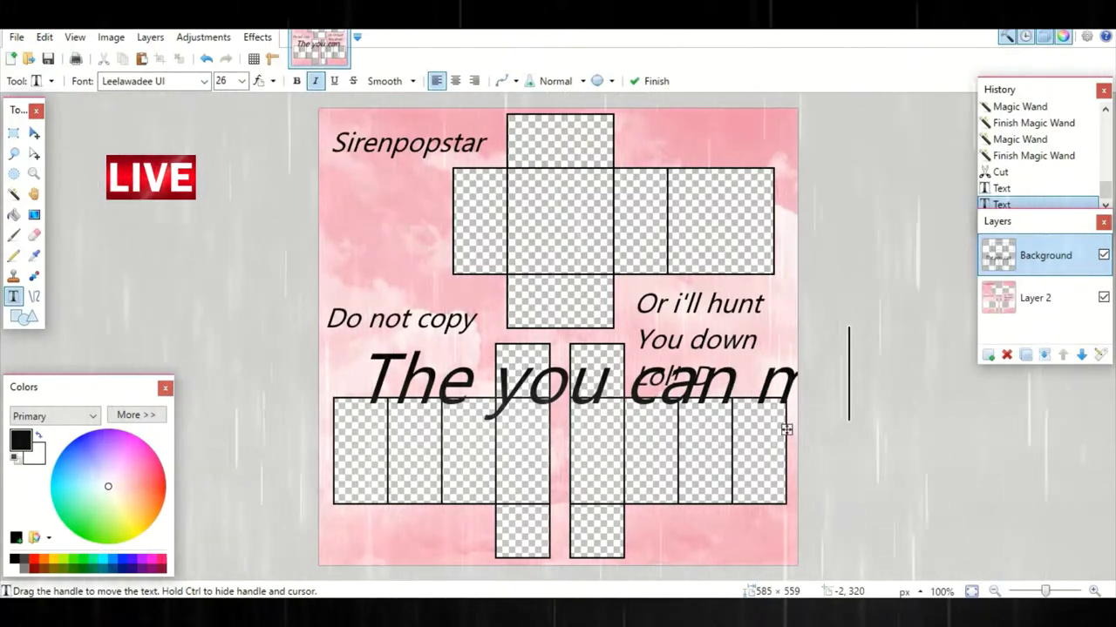
{"action": "key", "text": "BackSpace"}
{"action": "key", "text": "BackSpace"}
{"action": "key", "text": "BackSpace"}
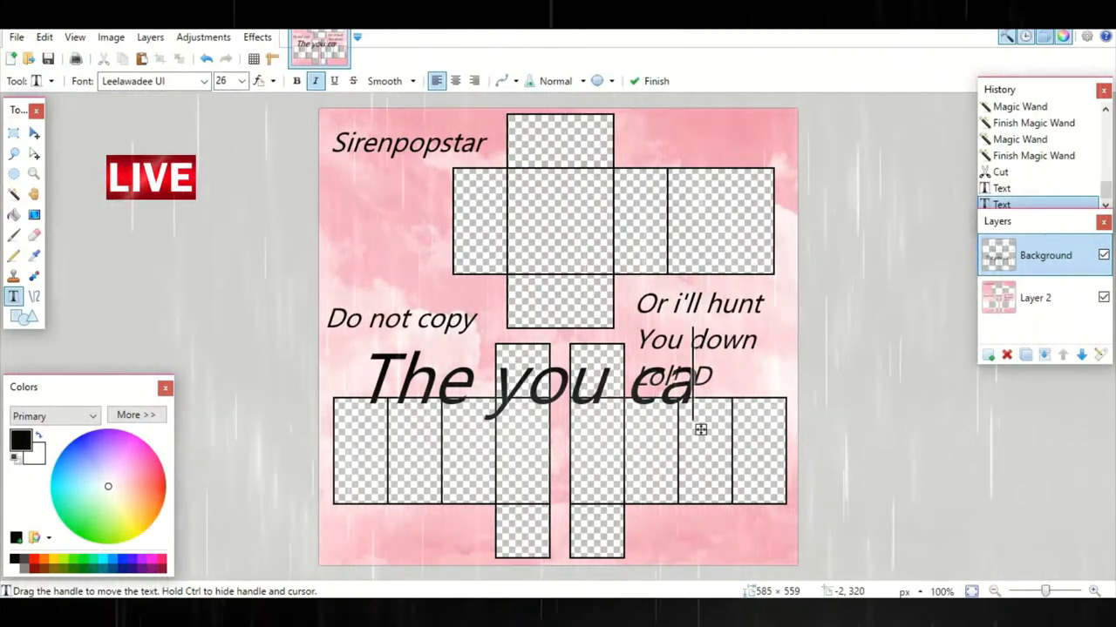
{"action": "type", "text": "n"}
{"action": "key", "text": "Return"}
{"action": "type", "text": "Make"}
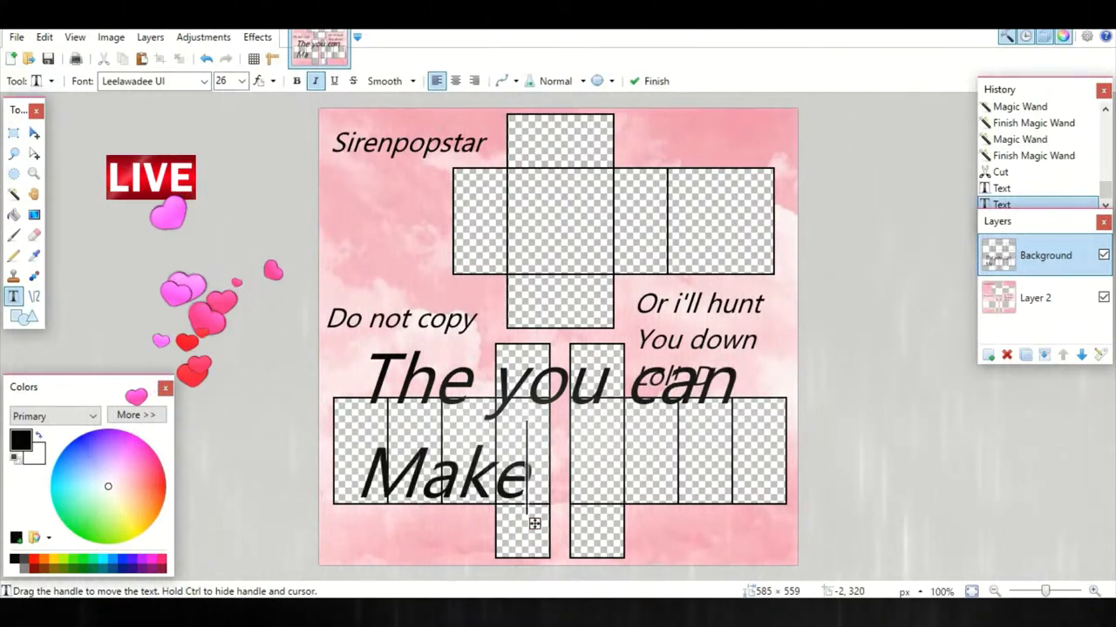
{"action": "type", "text": " cloth"}
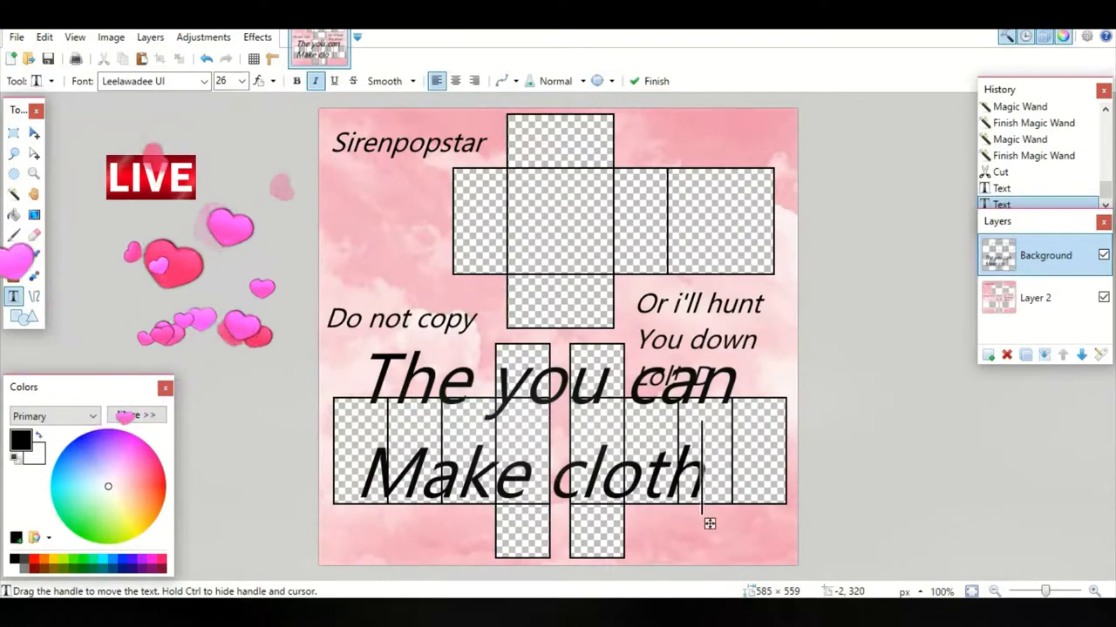
{"action": "key", "text": "BackSpace"}
{"action": "key", "text": "BackSpace"}
{"action": "key", "text": "BackSpace"}
{"action": "key", "text": "BackSpace"}
{"action": "key", "text": "BackSpace"}
{"action": "key", "text": "BackSpace"}
{"action": "key", "text": "BackSpace"}
{"action": "key", "text": "BackSpace"}
{"action": "key", "text": "BackSpace"}
{"action": "key", "text": "BackSpace"}
{"action": "key", "text": "BackSpace"}
{"action": "key", "text": "BackSpace"}
{"action": "key", "text": "BackSpace"}
{"action": "key", "text": "BackSpace"}
{"action": "key", "text": "BackSpace"}
{"action": "key", "text": "BackSpace"}
{"action": "key", "text": "BackSpace"}
{"action": "key", "text": "BackSpace"}
{"action": "key", "text": "BackSpace"}
{"action": "key", "text": "BackSpace"}
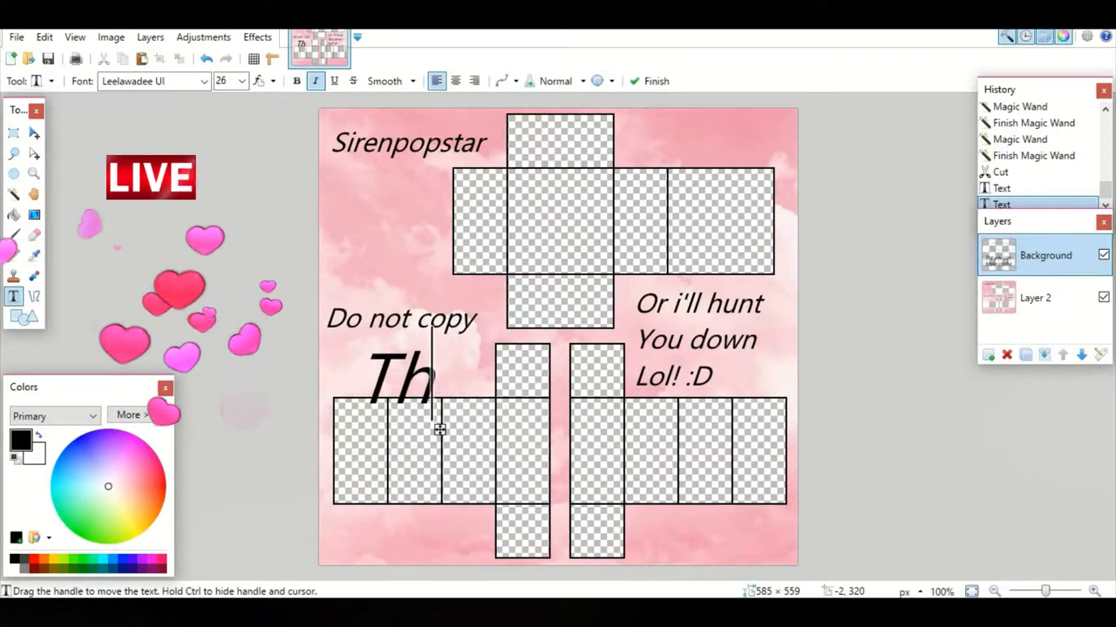
Write "Need help" with "Making" on a second line below "Do not copy", and erase the text.
{"action": "type", "text": "Nee"}
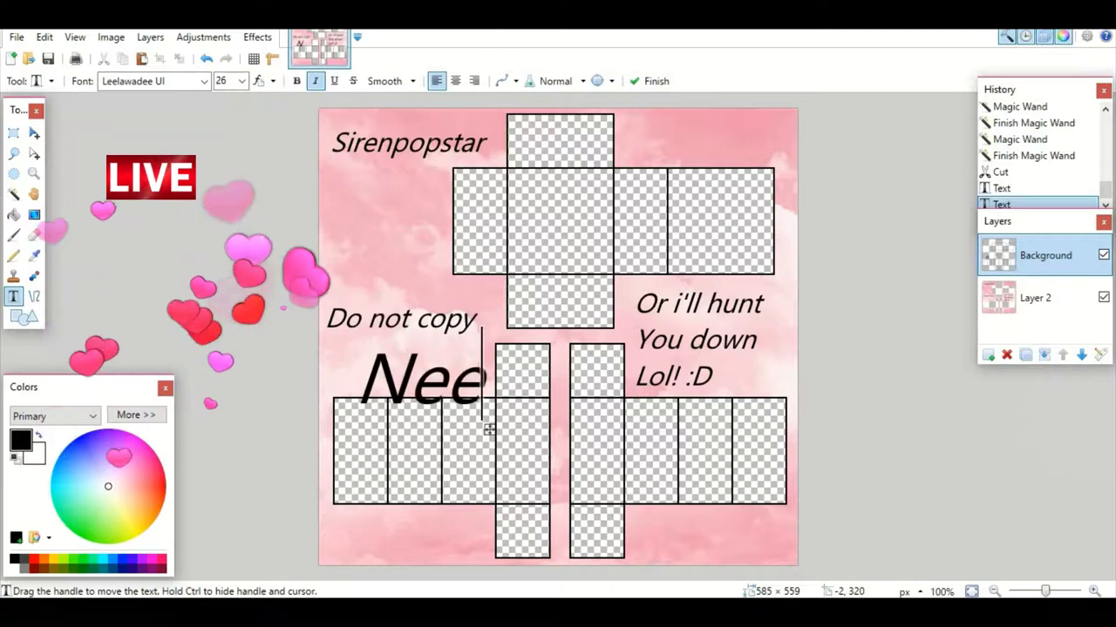
{"action": "type", "text": "d help ma"}
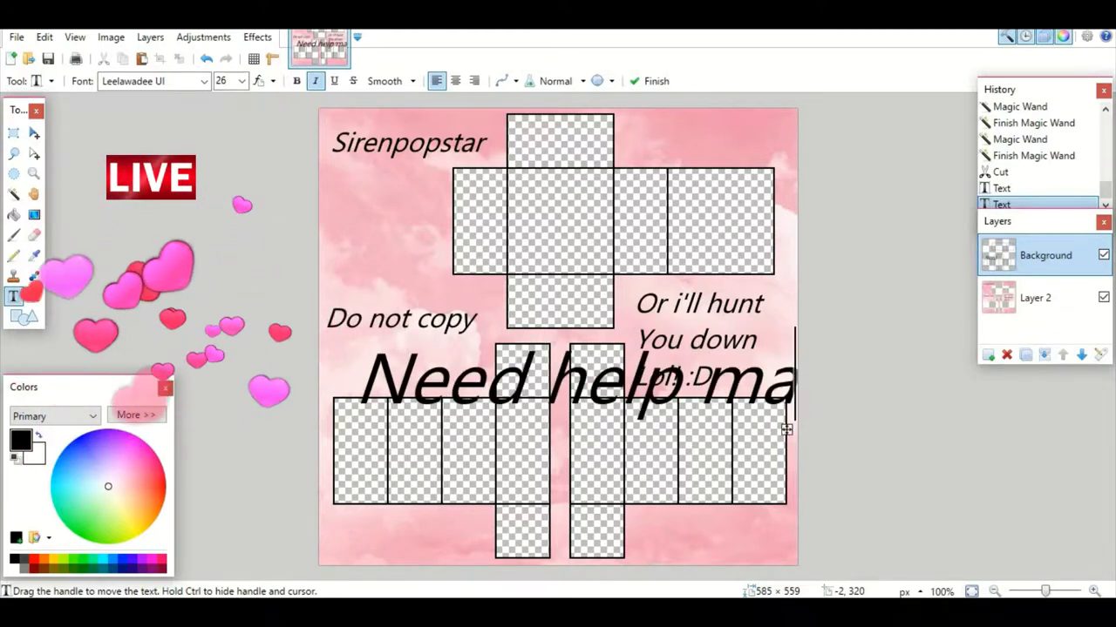
{"action": "key", "text": "BackSpace"}
{"action": "key", "text": "BackSpace"}
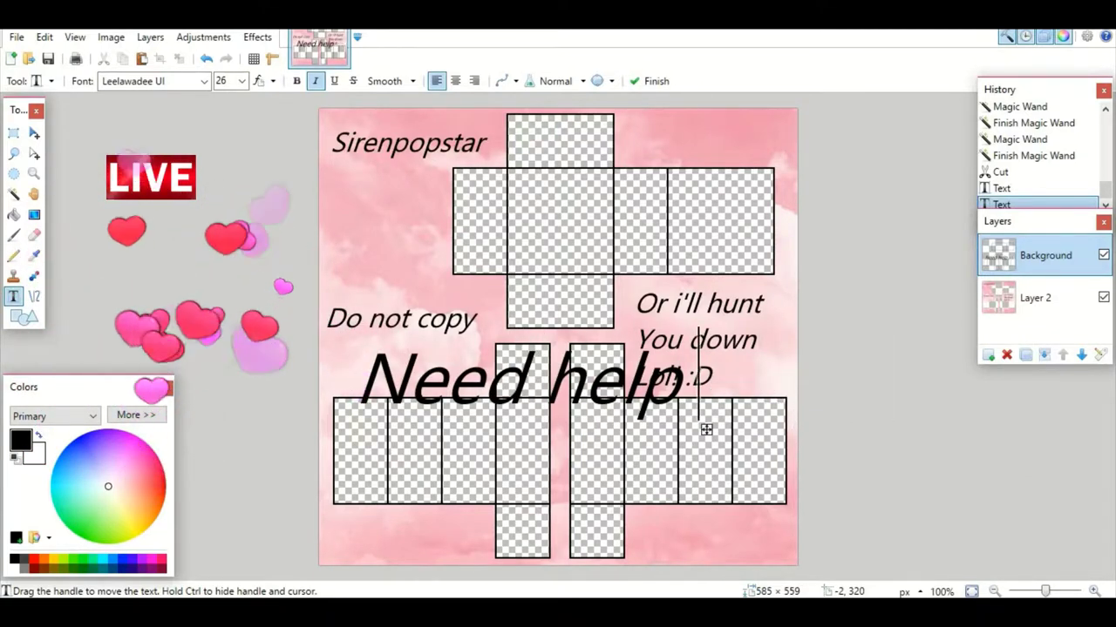
{"action": "key", "text": "BackSpace"}
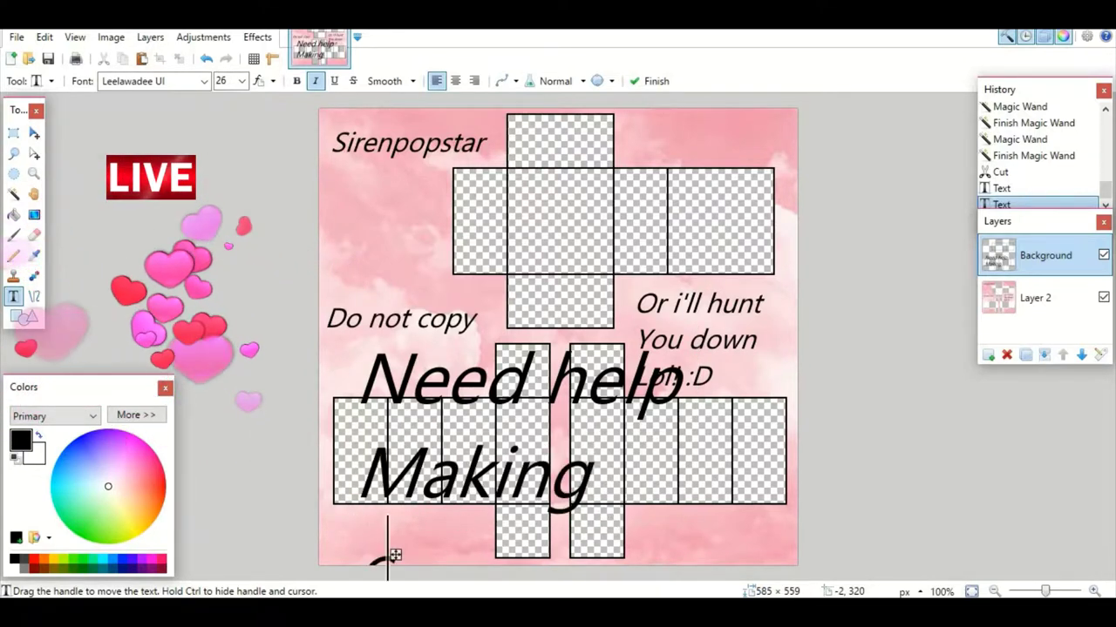
{"action": "key", "text": "BackSpace"}
{"action": "key", "text": "BackSpace"}
{"action": "key", "text": "BackSpace"}
{"action": "key", "text": "BackSpace"}
{"action": "key", "text": "BackSpace"}
{"action": "key", "text": "BackSpace"}
{"action": "key", "text": "BackSpace"}
{"action": "key", "text": "BackSpace"}
{"action": "key", "text": "BackSpace"}
{"action": "key", "text": "BackSpace"}
{"action": "key", "text": "BackSpace"}
{"action": "key", "text": "BackSpace"}
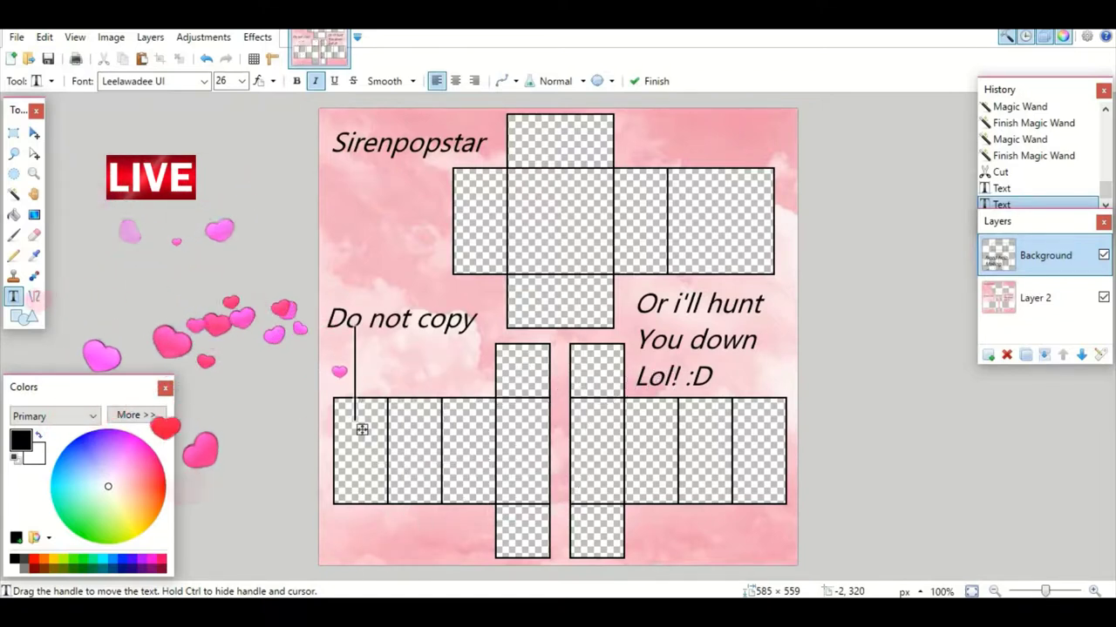
Write "Clothes?" below the "Do not copy" text and erase it.
{"action": "type", "text": "Clothes"}
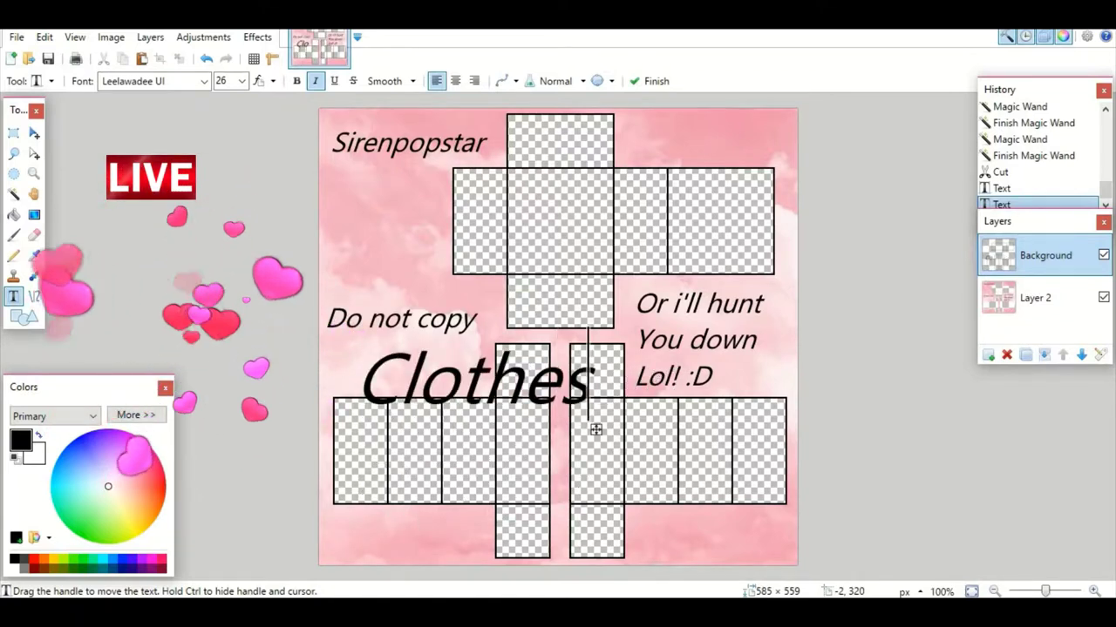
{"action": "type", "text": "?"}
{"action": "key", "text": "BackSpace"}
Write "I might make" with "A video" on a second line below "Do not copy", and erase both lines.
{"action": "left_click", "coordinate": [362, 429]}
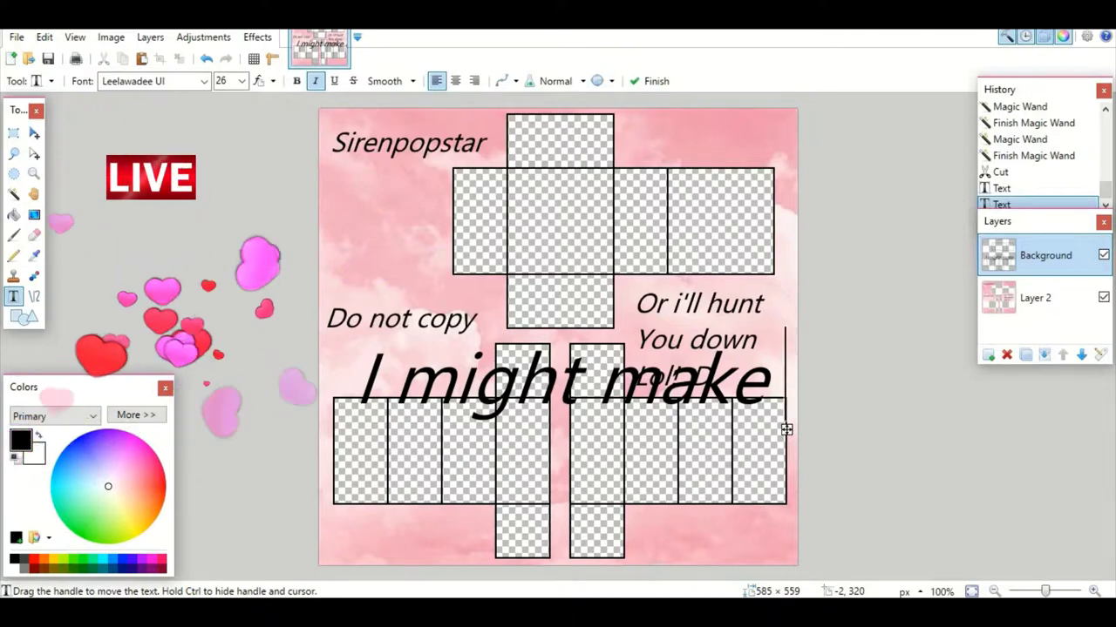
{"action": "left_click", "coordinate": [357, 446]}
{"action": "type", "text": "A"}
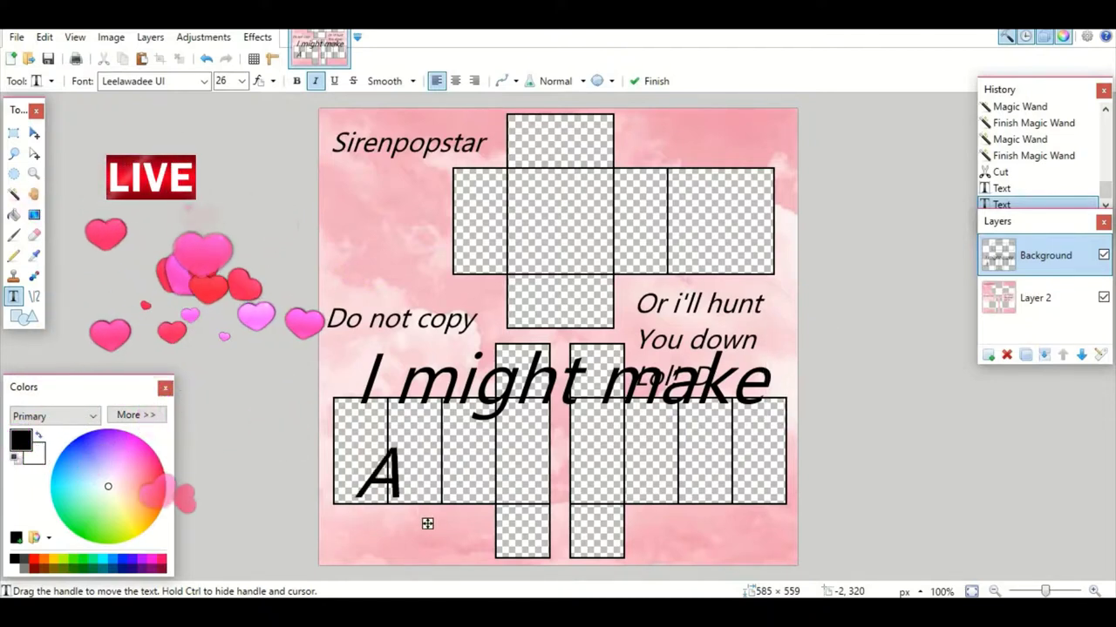
{"action": "type", "text": " video"}
{"action": "key", "text": "BackSpace"}
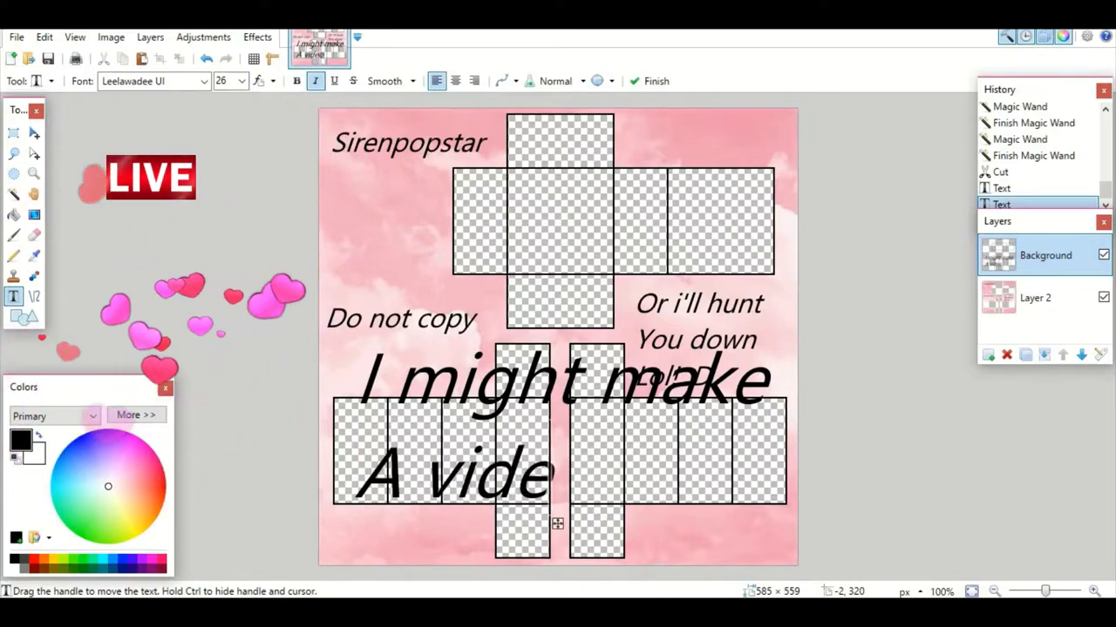
{"action": "key", "text": "BackSpace"}
{"action": "key", "text": "BackSpace"}
{"action": "key", "text": "BackSpace"}
{"action": "key", "text": "BackSpace"}
{"action": "key", "text": "BackSpace"}
{"action": "key", "text": "BackSpace"}
{"action": "key", "text": "BackSpace"}
{"action": "key", "text": "BackSpace"}
{"action": "key", "text": "BackSpace"}
{"action": "key", "text": "BackSpace"}
{"action": "key", "text": "BackSpace"}
{"action": "key", "text": "BackSpace"}
{"action": "key", "text": "BackSpace"}
{"action": "key", "text": "BackSpace"}
{"action": "key", "text": "BackSpace"}
{"action": "key", "text": "BackSpace"}
{"action": "key", "text": "BackSpace"}
{"action": "key", "text": "BackSpace"}
Write "About i" below the "Do not copy" text and erase it.
{"action": "type", "text": "Ab"}
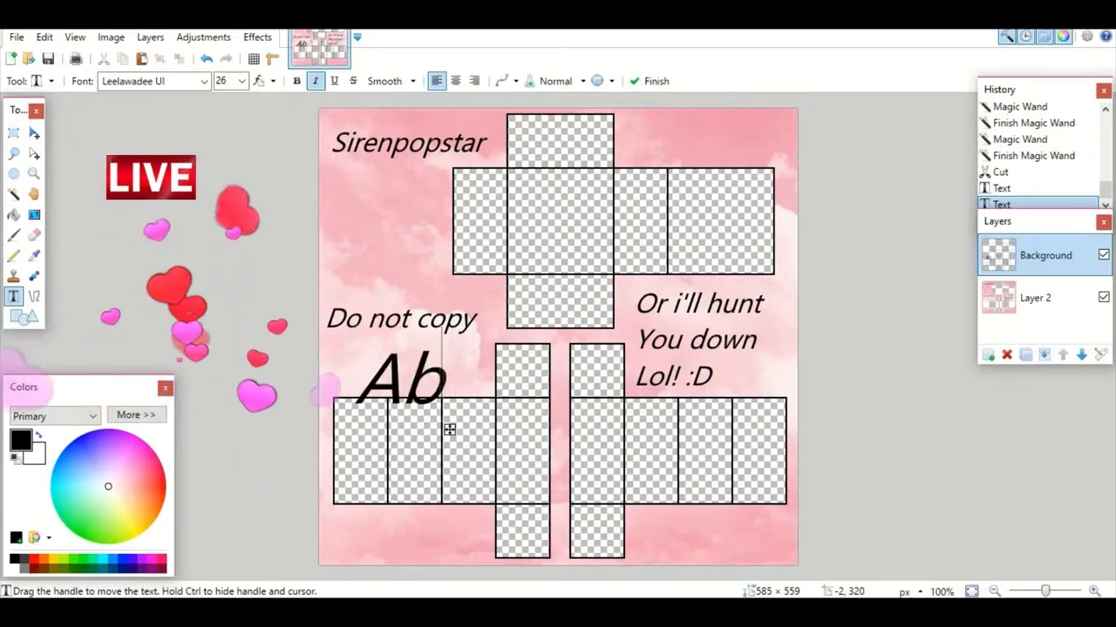
{"action": "type", "text": "out i"}
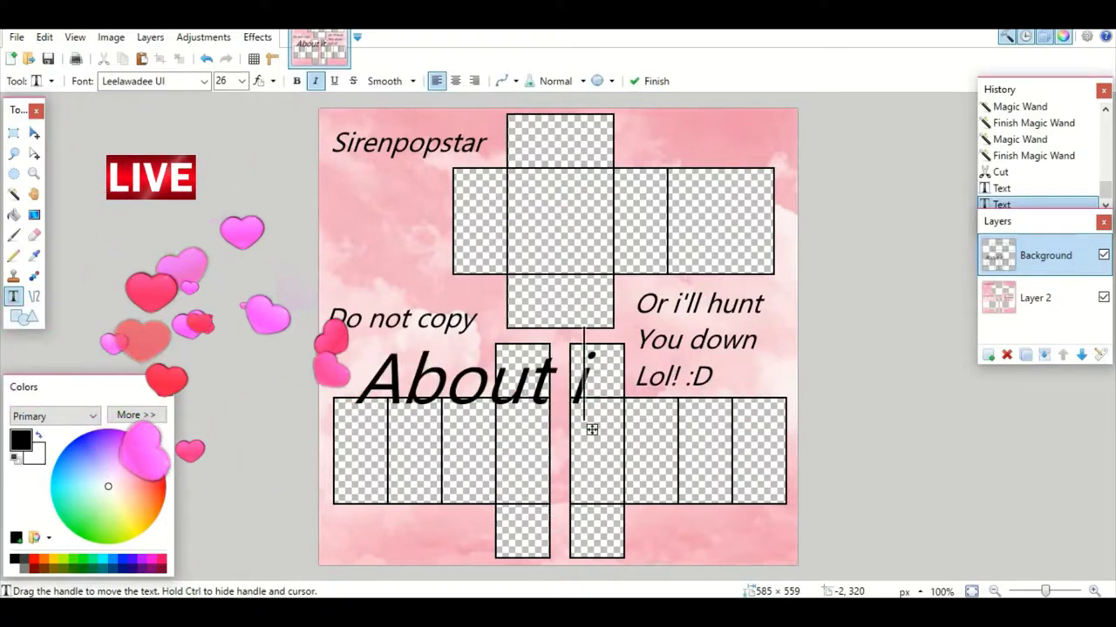
{"action": "key", "text": "BackSpace"}
{"action": "key", "text": "BackSpace"}
{"action": "key", "text": "BackSpace"}
{"action": "key", "text": "BackSpace"}
{"action": "key", "text": "BackSpace"}
{"action": "key", "text": "BackSpace"}
{"action": "key", "text": "BackSpace"}
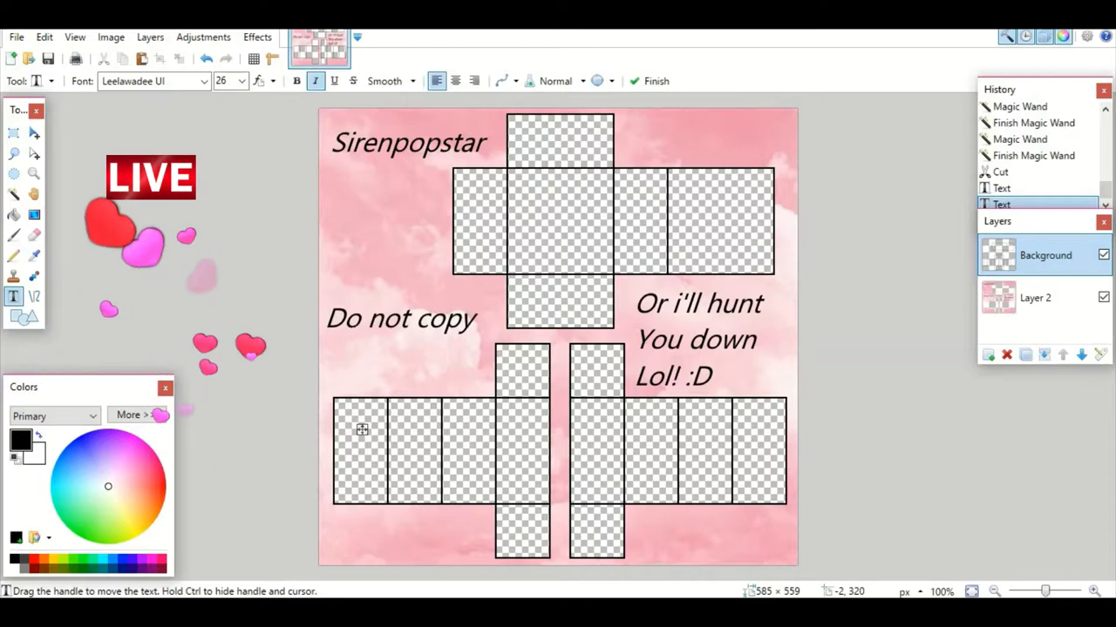
Write "Dont forget To suscribe! See ya later Bye:D" over four lines starting across the "Sirenpopstar" text, and erase it.
{"action": "left_click", "coordinate": [353, 193]}
{"action": "type", "text": "Dont"}
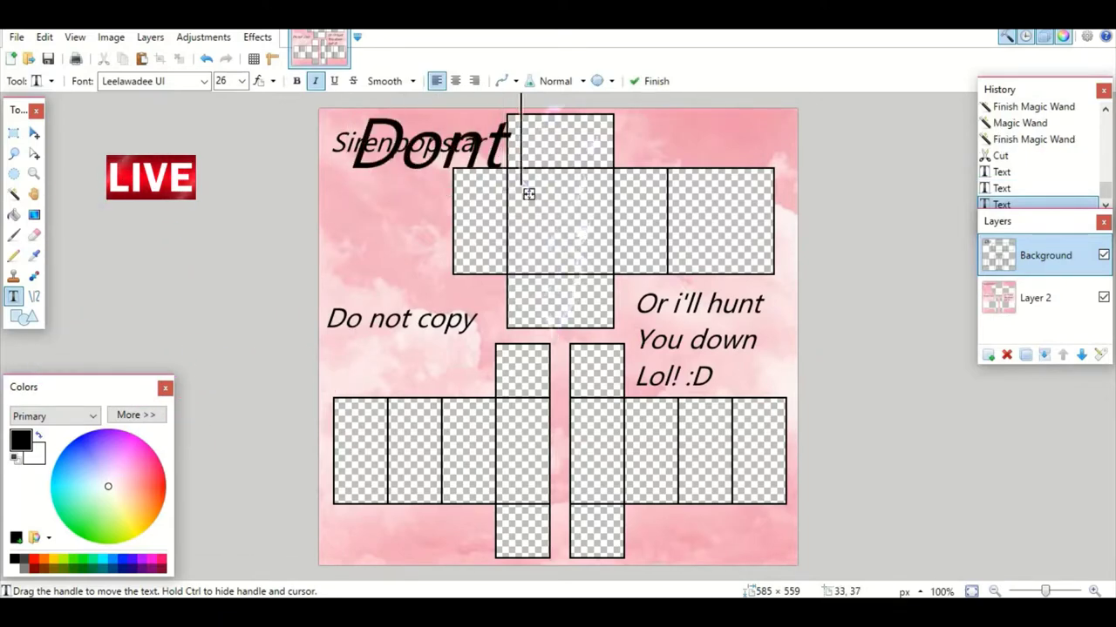
{"action": "type", "text": " forget"}
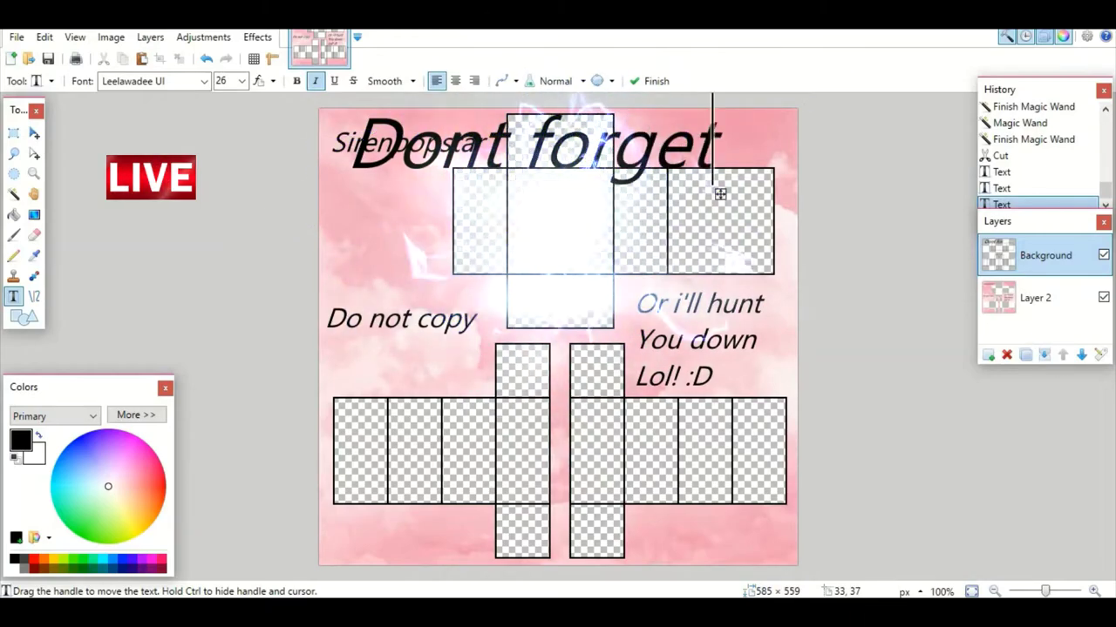
{"action": "type", "text": " to"}
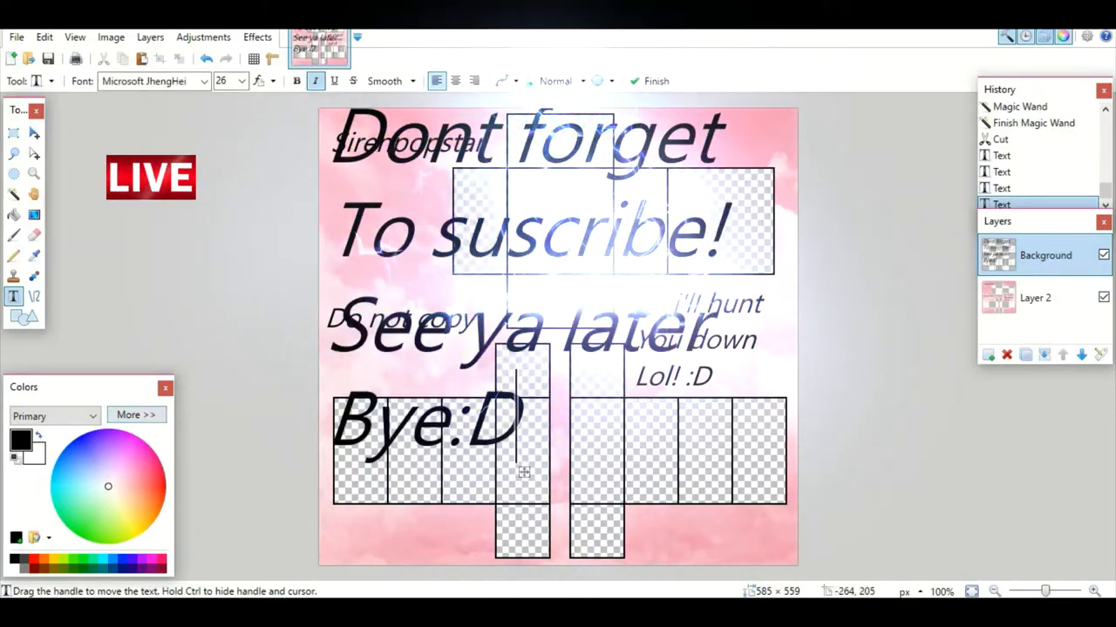
{"action": "key", "text": "BackSpace"}
{"action": "key", "text": "BackSpace"}
{"action": "key", "text": "BackSpace"}
{"action": "key", "text": "BackSpace"}
{"action": "key", "text": "BackSpace"}
{"action": "key", "text": "BackSpace"}
{"action": "key", "text": "BackSpace"}
{"action": "key", "text": "BackSpace"}
{"action": "key", "text": "BackSpace"}
{"action": "key", "text": "BackSpace"}
{"action": "key", "text": "BackSpace"}
{"action": "key", "text": "BackSpace"}
{"action": "key", "text": "BackSpace"}
{"action": "key", "text": "BackSpace"}
{"action": "key", "text": "BackSpace"}
{"action": "key", "text": "BackSpace"}
{"action": "key", "text": "BackSpace"}
{"action": "key", "text": "BackSpace"}
{"action": "key", "text": "BackSpace"}
{"action": "key", "text": "BackSpace"}
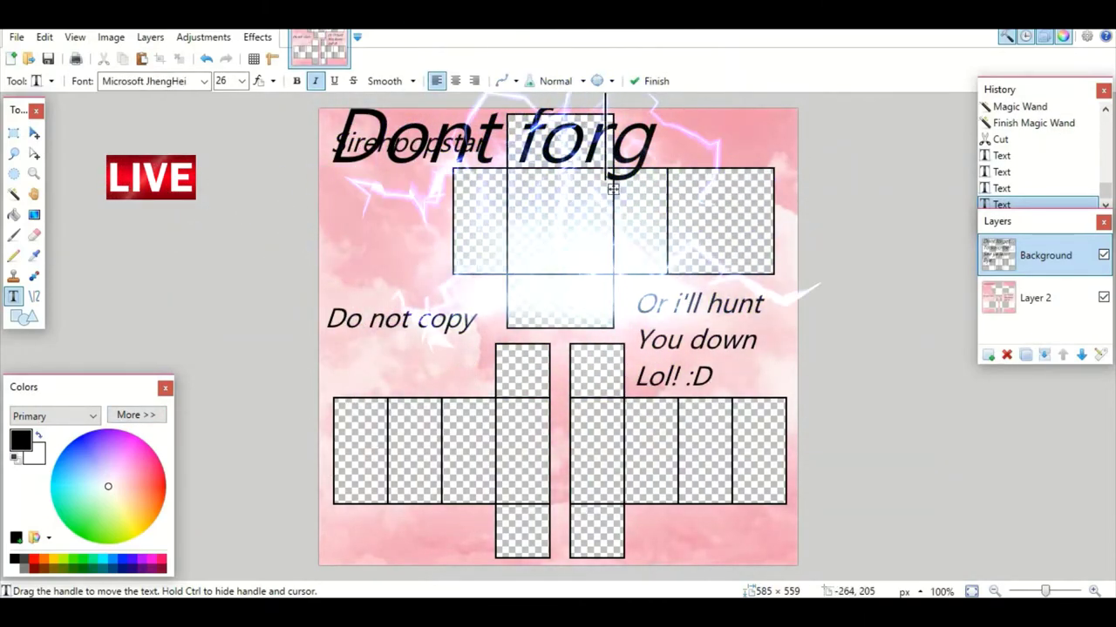
{"action": "key", "text": "BackSpace"}
{"action": "key", "text": "BackSpace"}
{"action": "key", "text": "BackSpace"}
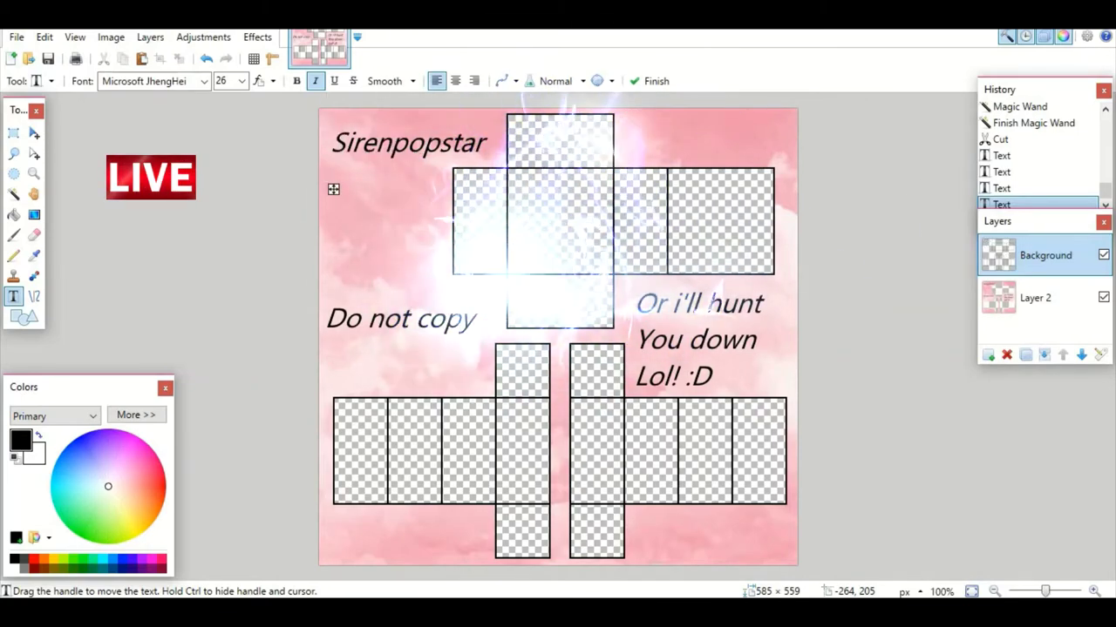
Write "Pop out" across the "Sirenpopstar" text on the Background layer.
{"action": "type", "text": "S"}
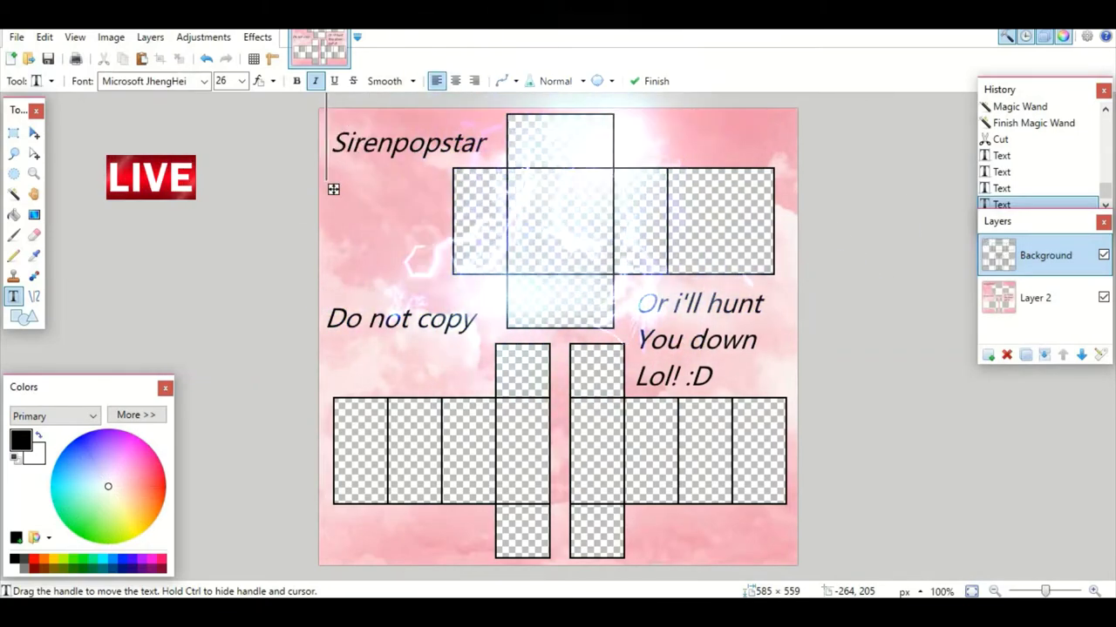
{"action": "type", "text": "op"}
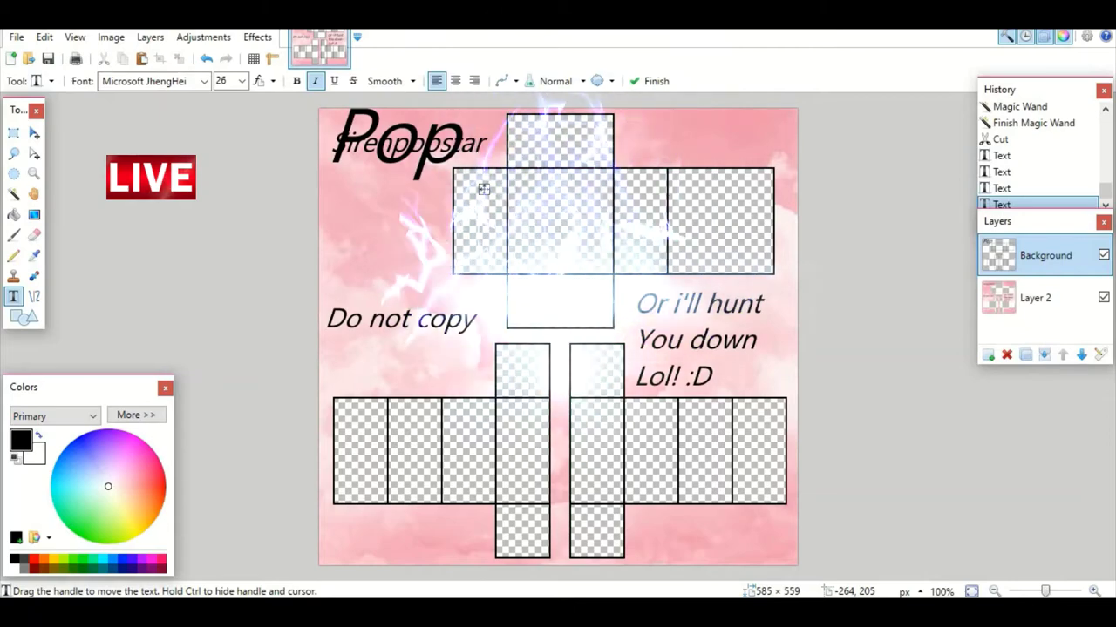
{"action": "type", "text": "out"}
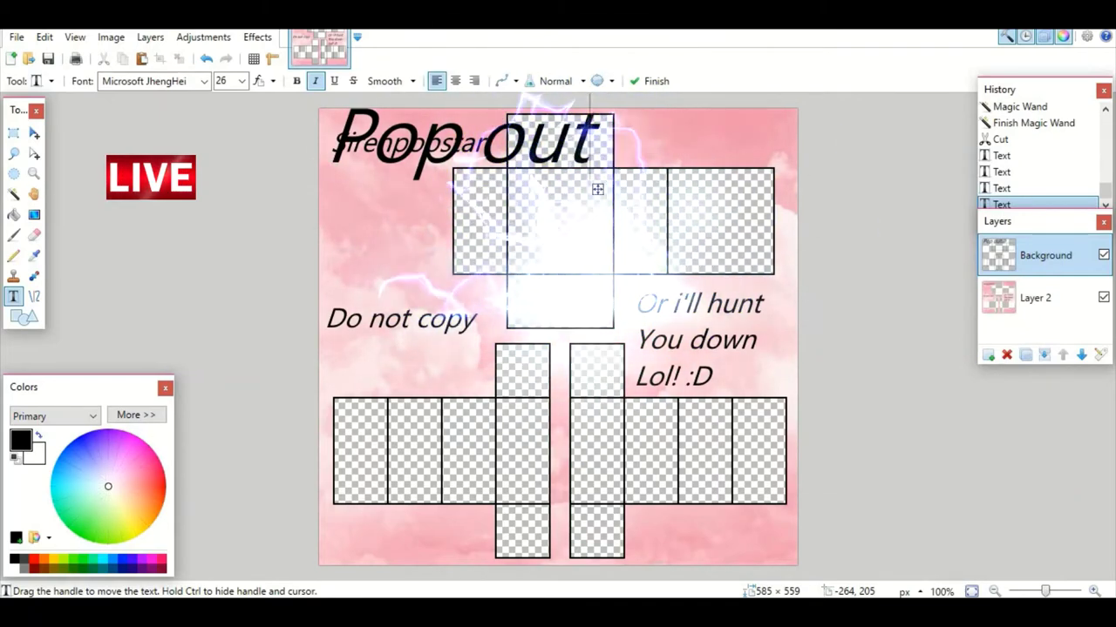